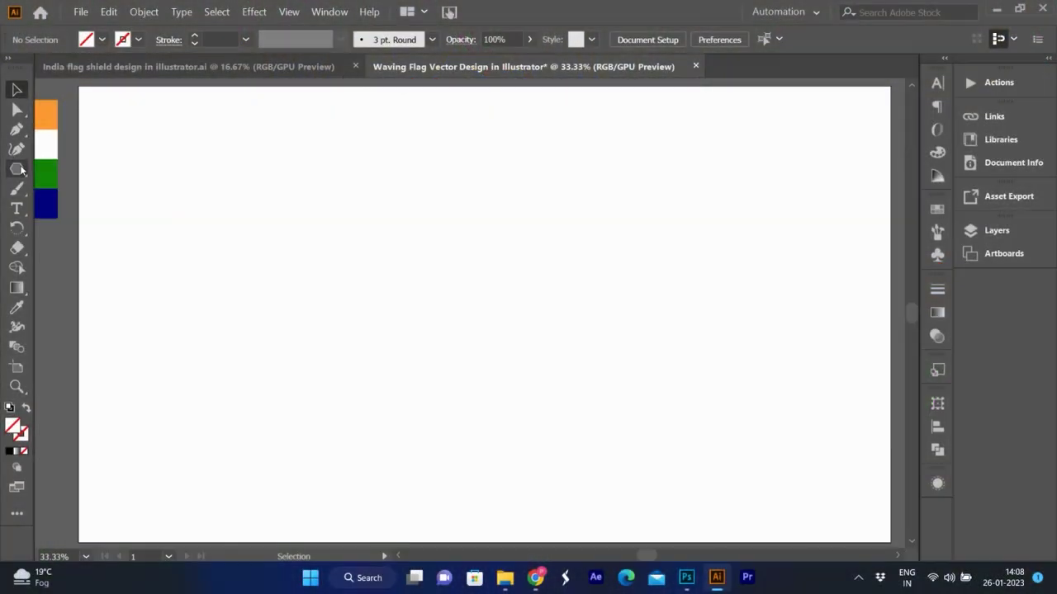
Step: Choose the Polygon Tool in the 'Waving Flag Vector Design in Illustrator' document
left_click(16, 168)
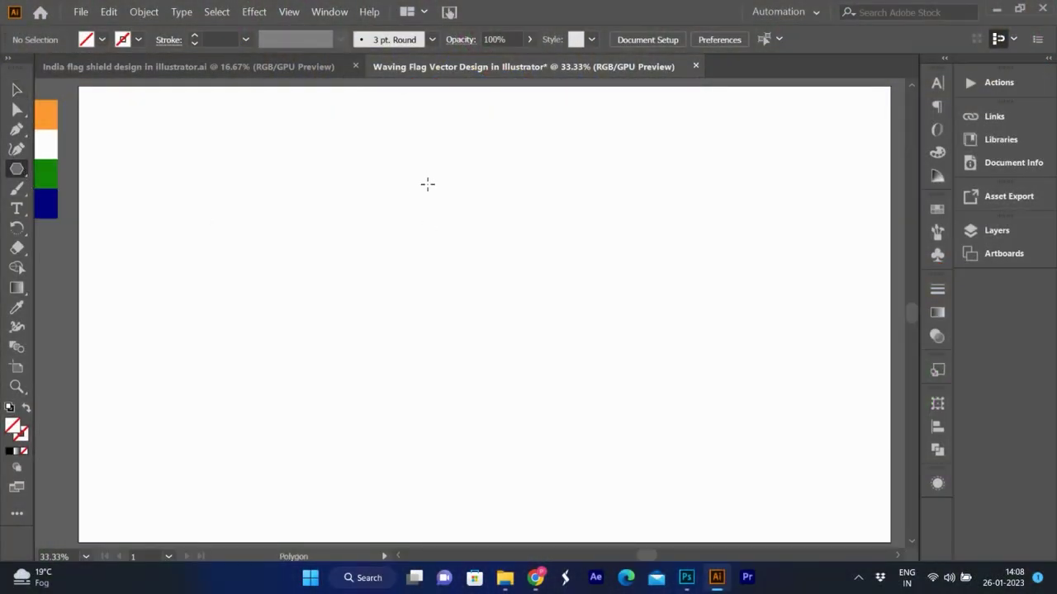
Step: Create a 3-sided polygon triangle and fill it with the navy swatch
left_click_drag(427, 184, 437, 224)
key("ctrl+z")
left_click_drag(19, 174, 104, 213)
left_click(591, 226)
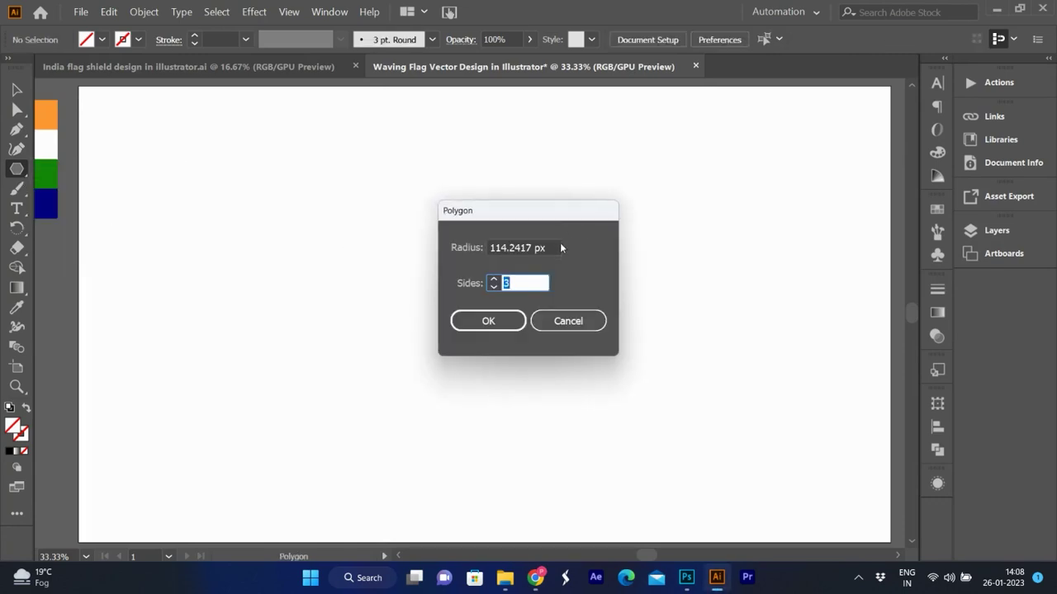
left_click(488, 321)
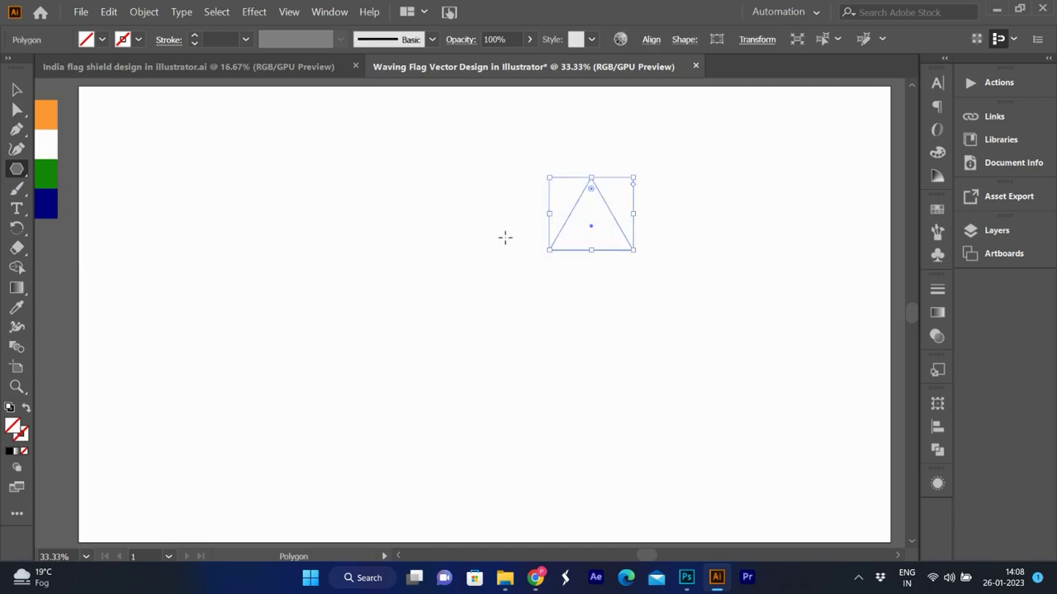
key("i")
left_click(52, 205)
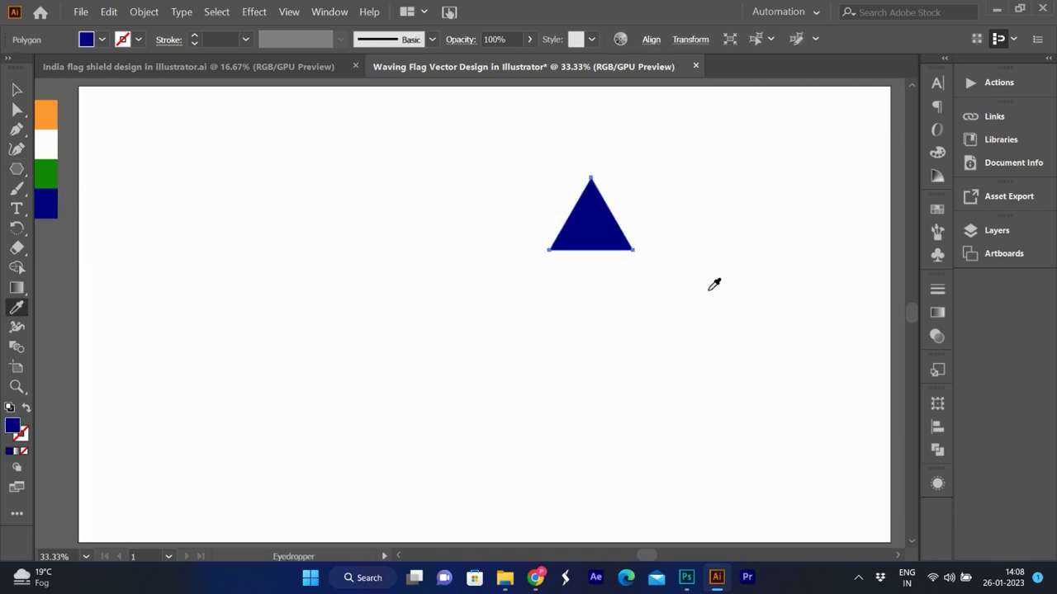
Step: Stretch the triangle into a tall, narrow spike and place it near the top
key("v")
mouse_move(553, 329)
left_mouse_down()
mouse_move(576, 366)
mouse_move(455, 363)
left_mouse_up()
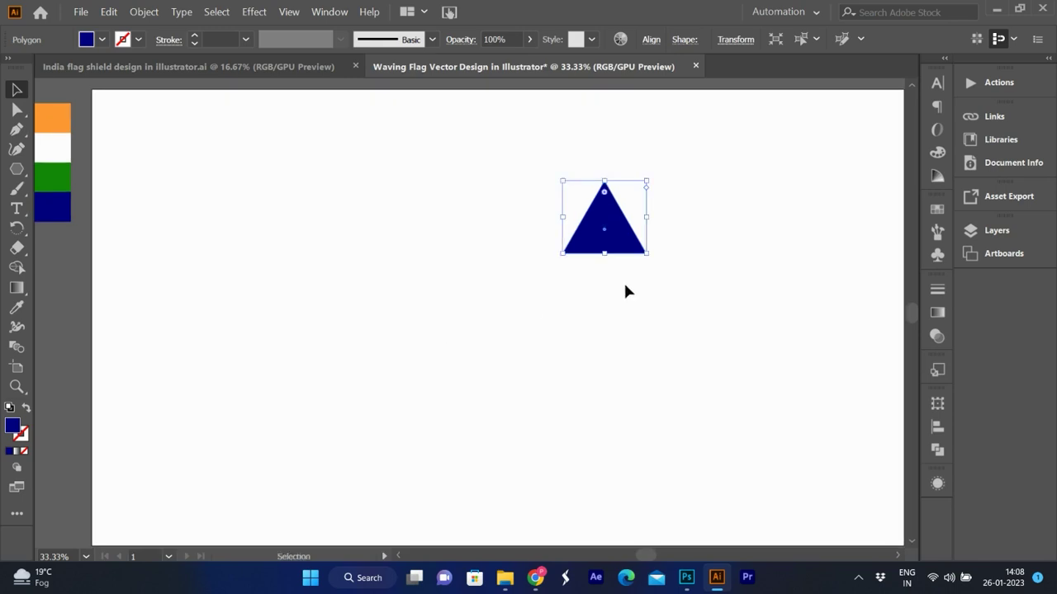
left_click_drag(604, 257, 604, 511)
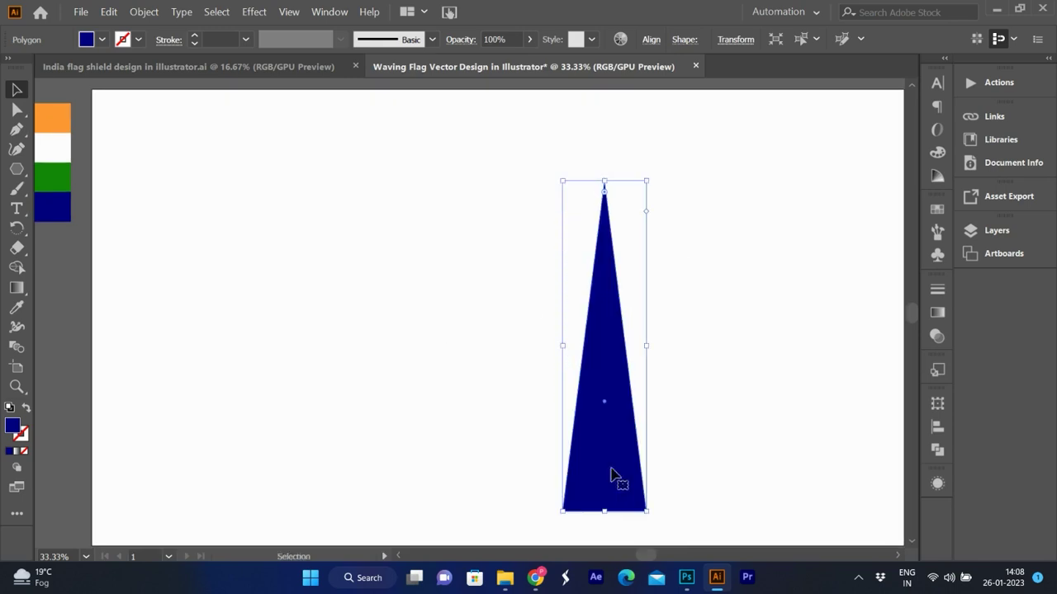
left_click_drag(648, 347, 609, 347)
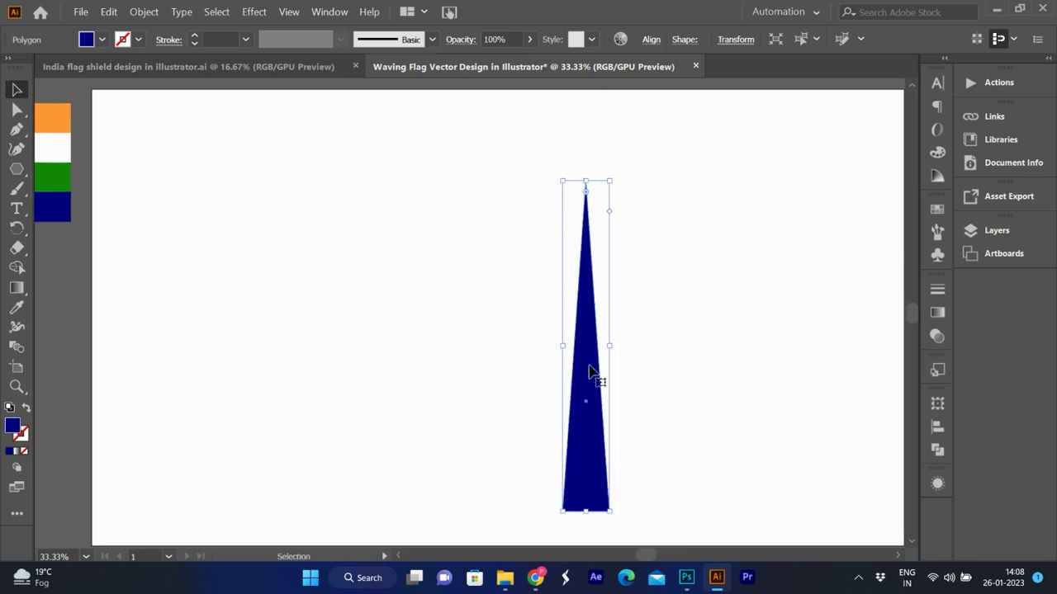
left_click_drag(574, 380, 491, 316)
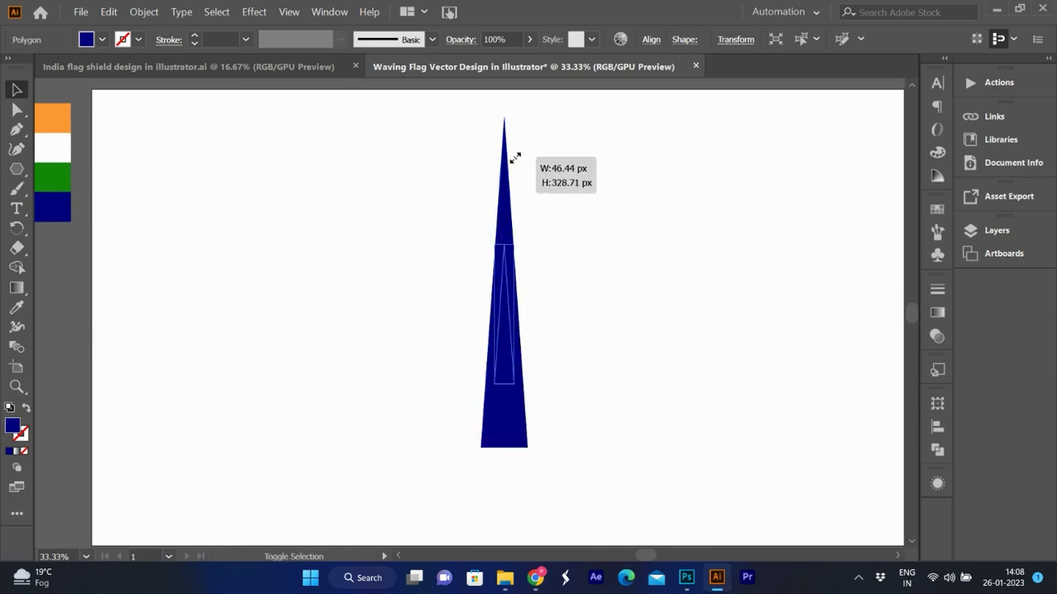
mouse_move(528, 118)
left_mouse_down()
mouse_move(507, 353)
mouse_move(459, 212)
mouse_move(458, 249)
left_mouse_up()
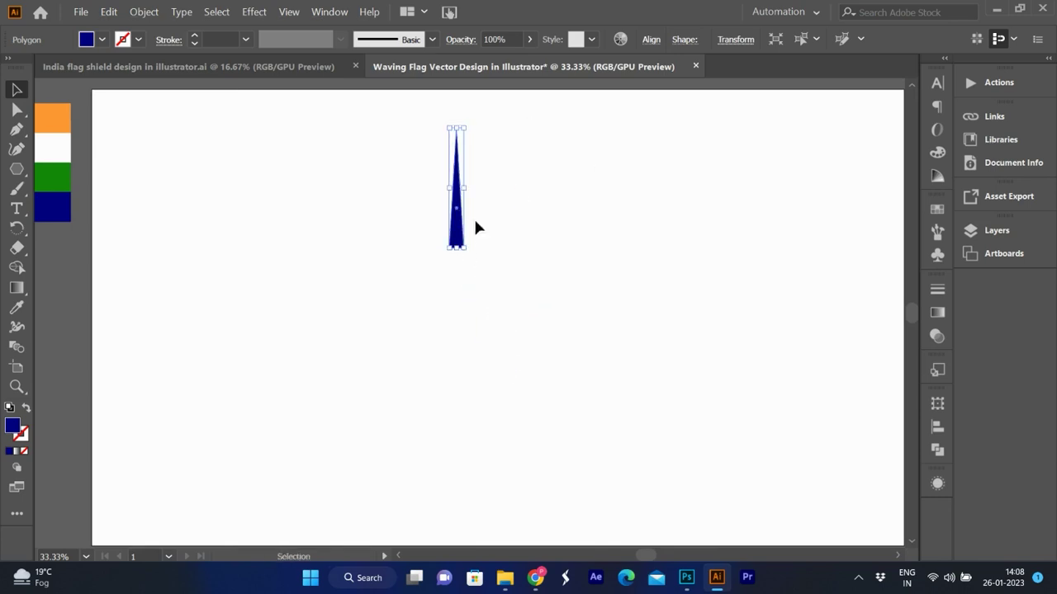
Step: Add a 180° rotated copy of the spike directly below and shorten it
key("a")
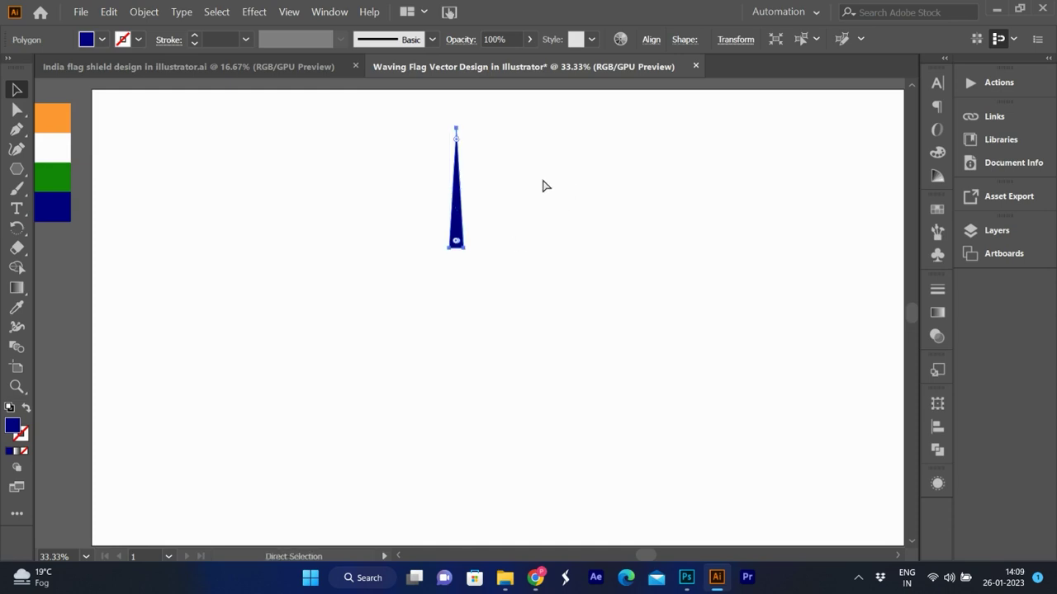
key("v")
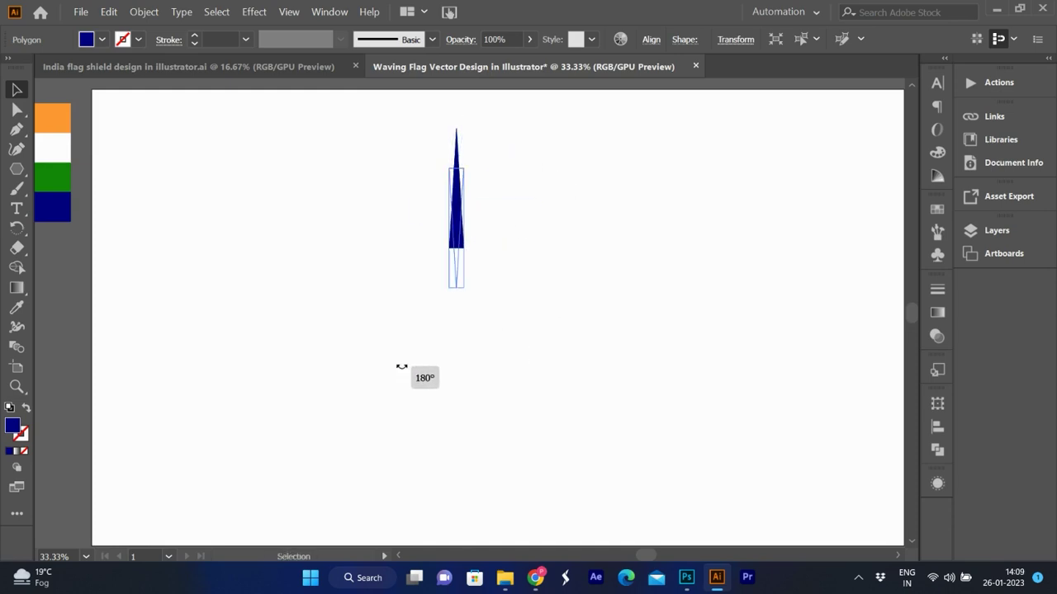
left_click_drag(470, 121, 412, 370)
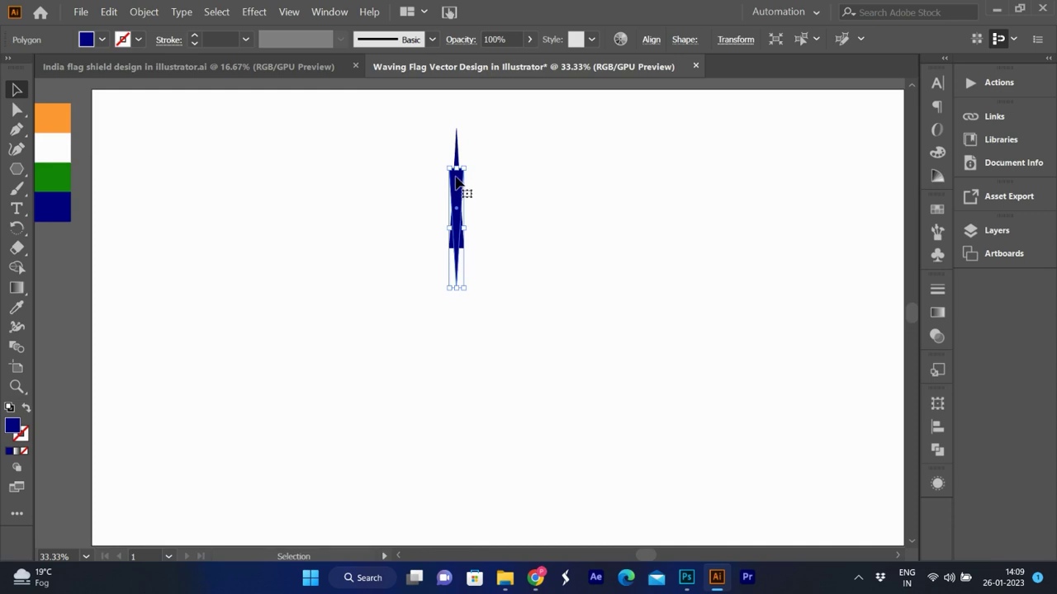
mouse_move(462, 189)
left_mouse_down()
mouse_move(455, 292)
mouse_move(456, 231)
left_mouse_up()
scroll(458, 264, "up", 1)
left_click_drag(456, 422, 457, 325)
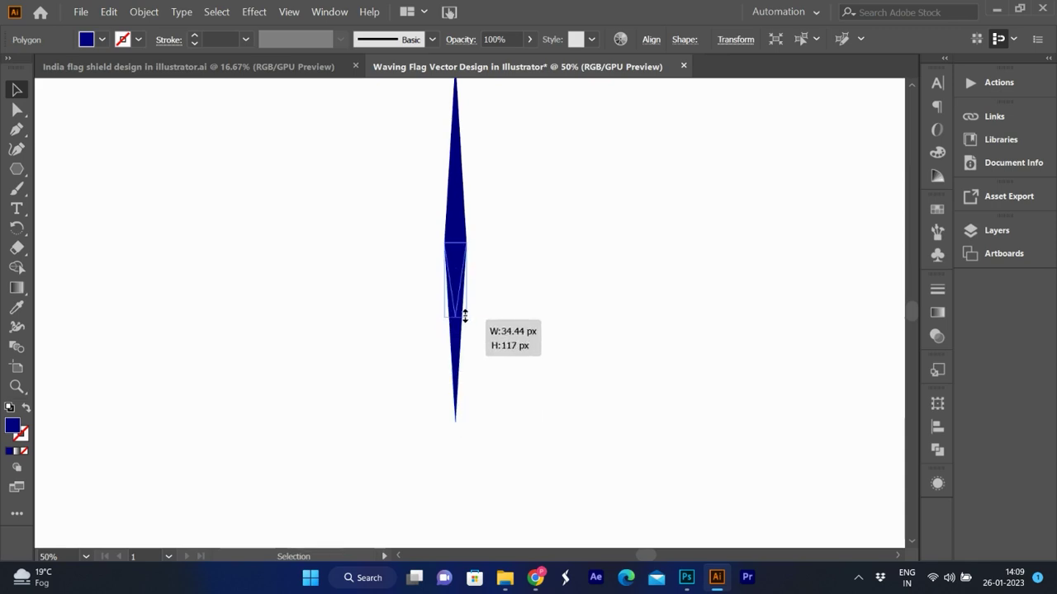
scroll(523, 248, "down", 2)
Step: Merge both spike halves into one diamond with Pathfinder Unite
left_click(528, 246)
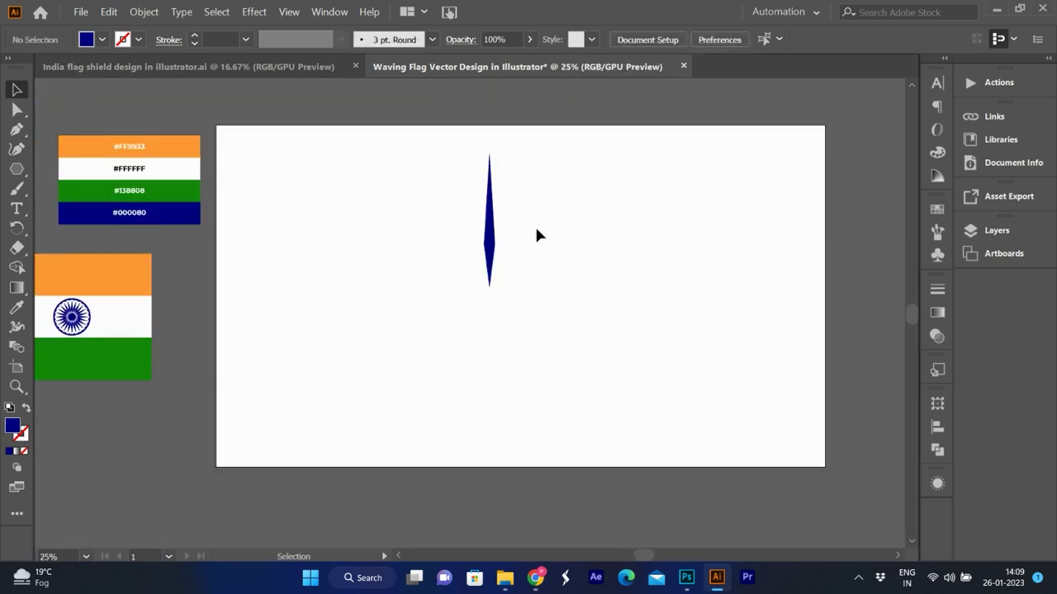
scroll(513, 200, "up", 1)
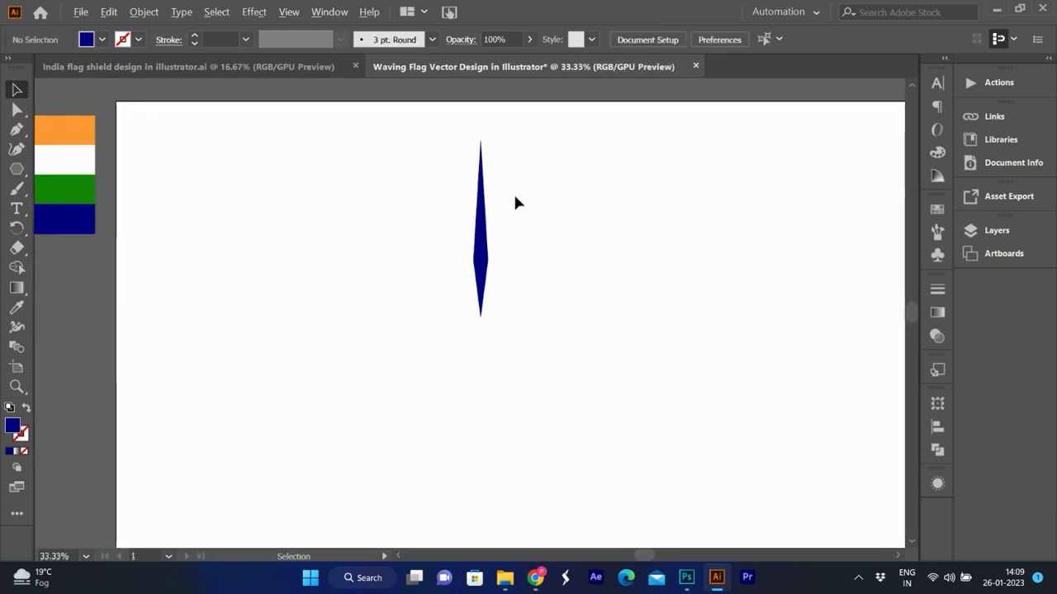
left_click(483, 263)
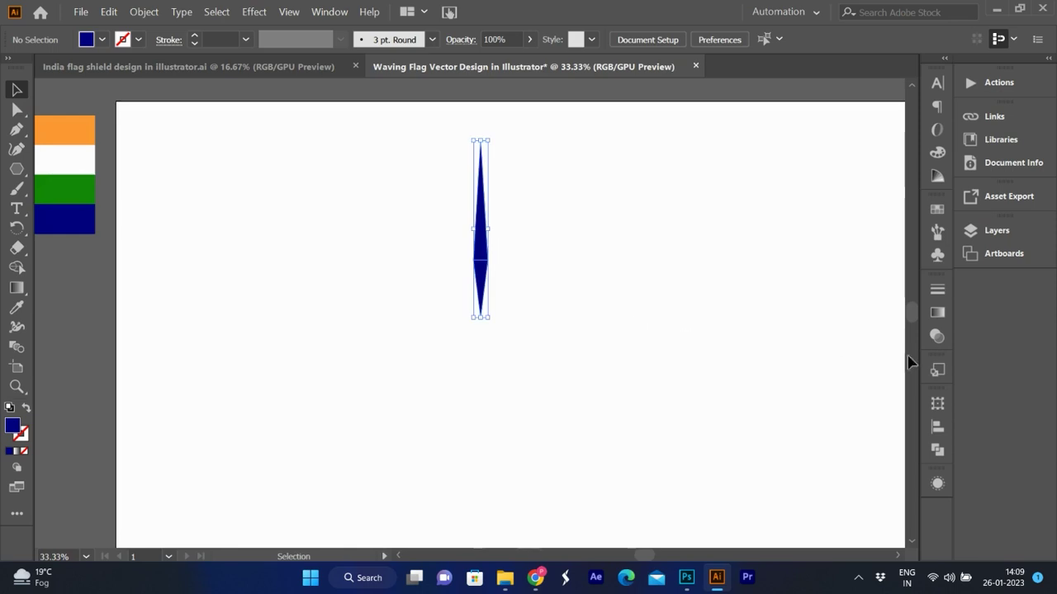
left_click(939, 452)
left_click(745, 440)
left_click(607, 285)
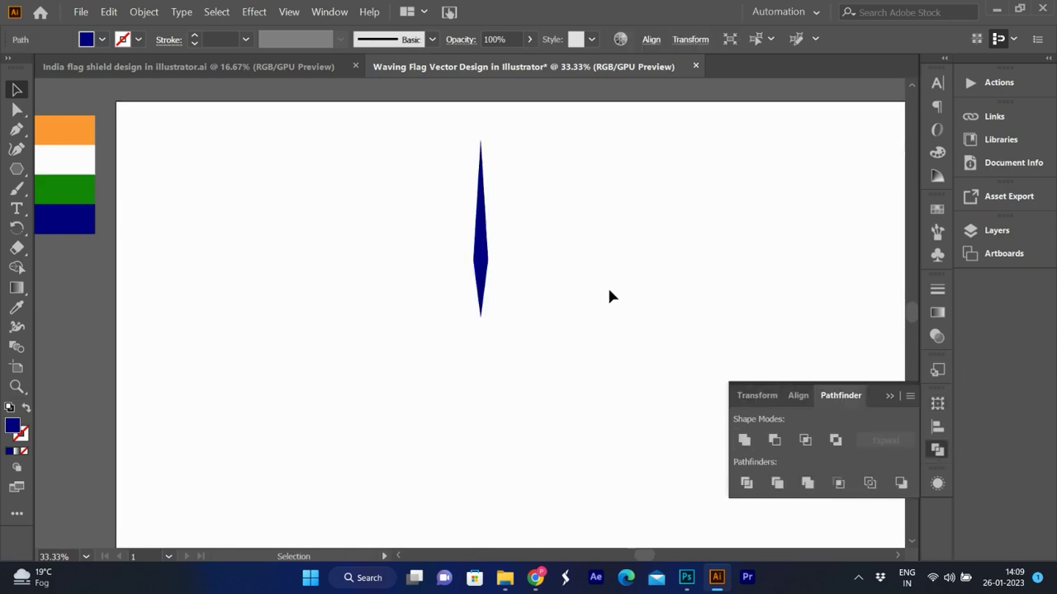
left_click_drag(438, 221, 507, 311)
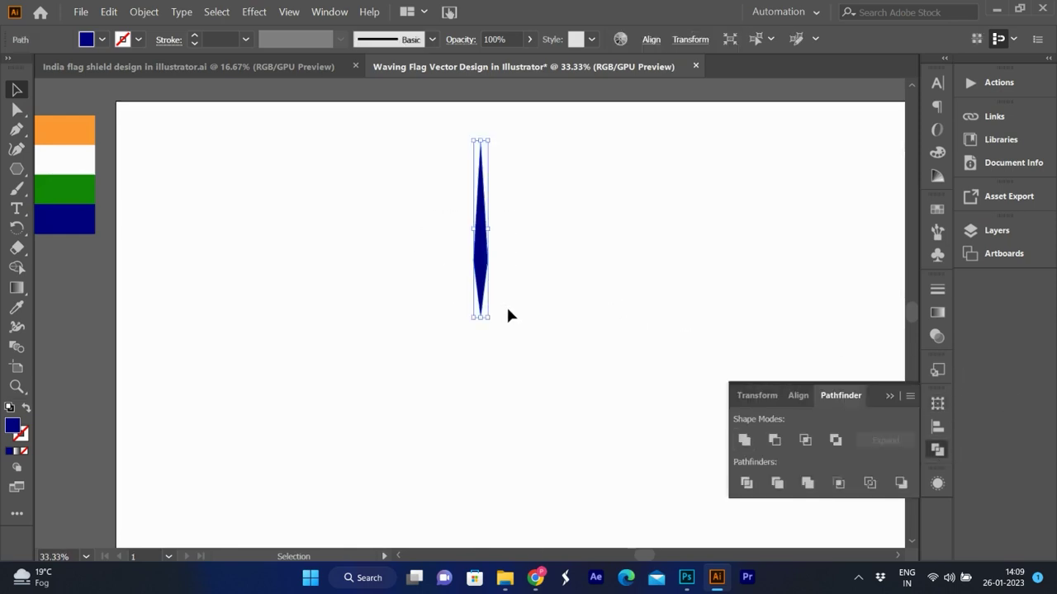
Step: Scale the merged diamond down to a shorter height
left_click(255, 12)
left_click(255, 12)
mouse_move(481, 141)
left_mouse_down()
mouse_move(484, 196)
mouse_move(495, 160)
left_mouse_up()
scroll(493, 241, "up", 1)
scroll(494, 184, "down", 1)
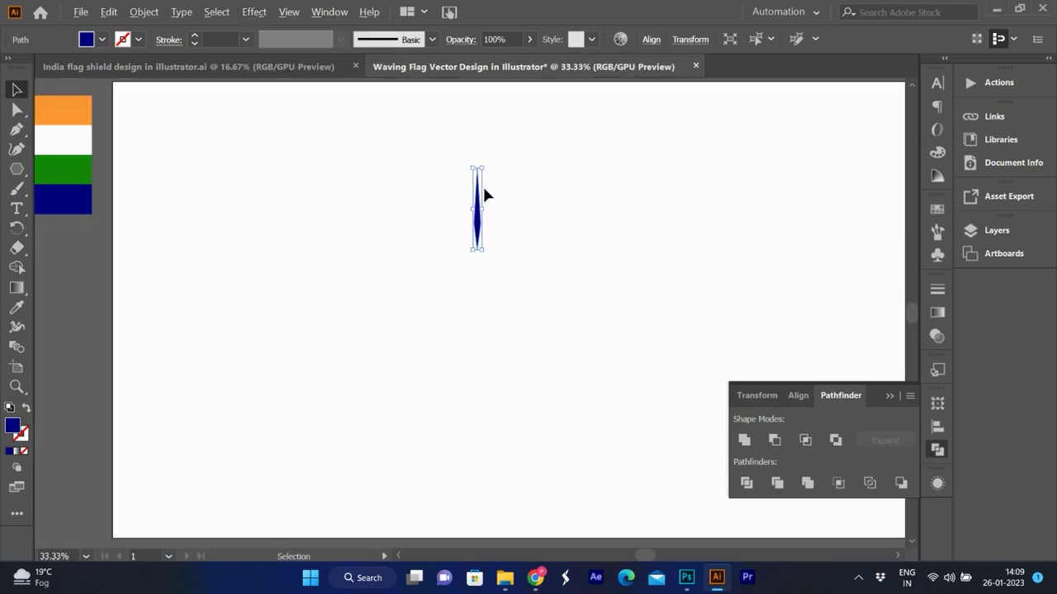
Step: Reflect the navy spike shape, leaving the Transform effect unchanged
left_click(250, 11)
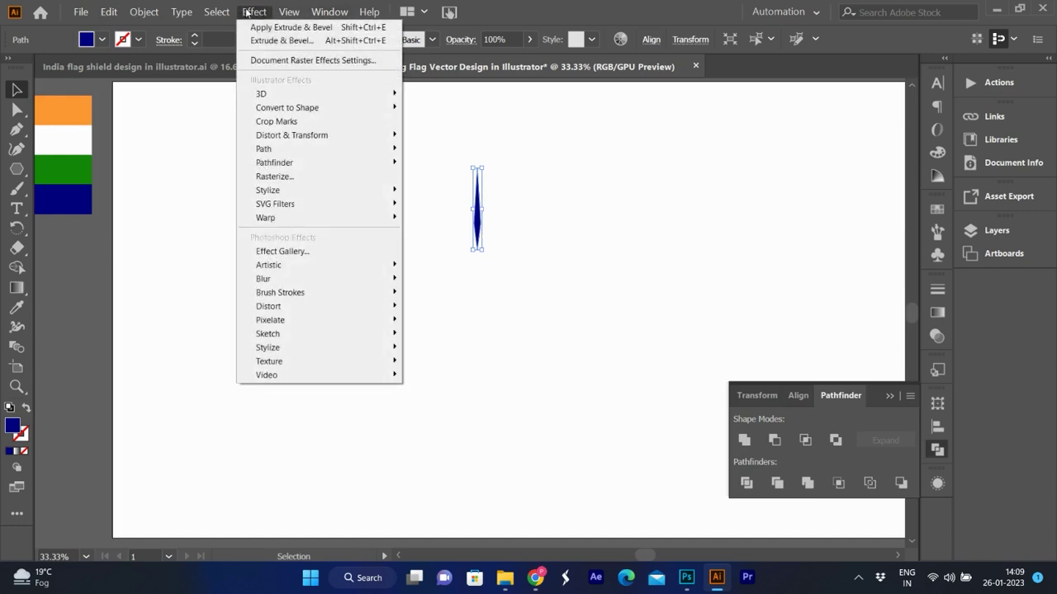
mouse_move(292, 135)
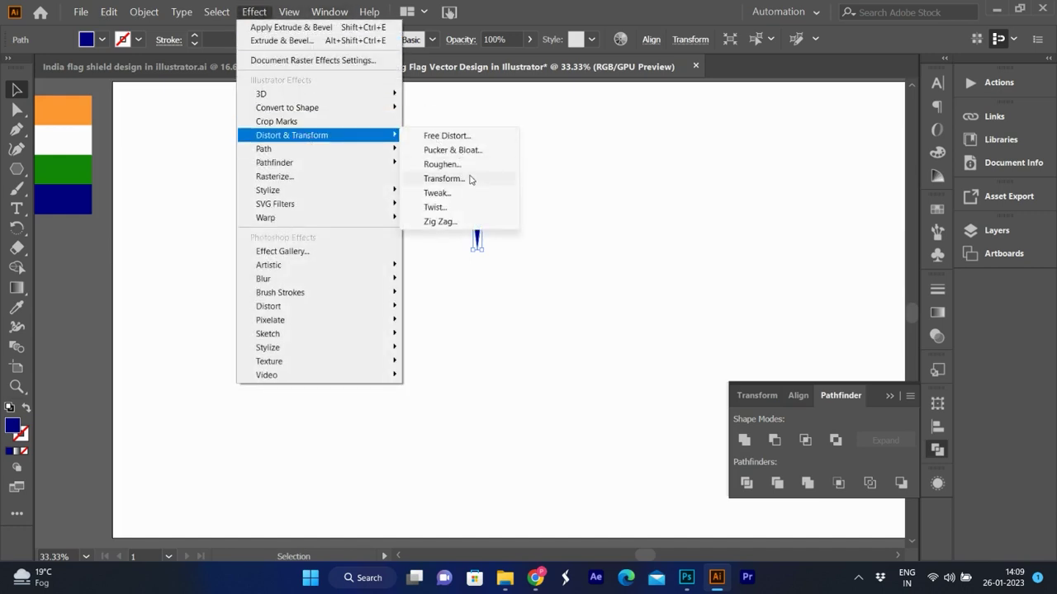
left_click(443, 179)
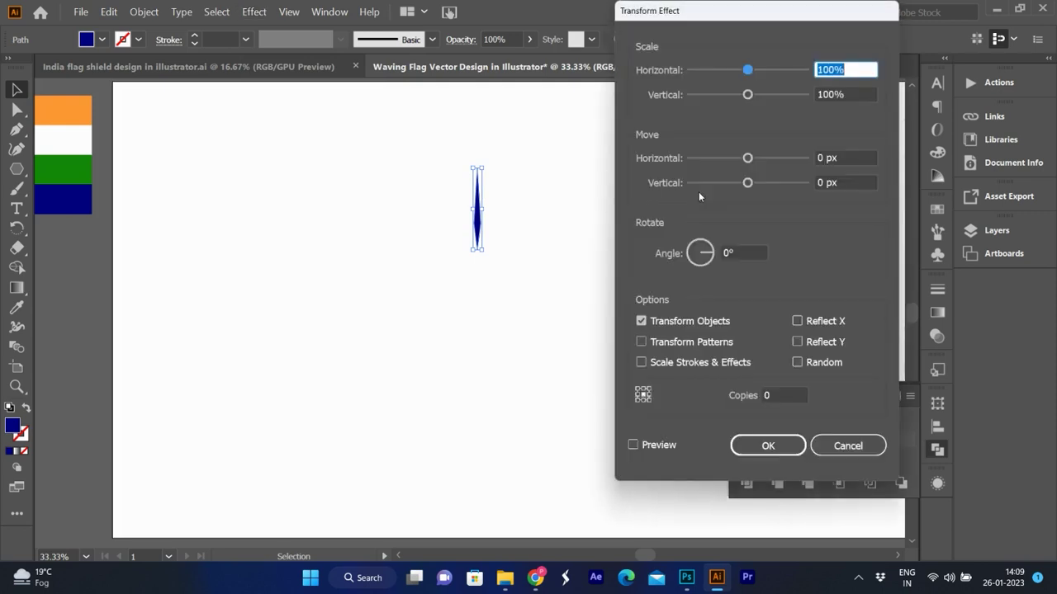
left_click(850, 449)
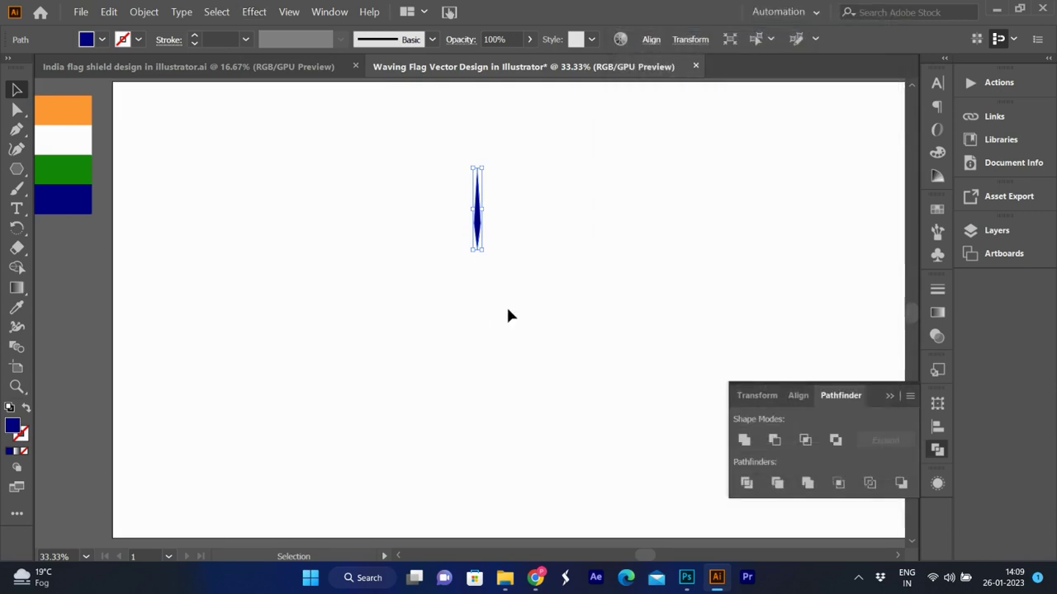
right_click(477, 226)
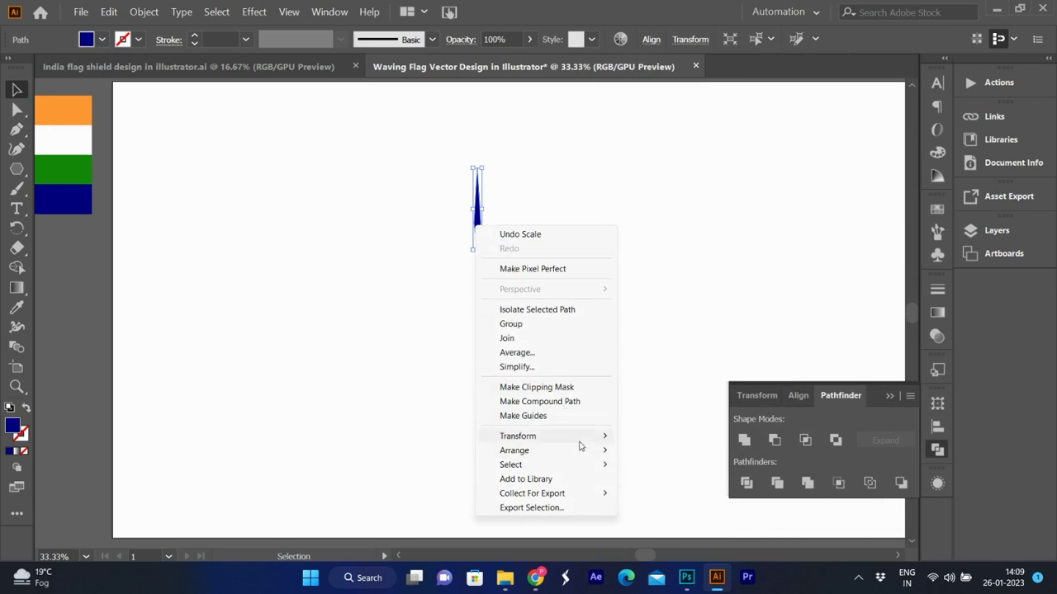
mouse_move(518, 436)
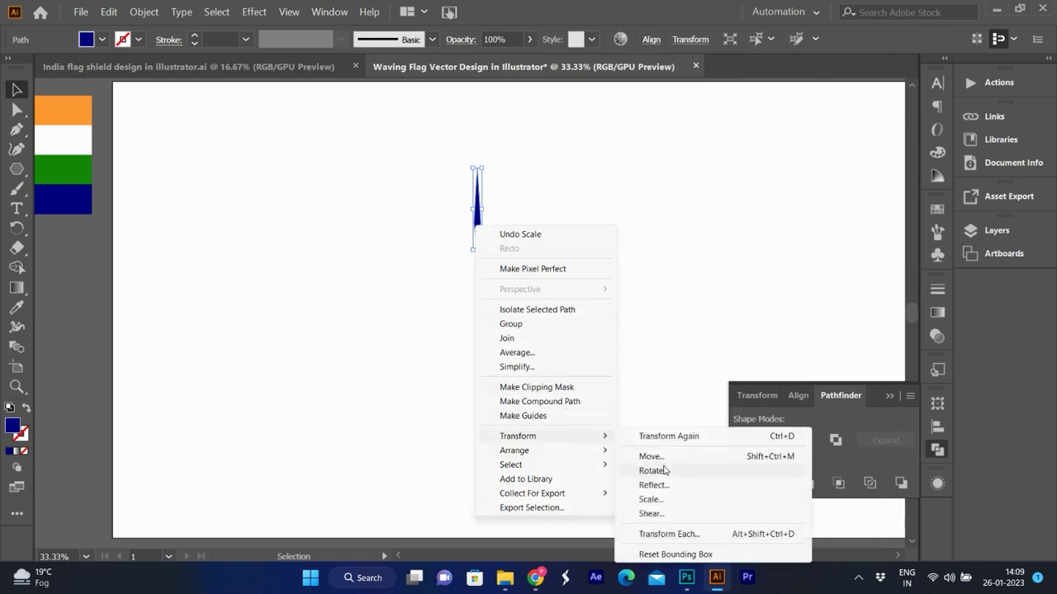
left_click(665, 487)
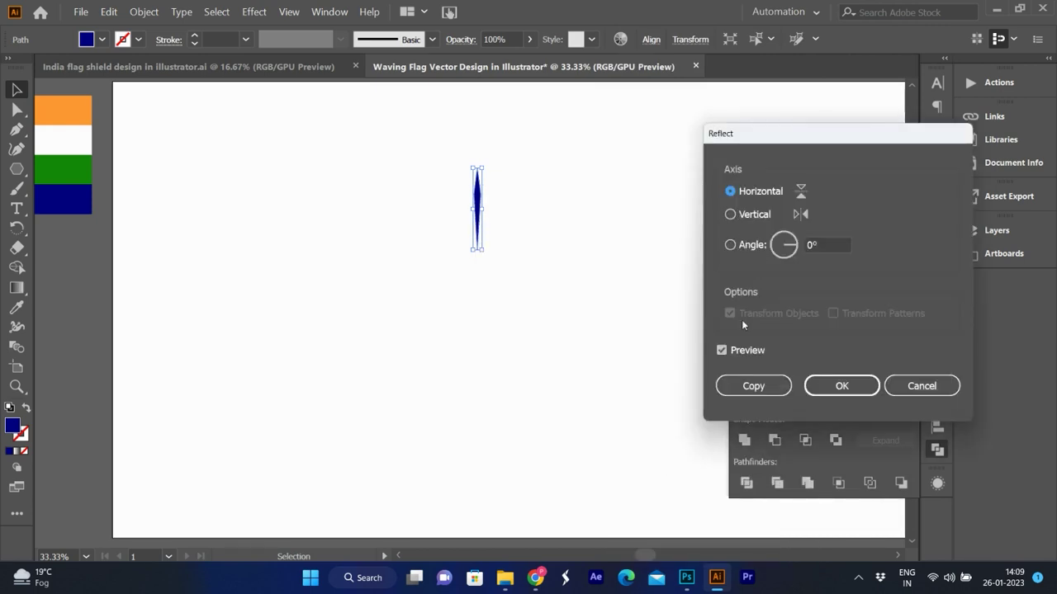
key("Return")
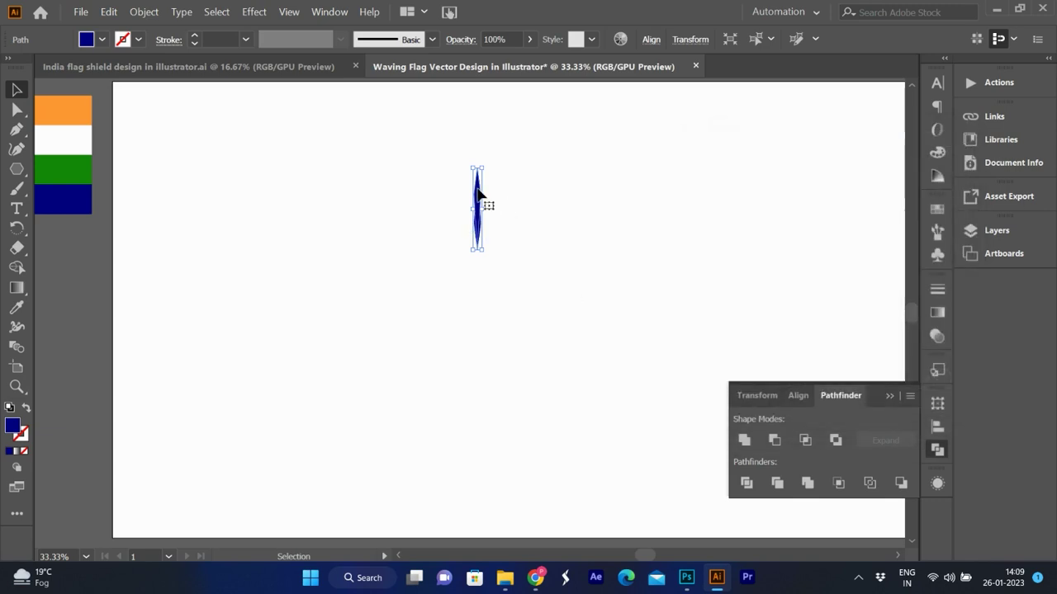
Step: Duplicate the spike directly below and group both spikes together
left_click_drag(479, 195, 480, 328, "alt")
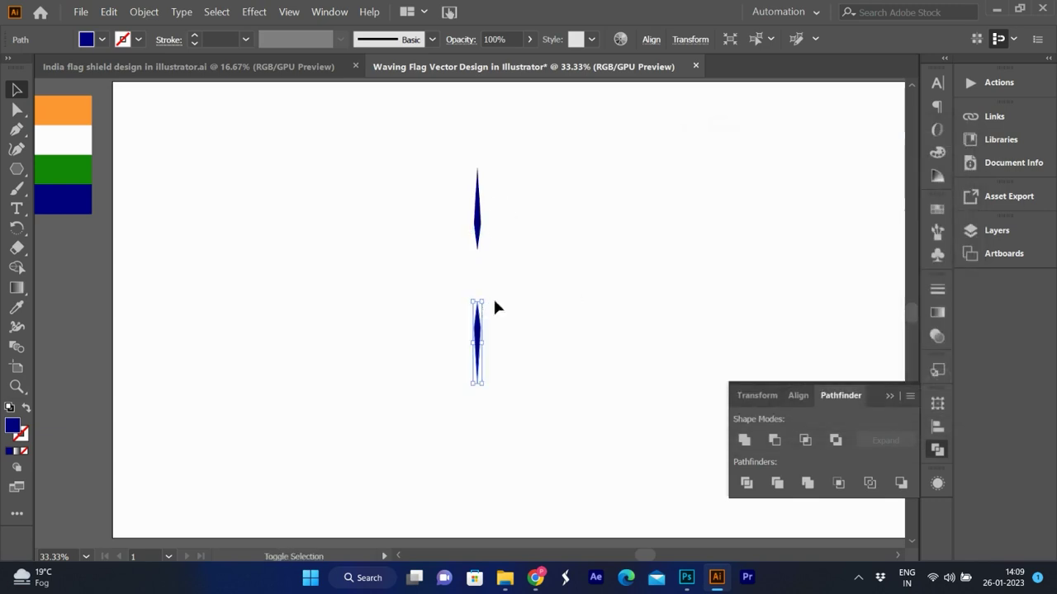
left_click_drag(437, 170, 515, 355)
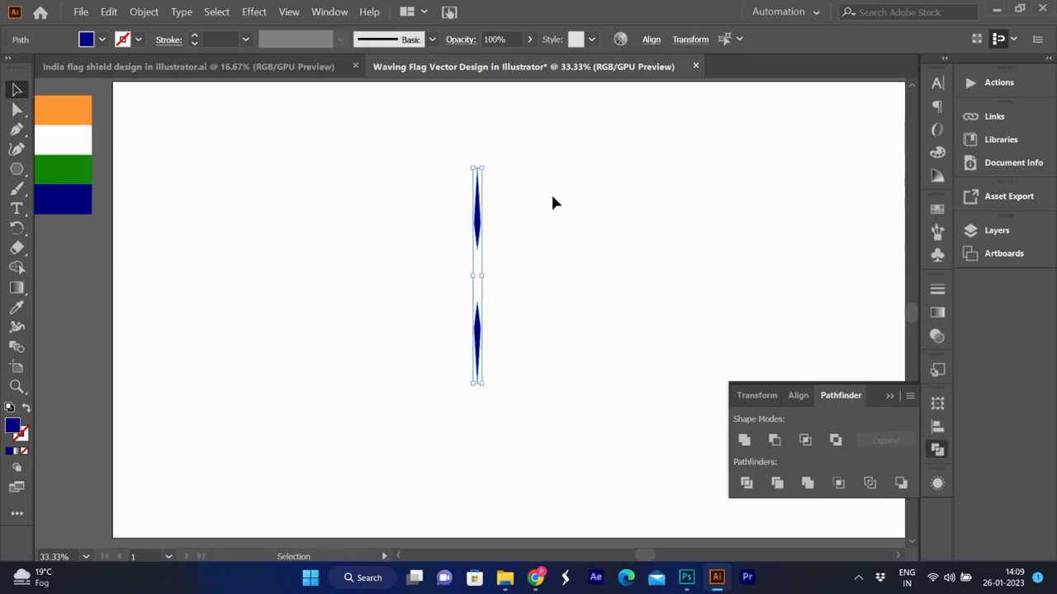
left_click(478, 333)
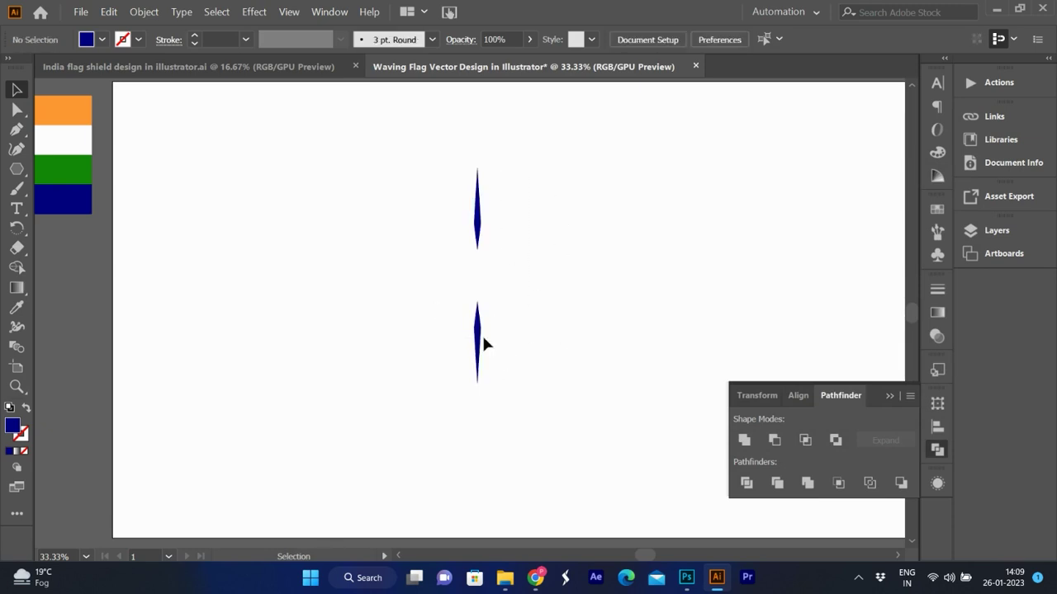
mouse_move(423, 185)
left_mouse_down()
mouse_move(528, 379)
mouse_move(507, 364)
left_mouse_up()
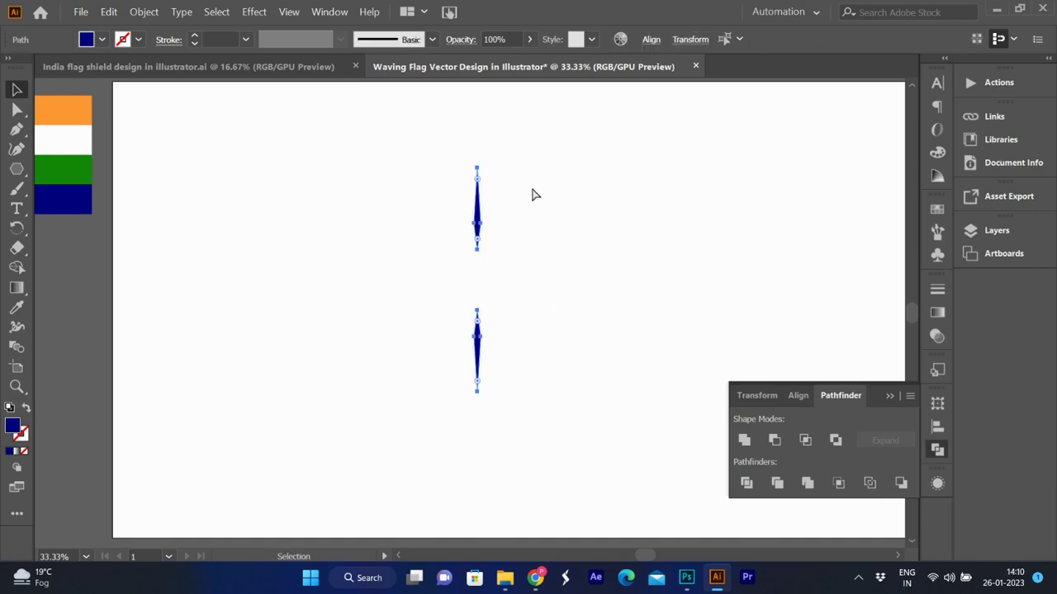
key("ctrl+g")
Step: Apply a Transform effect with 15° angle and 11 copies to fan out 24 spokes
left_click(263, 10)
mouse_move(291, 135)
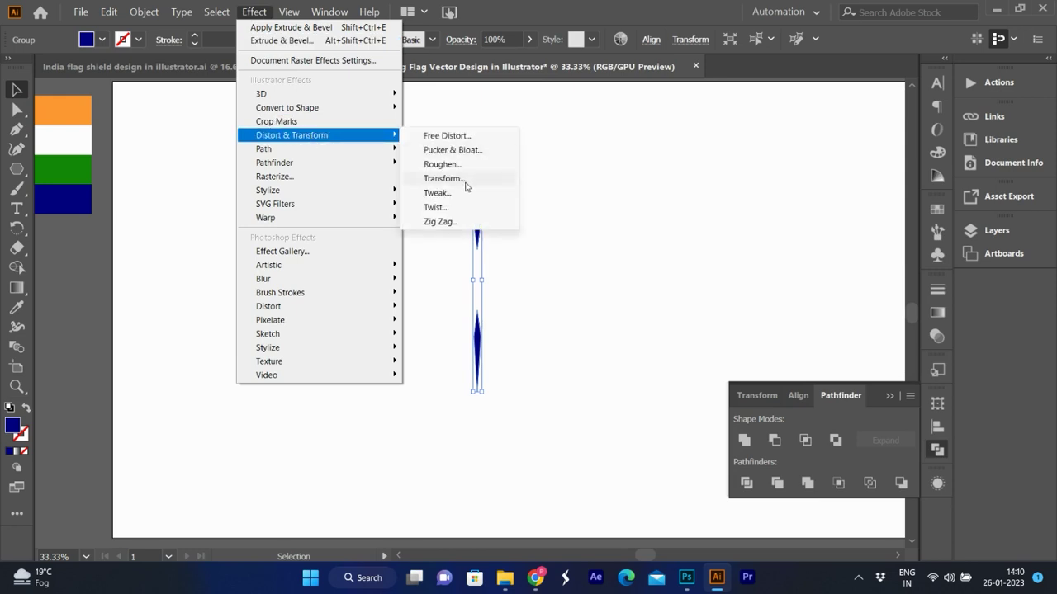
left_click(465, 185)
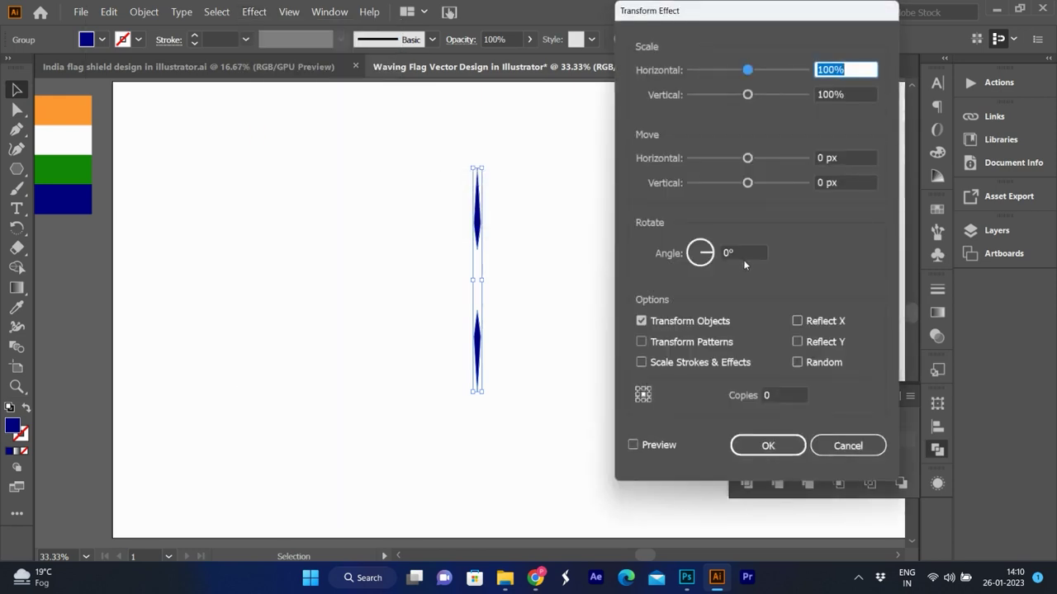
left_click(743, 254)
type("15")
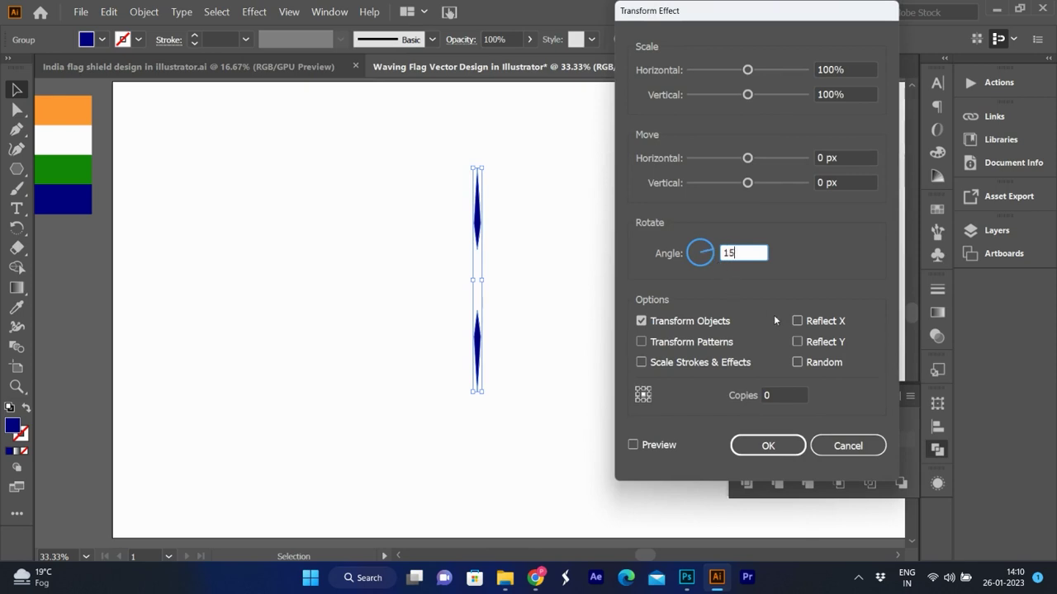
left_click(776, 394)
type("11")
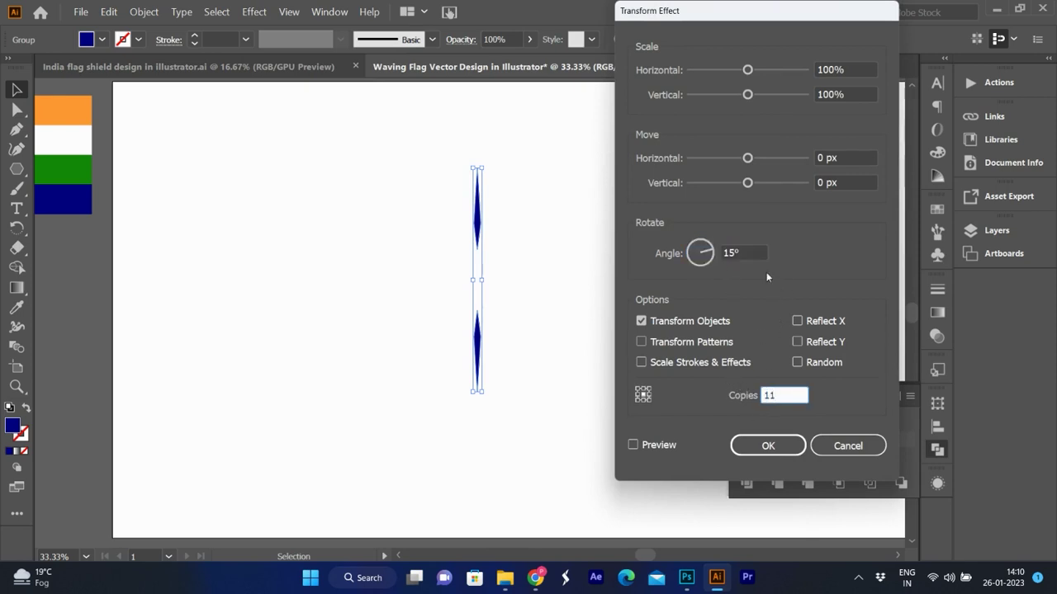
left_click(743, 253)
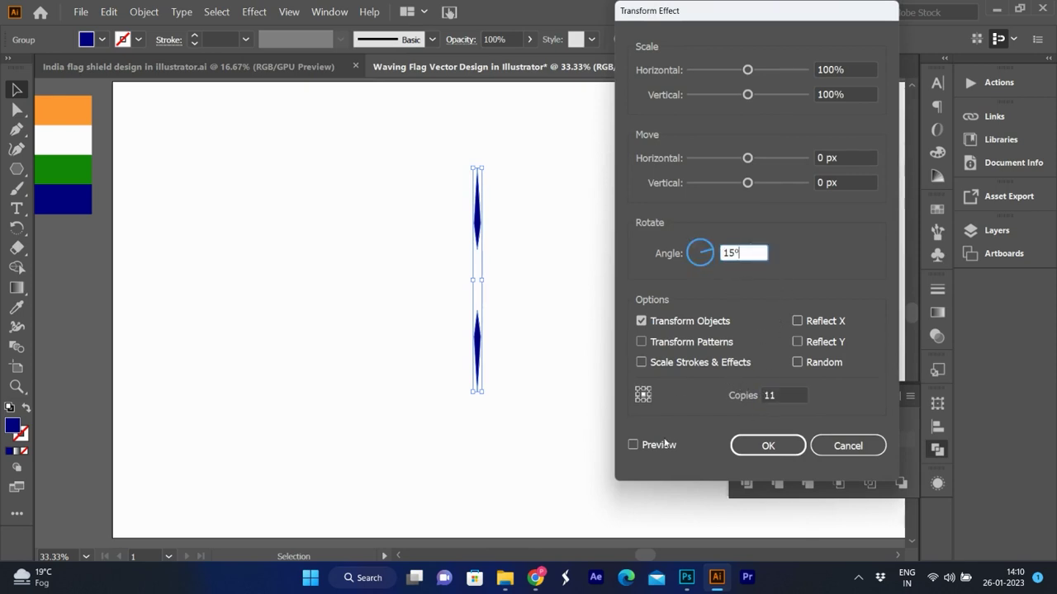
left_click(633, 445)
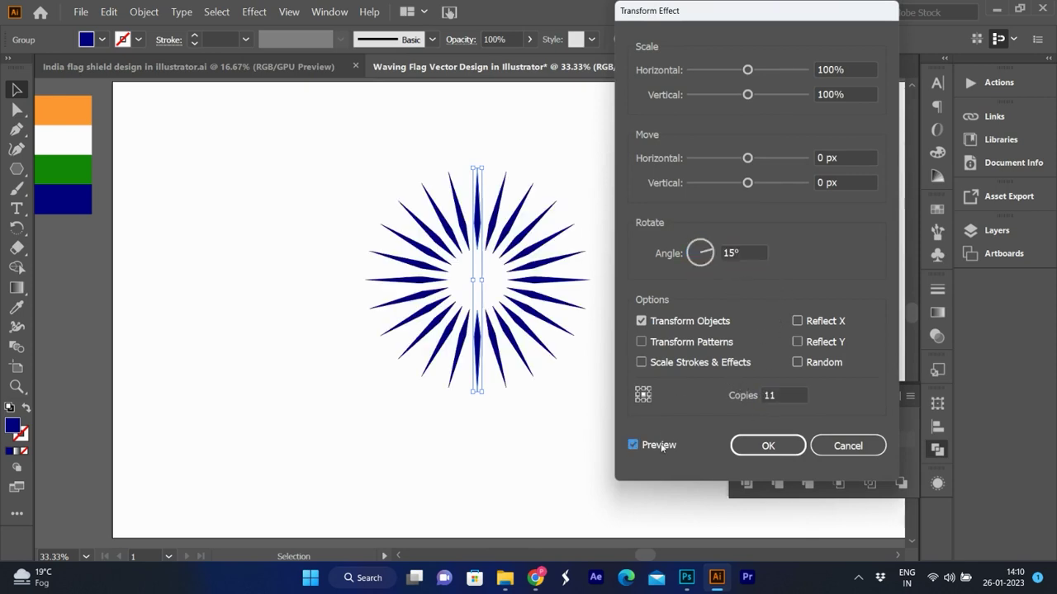
left_click(791, 449)
left_click(652, 245)
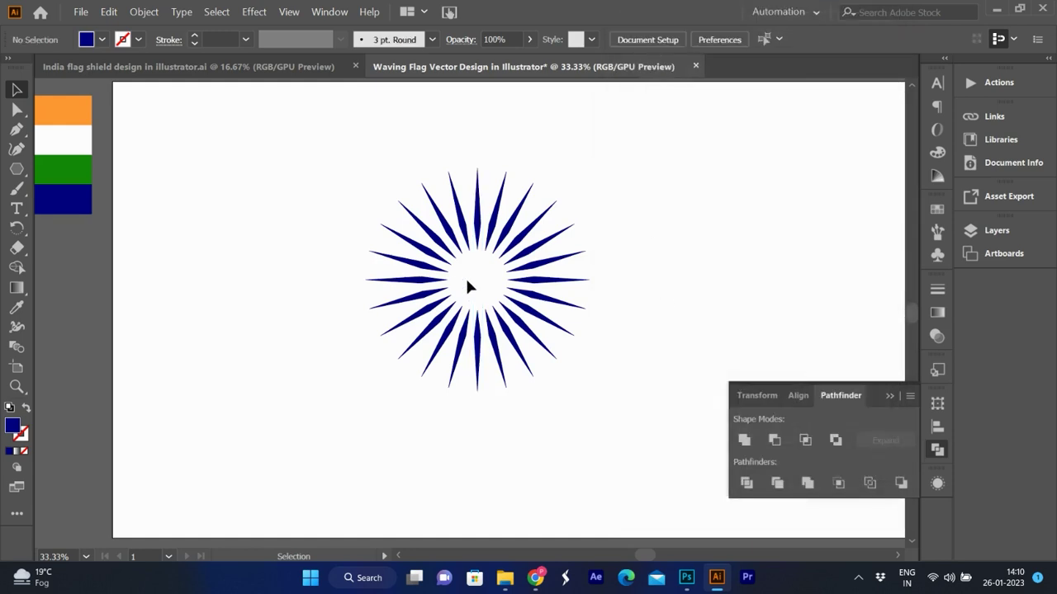
Step: Draw a navy circle at the burst centre and horizontally centre it on the spike
left_click(16, 169)
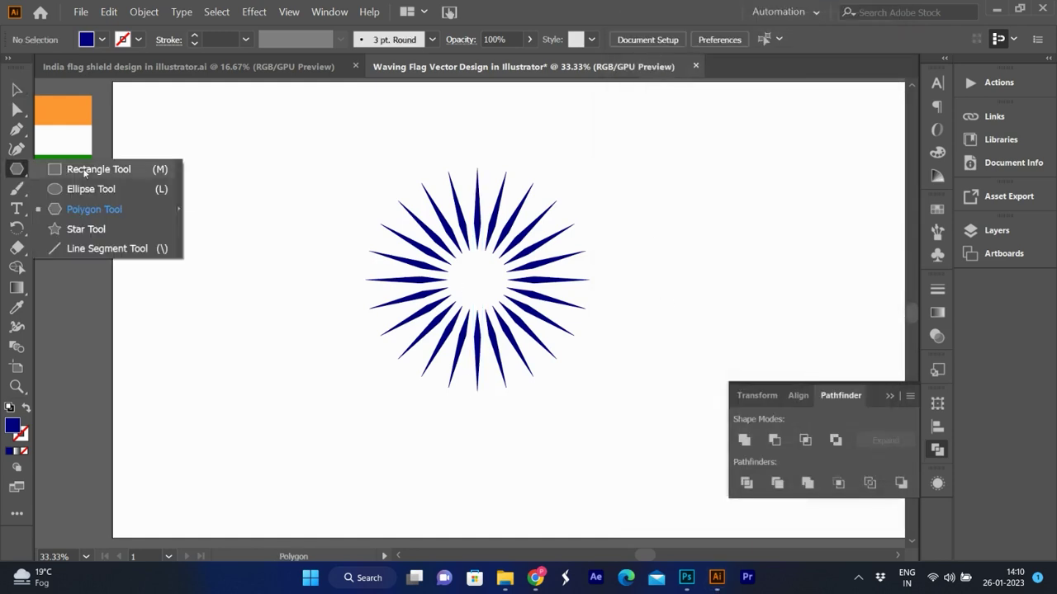
left_click(91, 189)
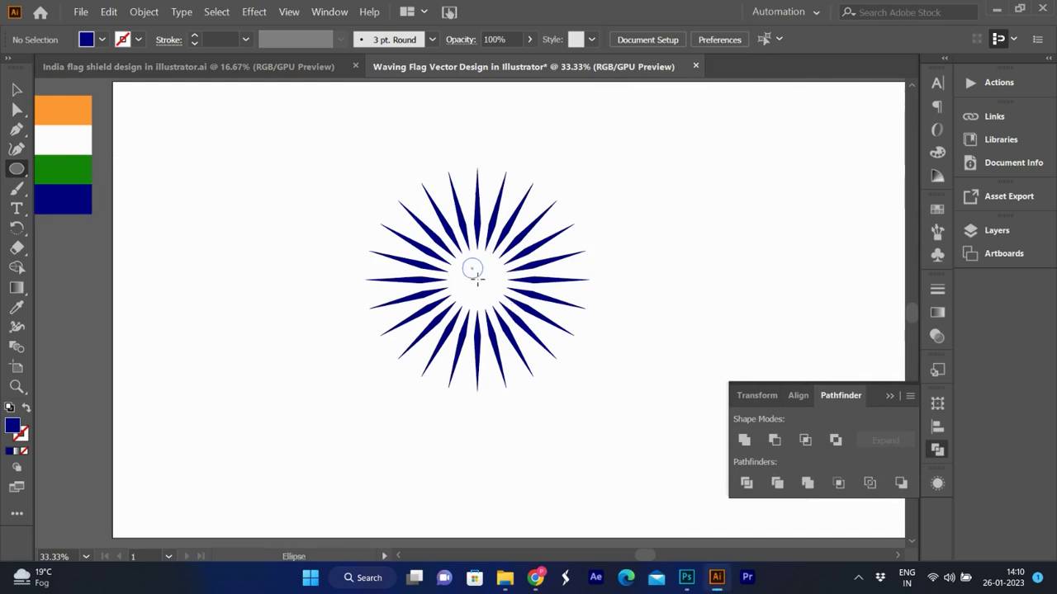
left_click_drag(477, 279, 512, 308)
key("v")
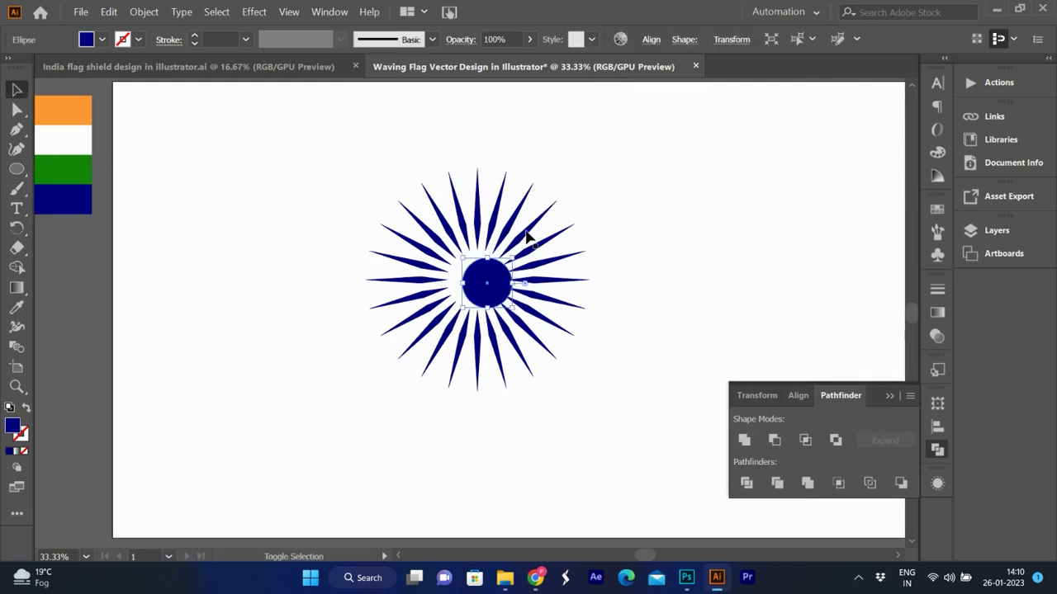
left_click(477, 211, "shift")
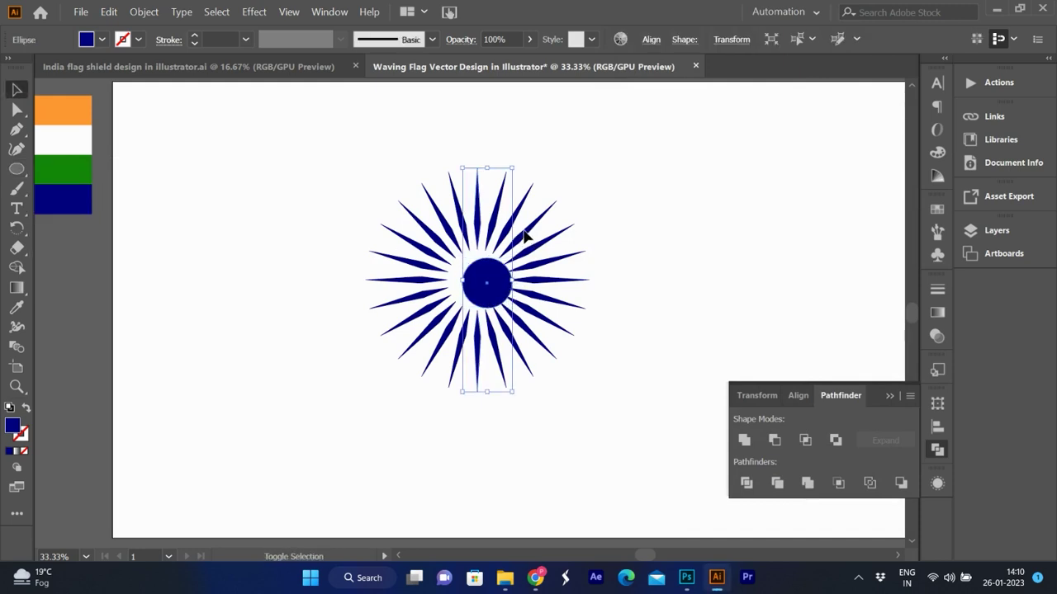
left_click(651, 39)
left_click(514, 86)
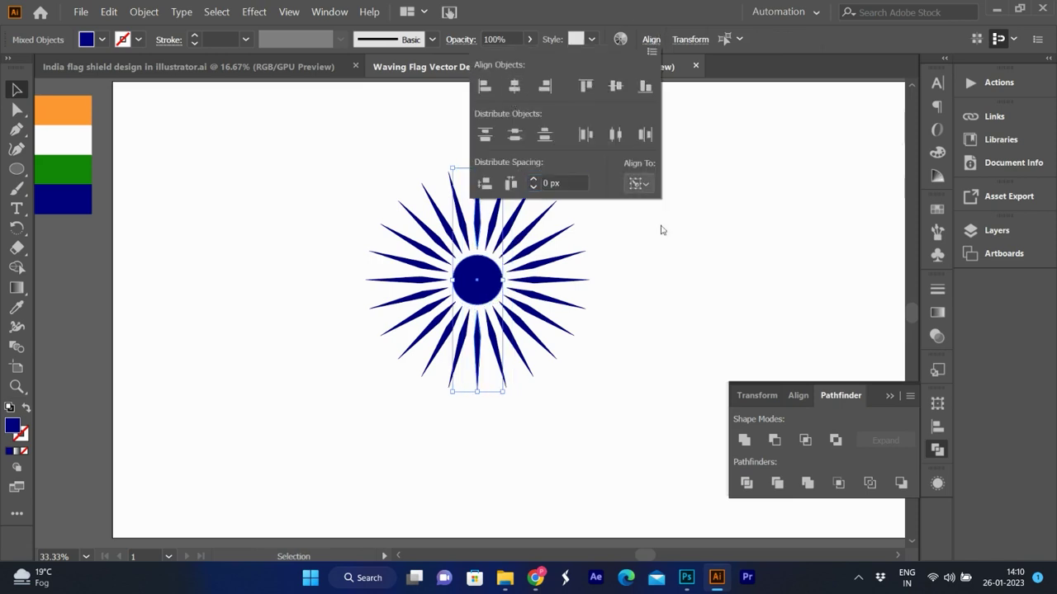
left_click(712, 300)
Step: Copy the centre circle straight up above the sunburst
left_click(494, 271)
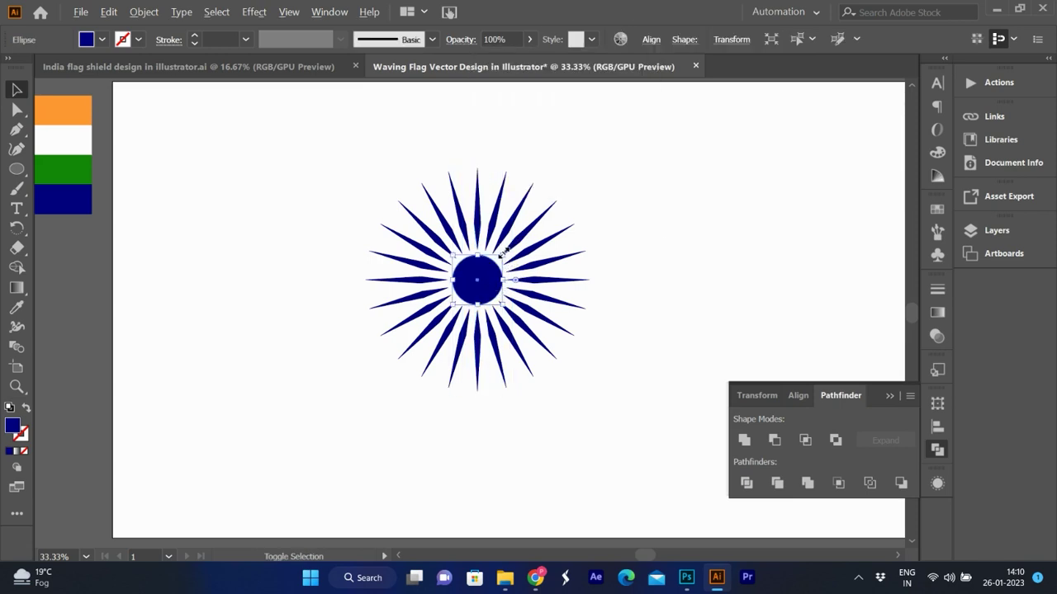
scroll(494, 269, "up", 1)
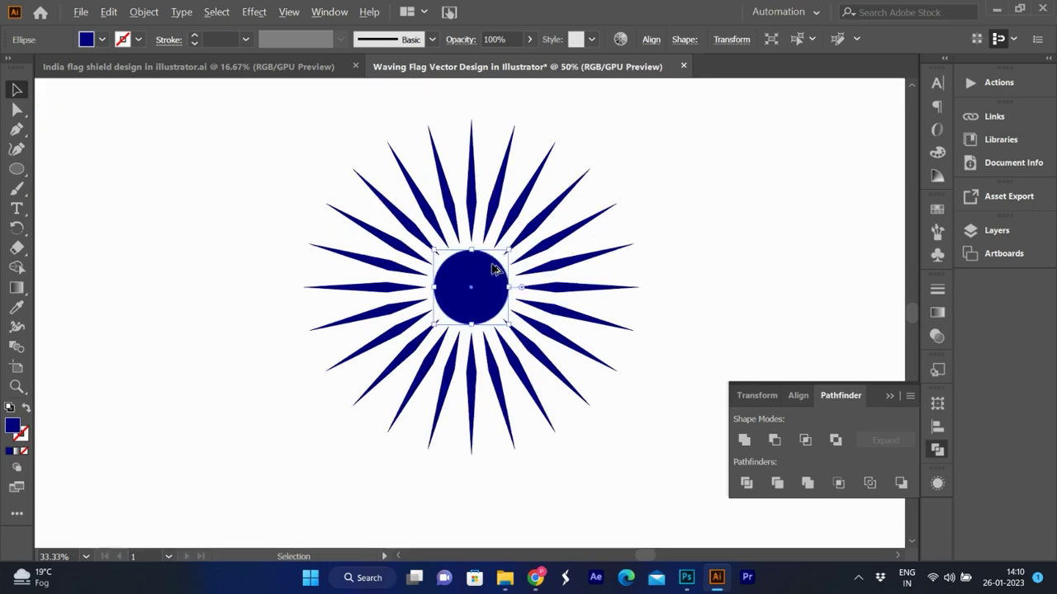
scroll(493, 269, "up", 1)
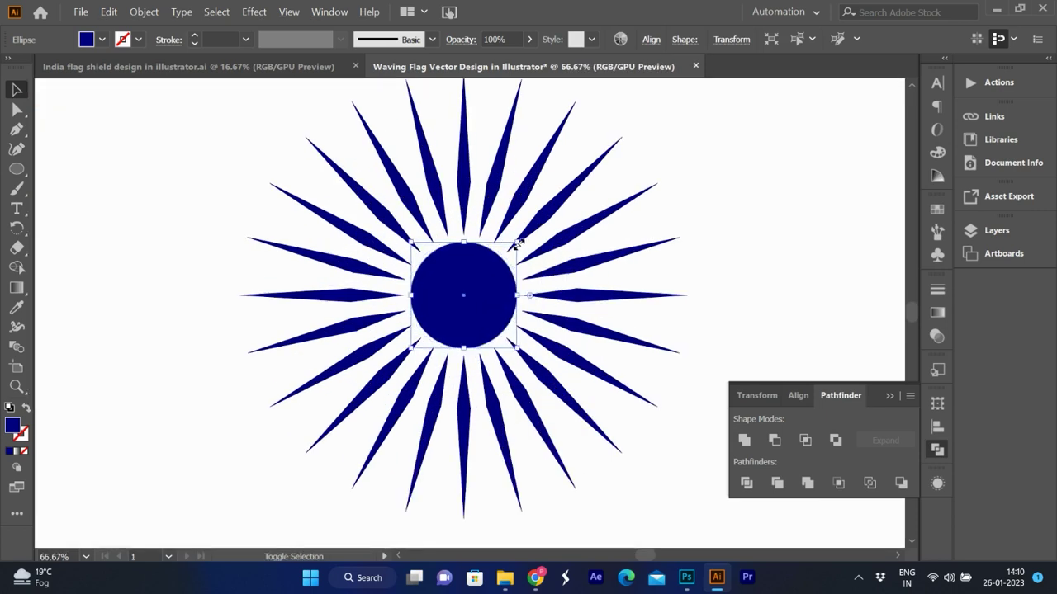
scroll(512, 252, "down", 2)
scroll(505, 264, "down", 1)
scroll(504, 263, "up", 1)
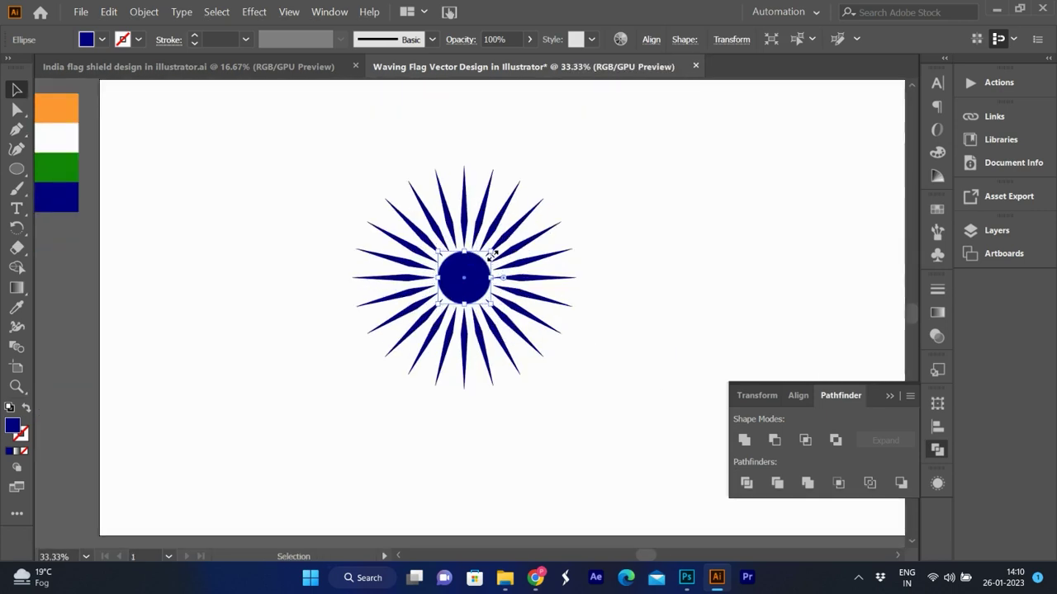
scroll(491, 254, "up", 2)
scroll(485, 251, "down", 3)
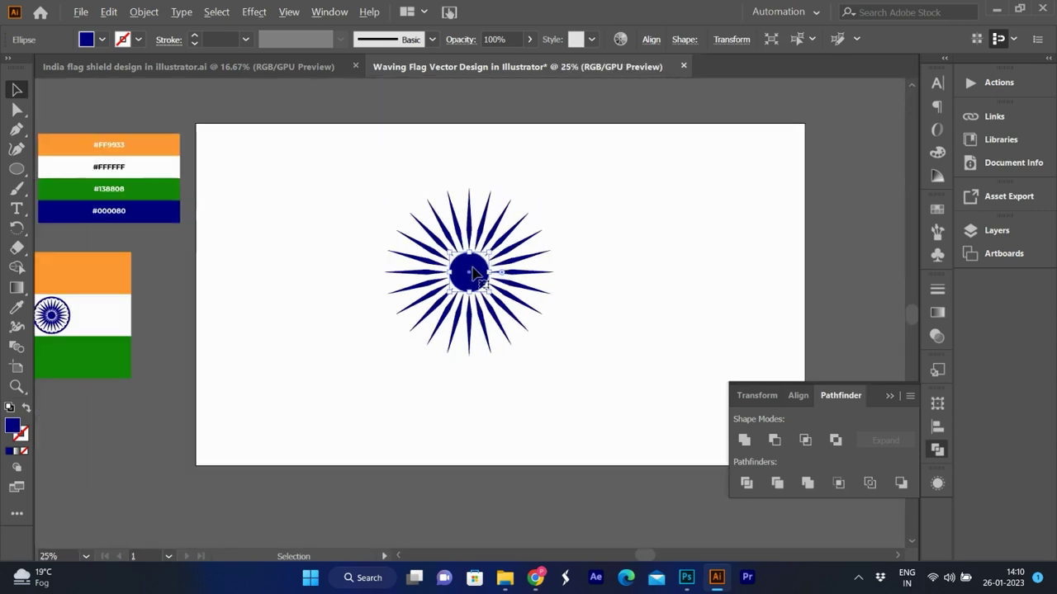
mouse_move(479, 277)
left_mouse_down()
mouse_move(477, 149)
mouse_move(481, 190)
mouse_move(497, 170)
left_mouse_up()
Step: Copy the small top dot straight below the burst and group the two dots
scroll(463, 165, "up", 3)
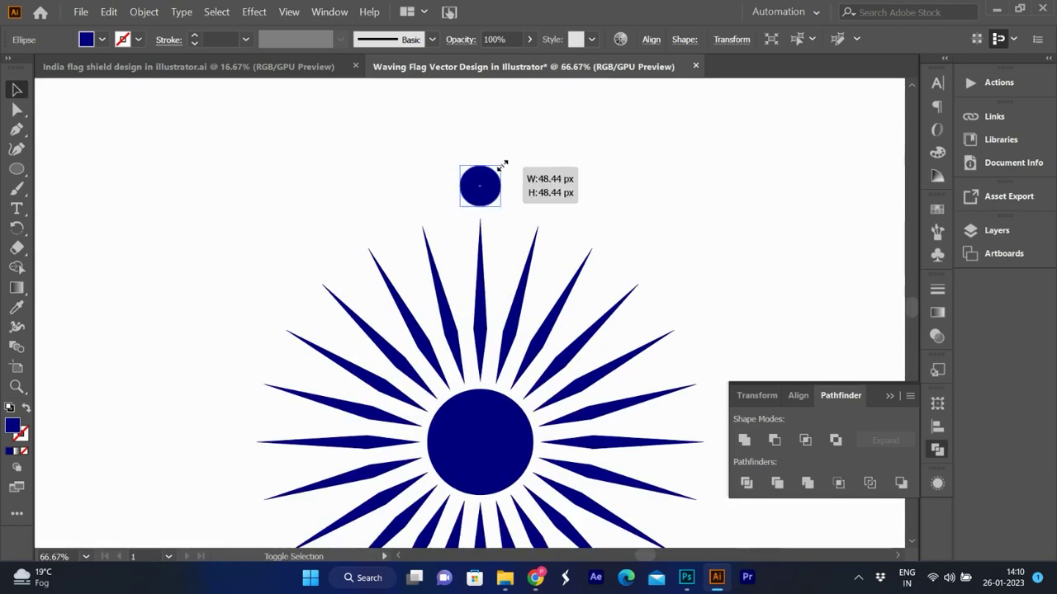
scroll(487, 182, "down", 4)
scroll(471, 153, "up", 3)
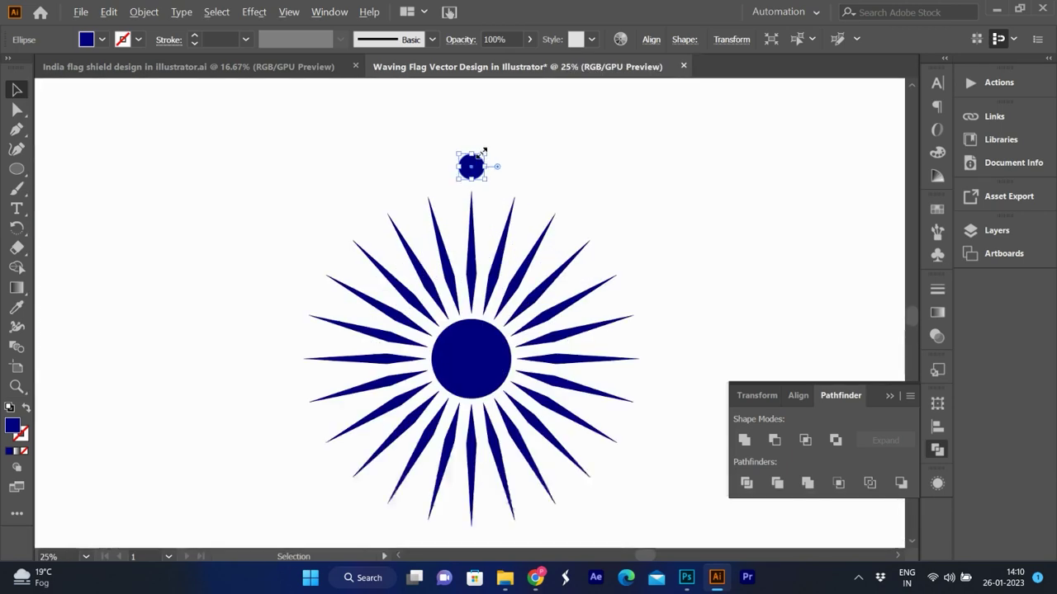
scroll(472, 165, "down", 1)
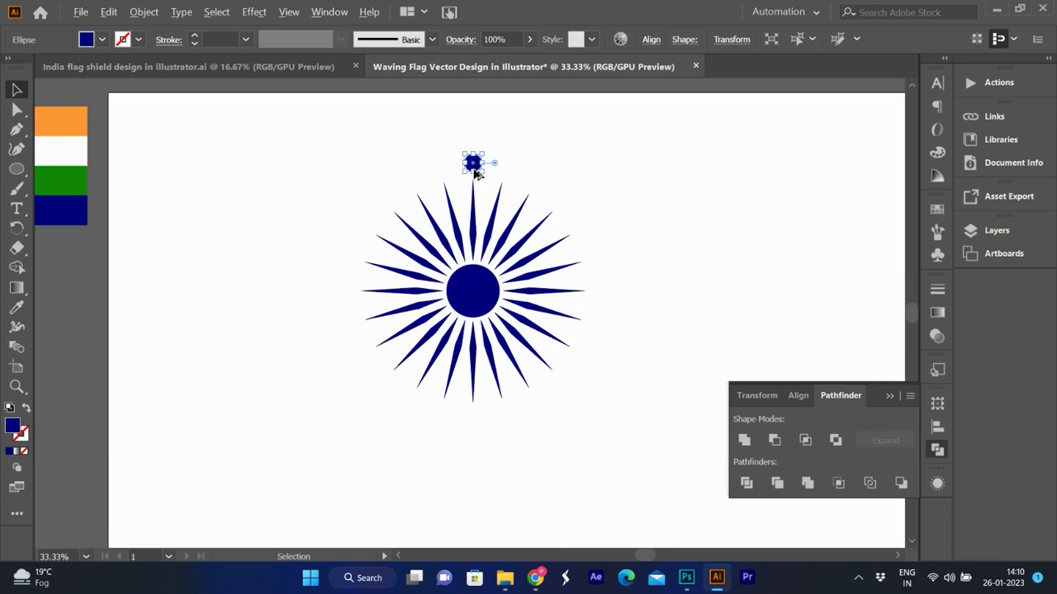
left_click_drag(475, 171, 496, 439)
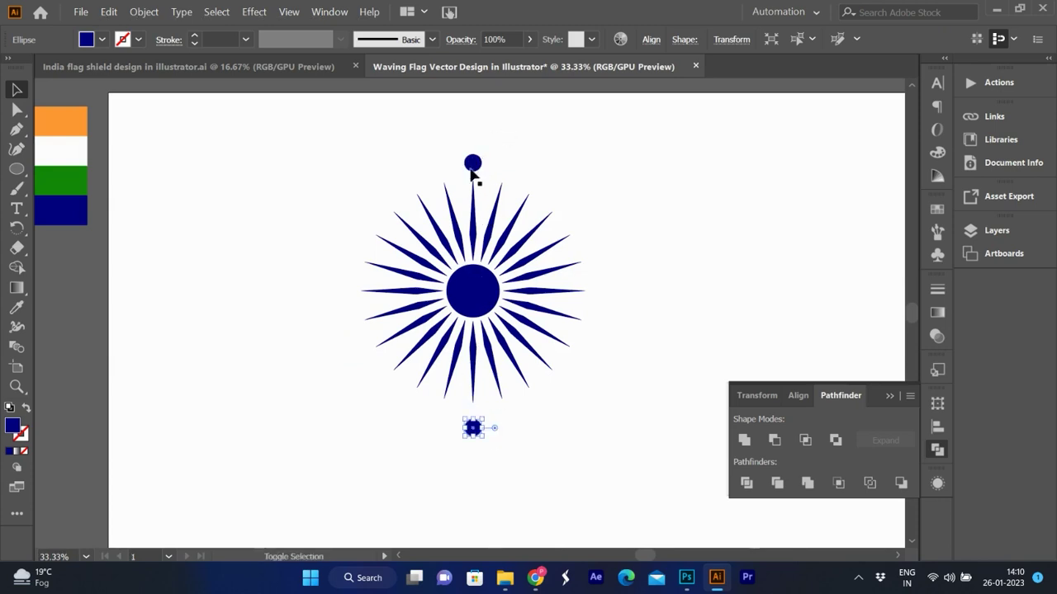
key("shift+Up")
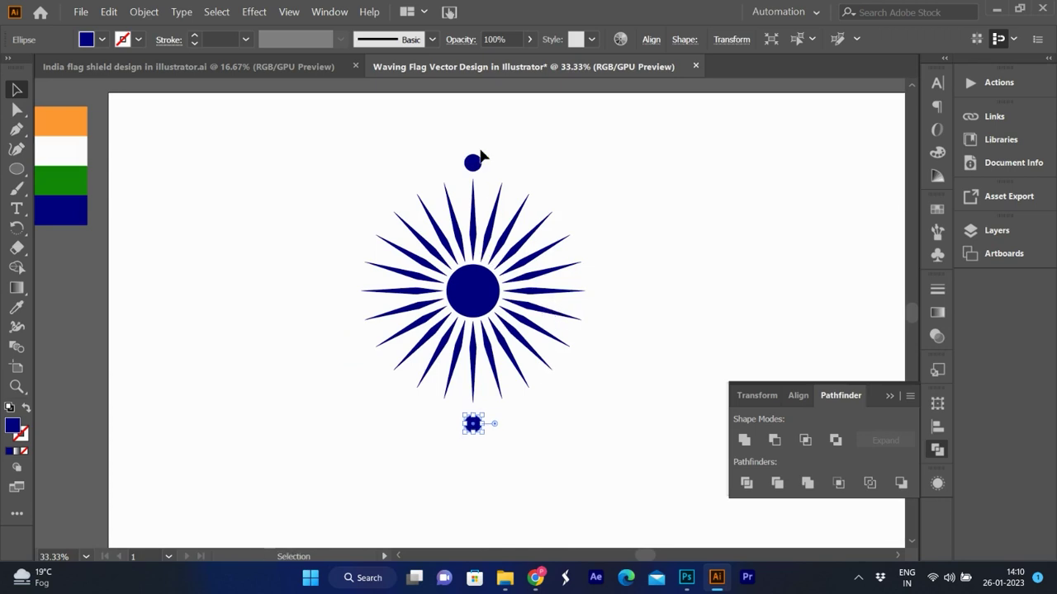
left_click(477, 163, "shift")
key("ctrl+g")
Step: Horizontally centre the grouped dots on the middle circle
left_click(469, 285, "shift")
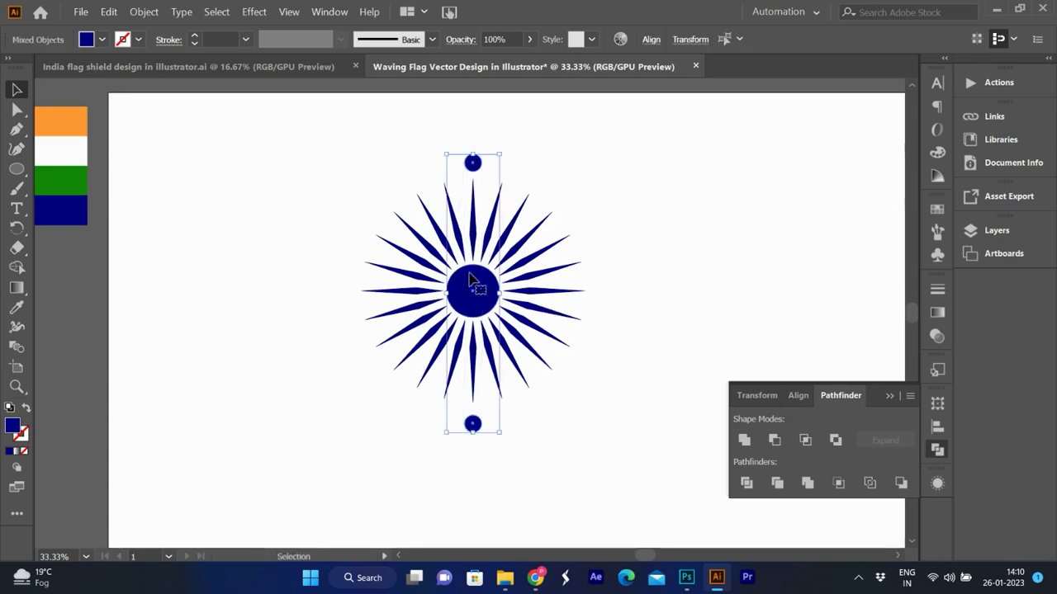
left_click(651, 43)
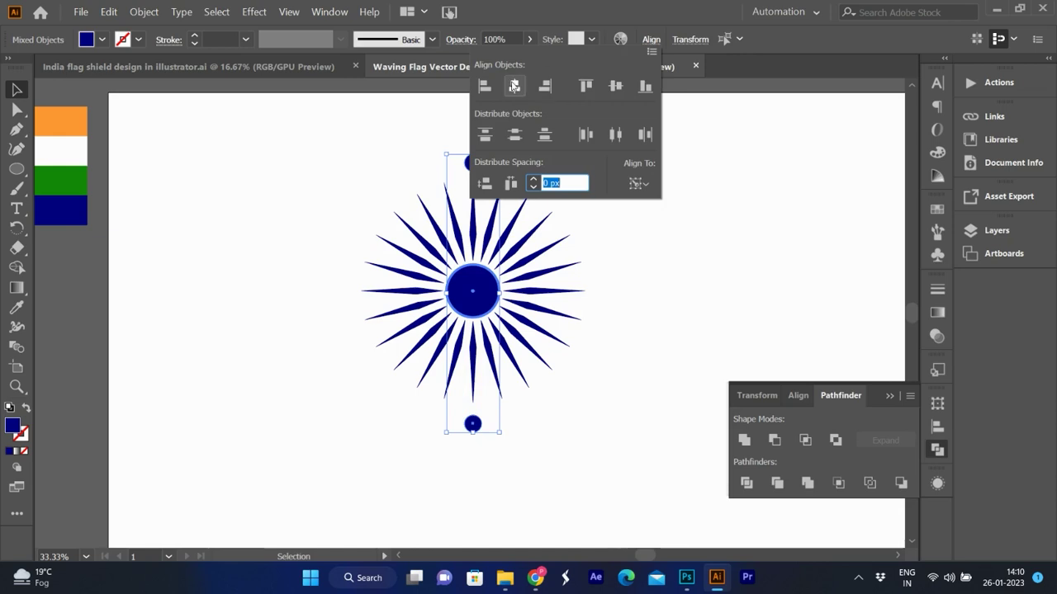
left_click(615, 86)
left_click(743, 323)
left_click(481, 167)
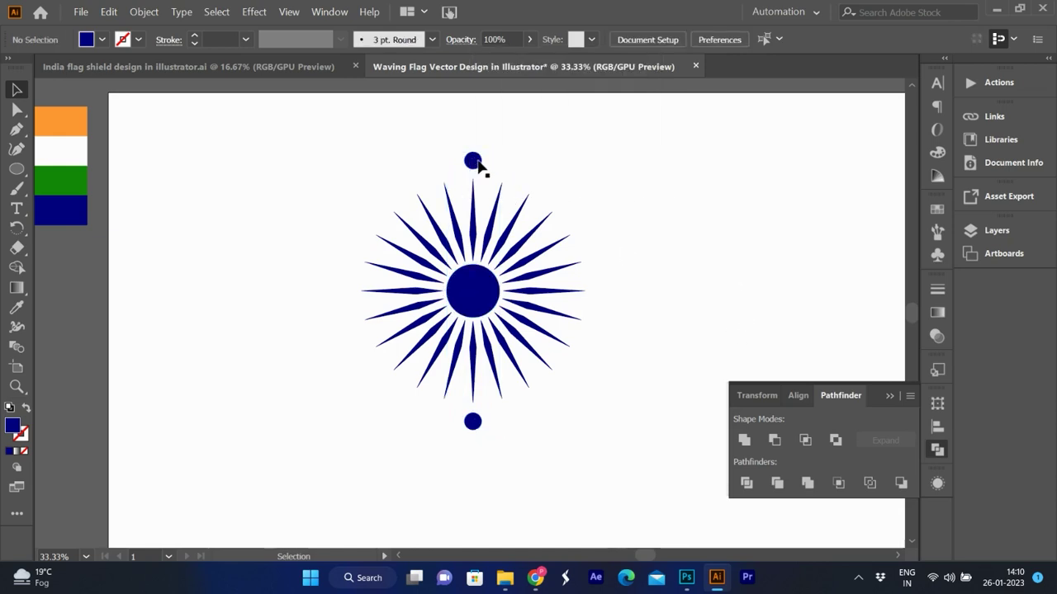
left_click(474, 161)
left_click(256, 12)
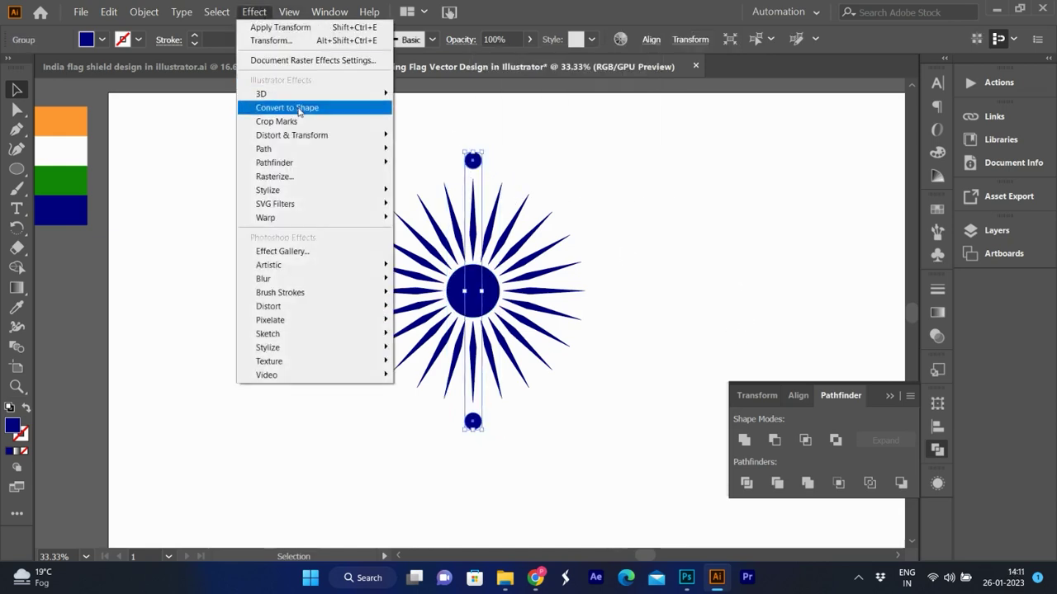
mouse_move(291, 136)
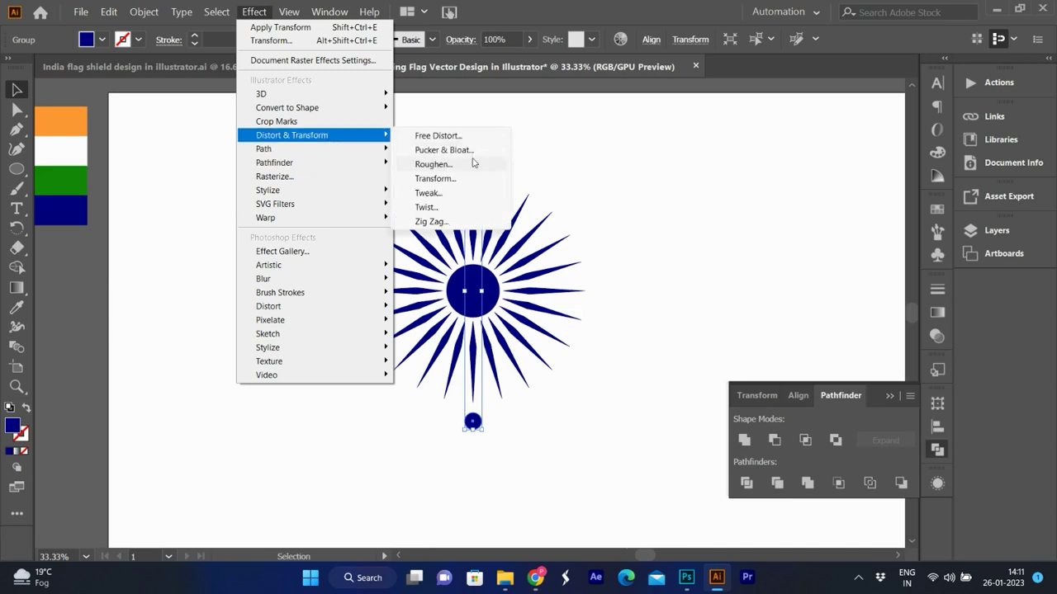
Step: Repeat the dot pair with a 15° Transform effect and 11 copies, making 24 dots
left_click(462, 179)
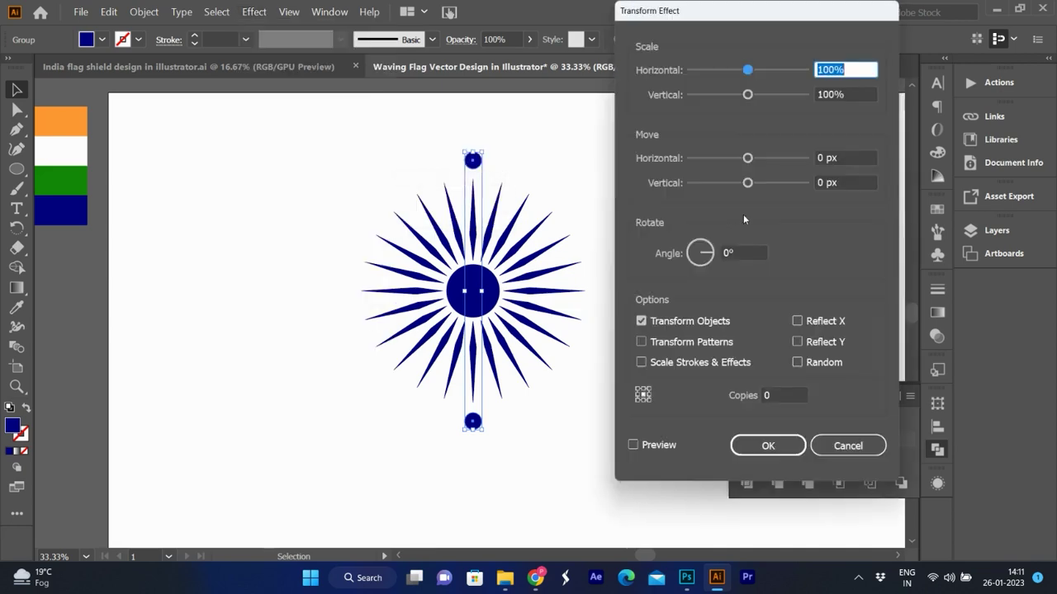
left_click(735, 252)
type("15")
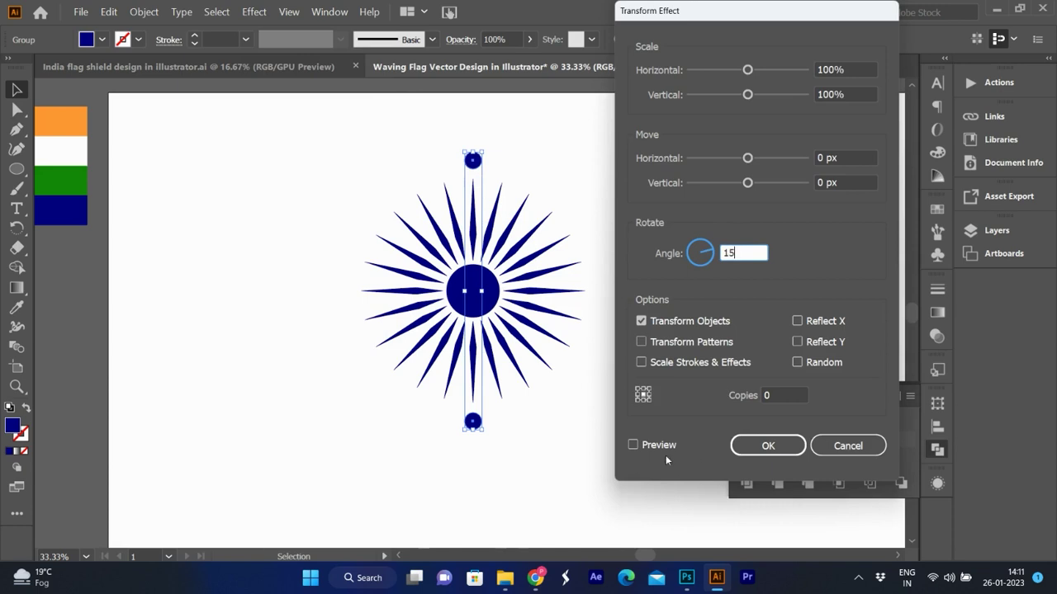
left_click(658, 446)
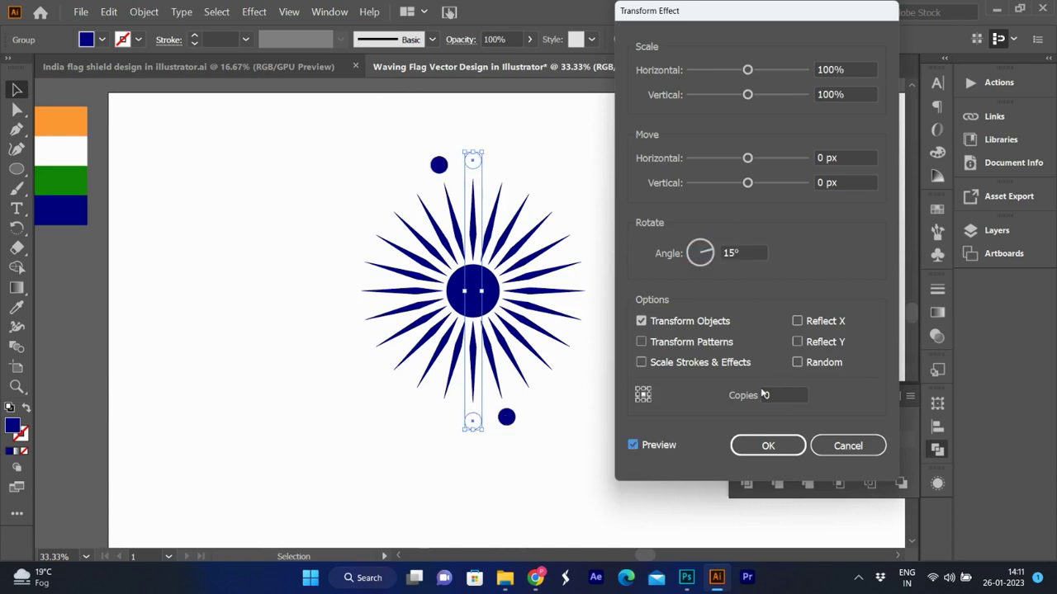
left_click(764, 395)
type("11")
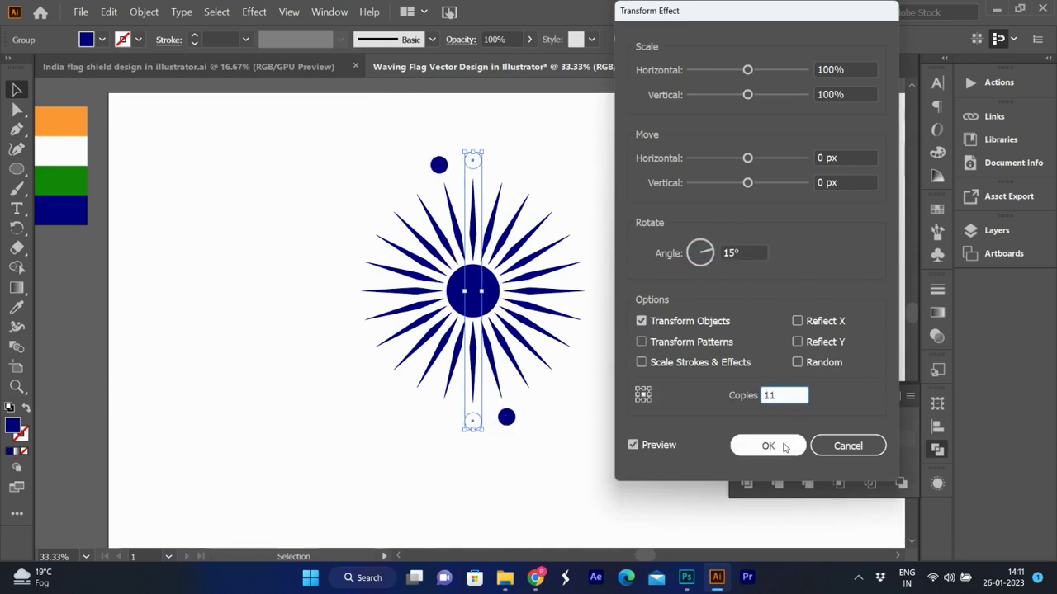
left_click(784, 447)
left_click(692, 213)
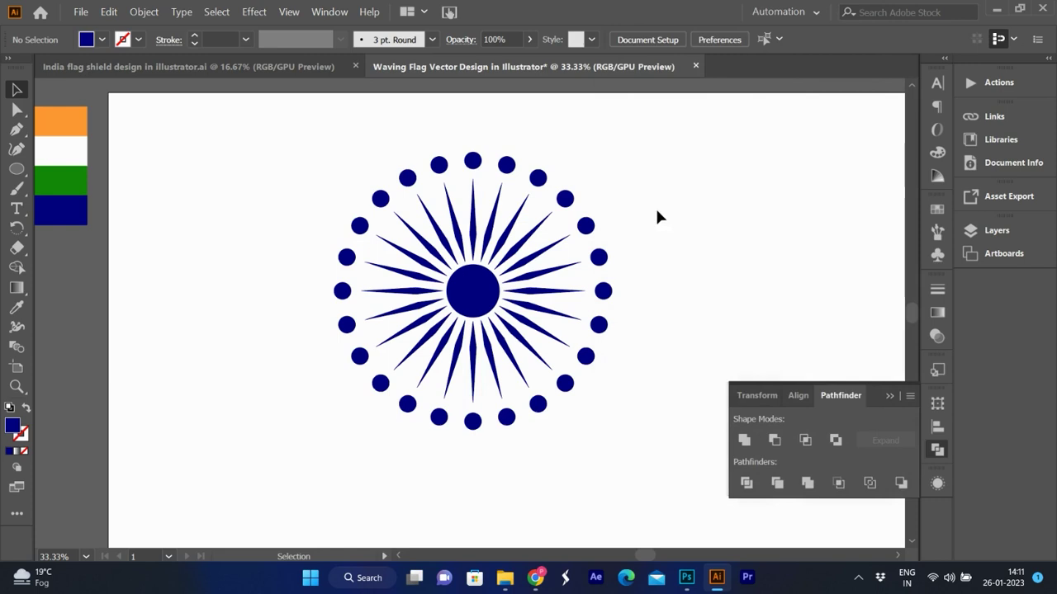
left_click(474, 172)
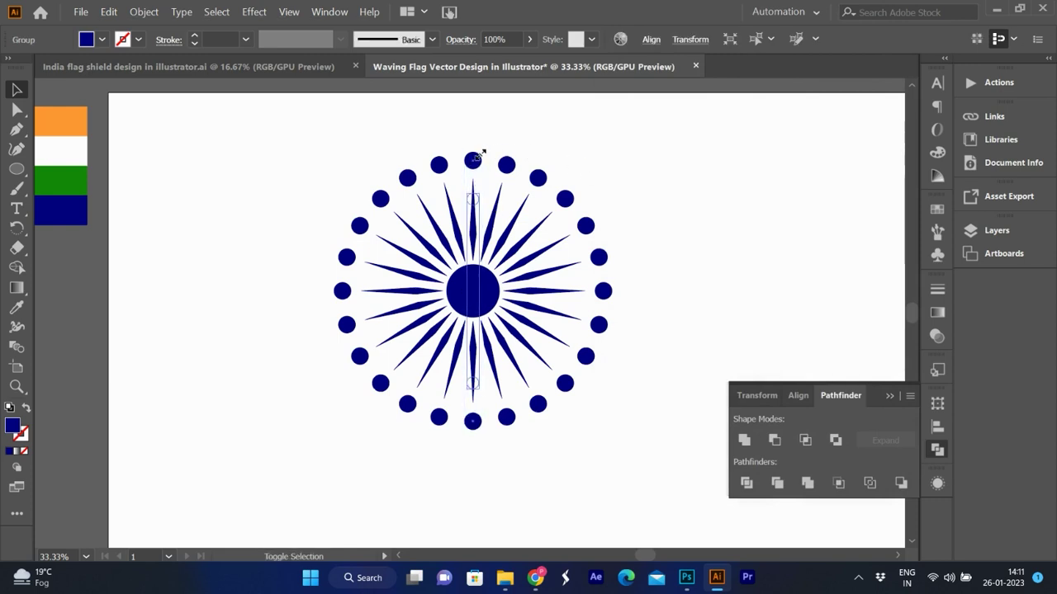
Step: Pull the outer dots slightly inward and enlarge the centre circle over the wheel
left_click_drag(484, 151, 486, 155)
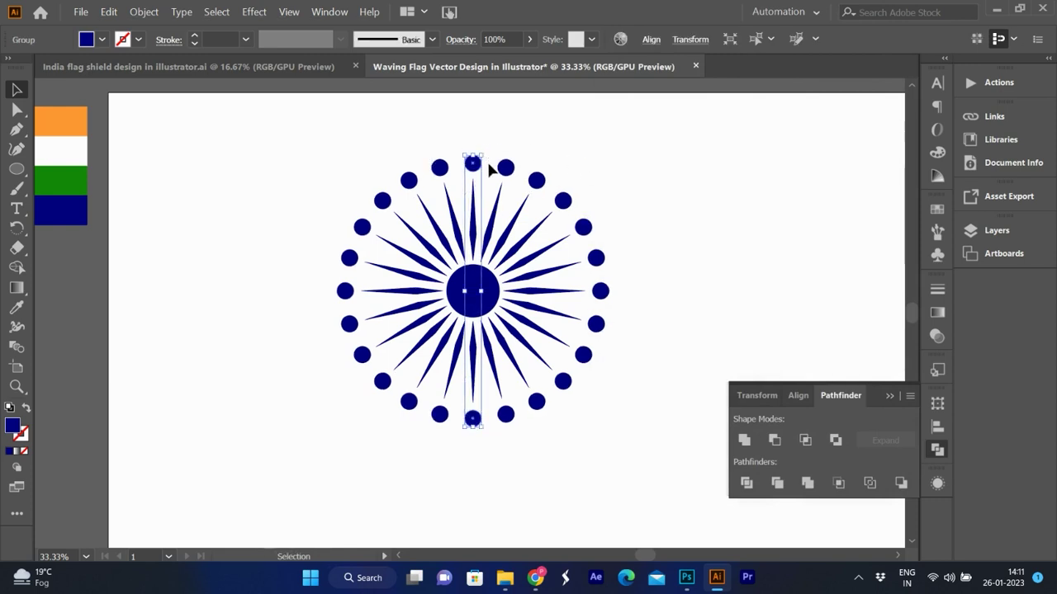
left_click(652, 165)
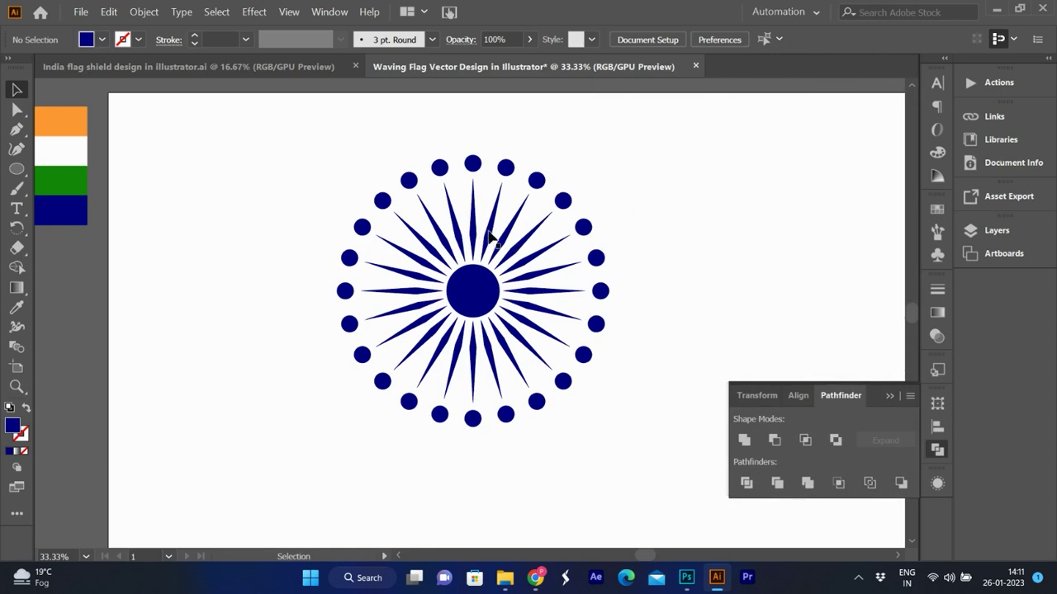
key("a")
left_click(460, 307)
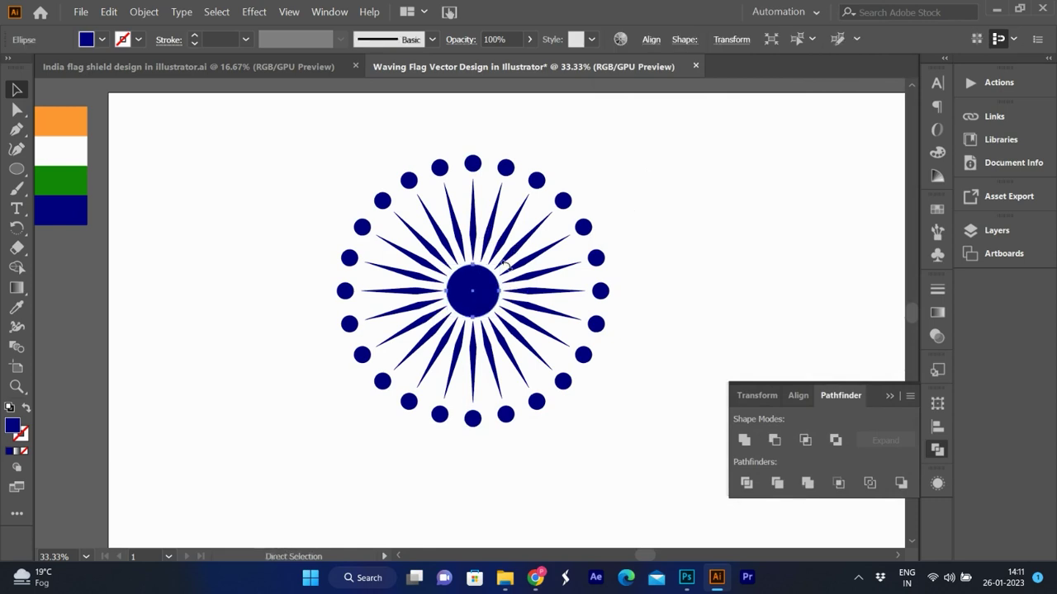
key("v")
left_click_drag(498, 266, 649, 154)
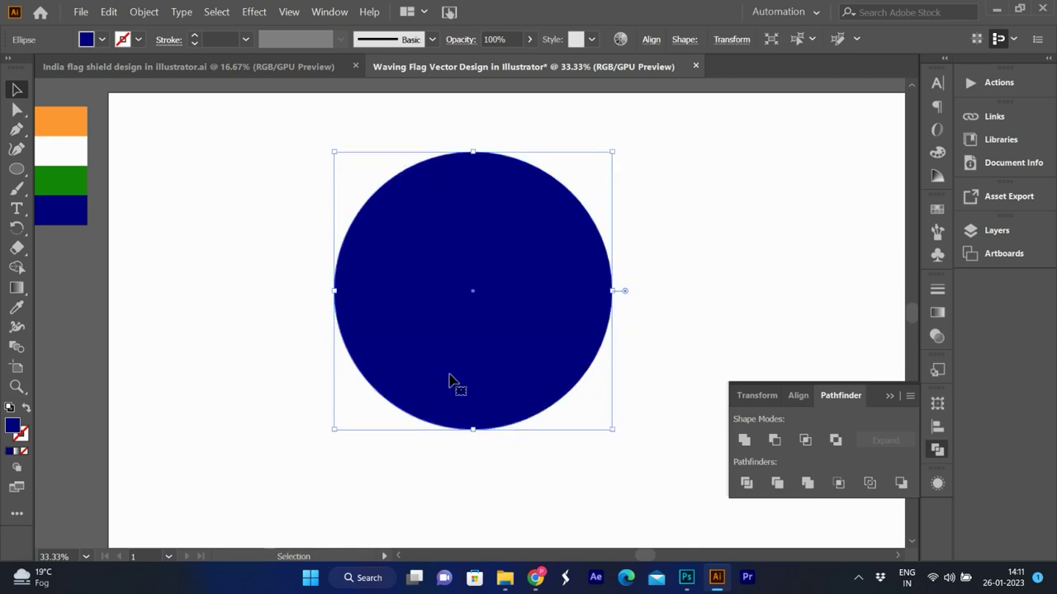
Step: Turn the big circle into a 30 pt navy outline ring hugging the dots
left_click(24, 408)
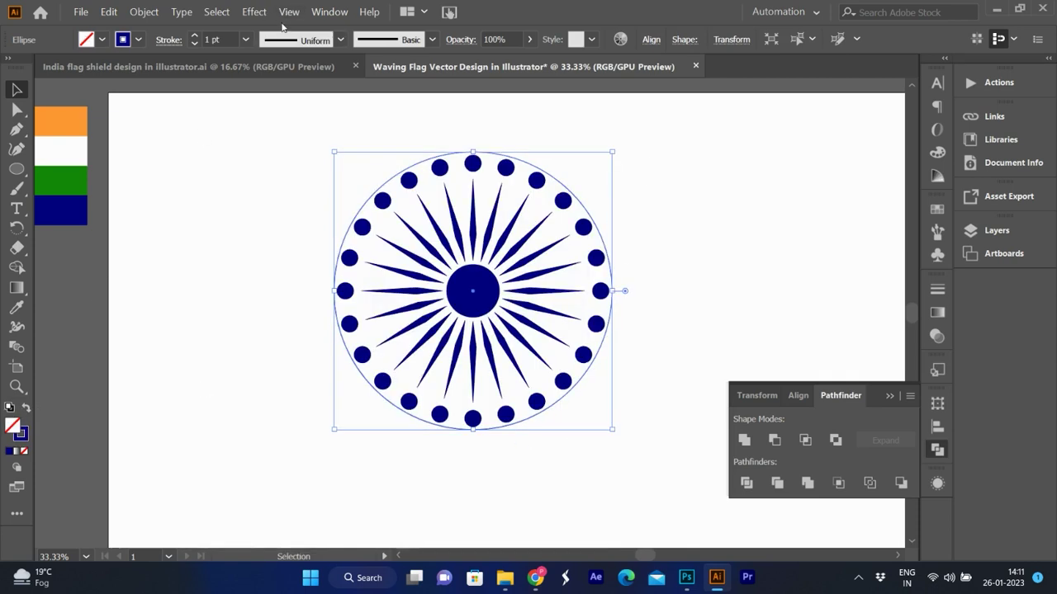
left_click(196, 39)
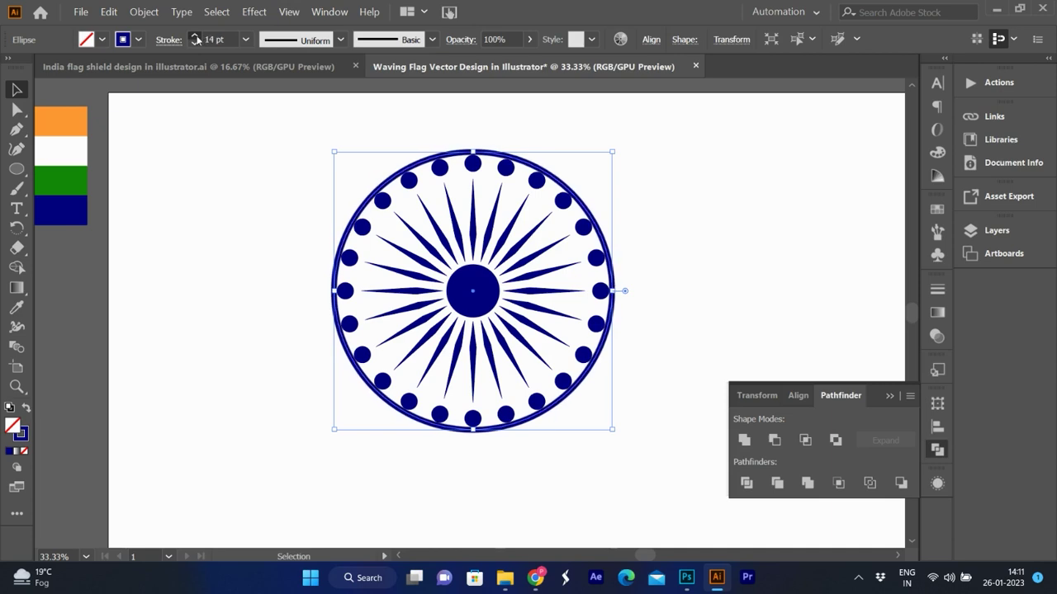
left_click(195, 39)
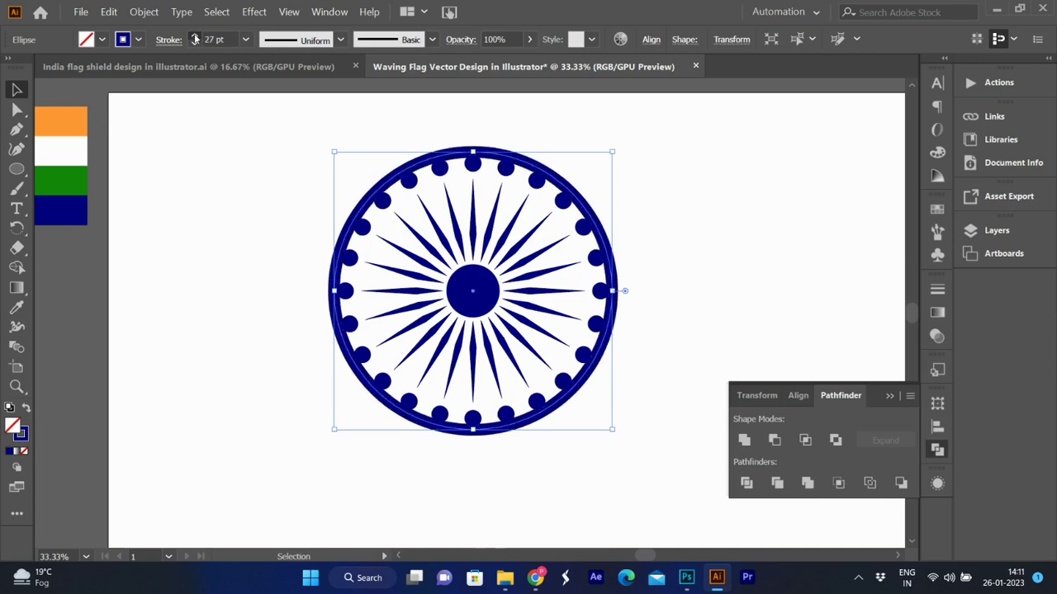
left_click(195, 39)
left_click(195, 39)
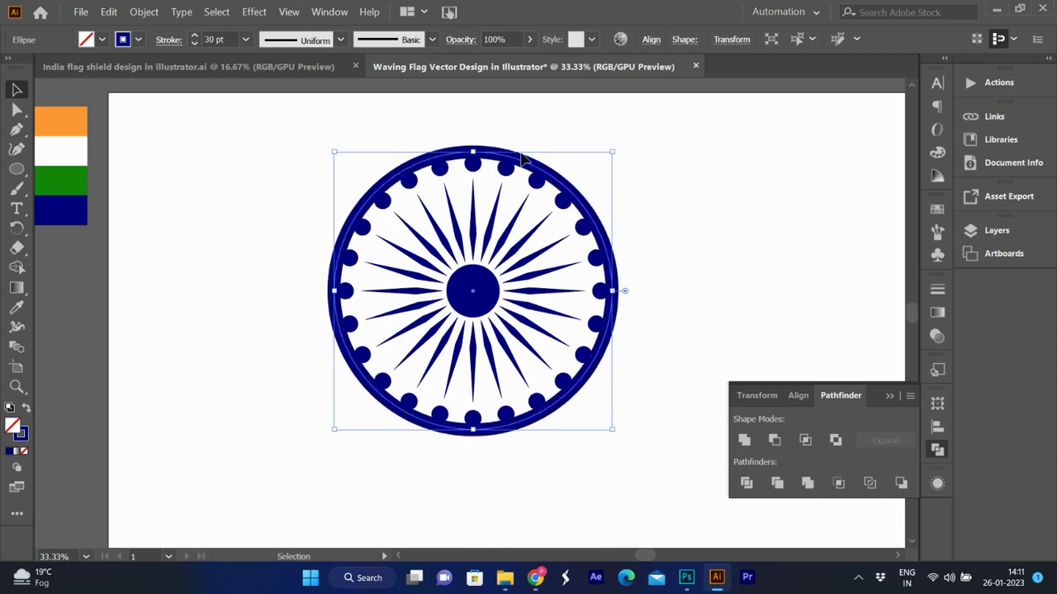
left_click_drag(612, 151, 607, 156)
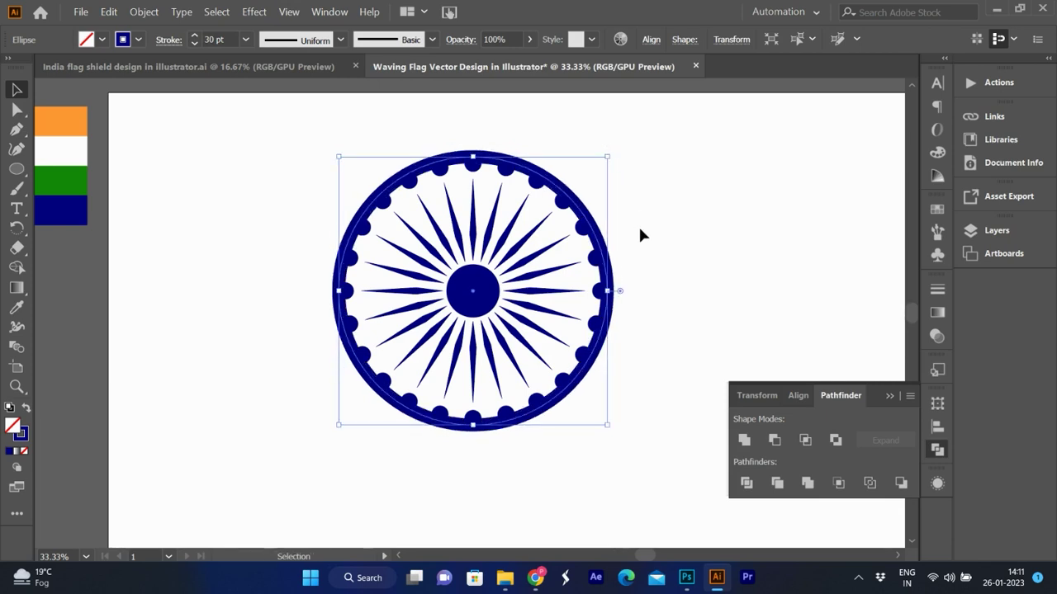
left_click(256, 262)
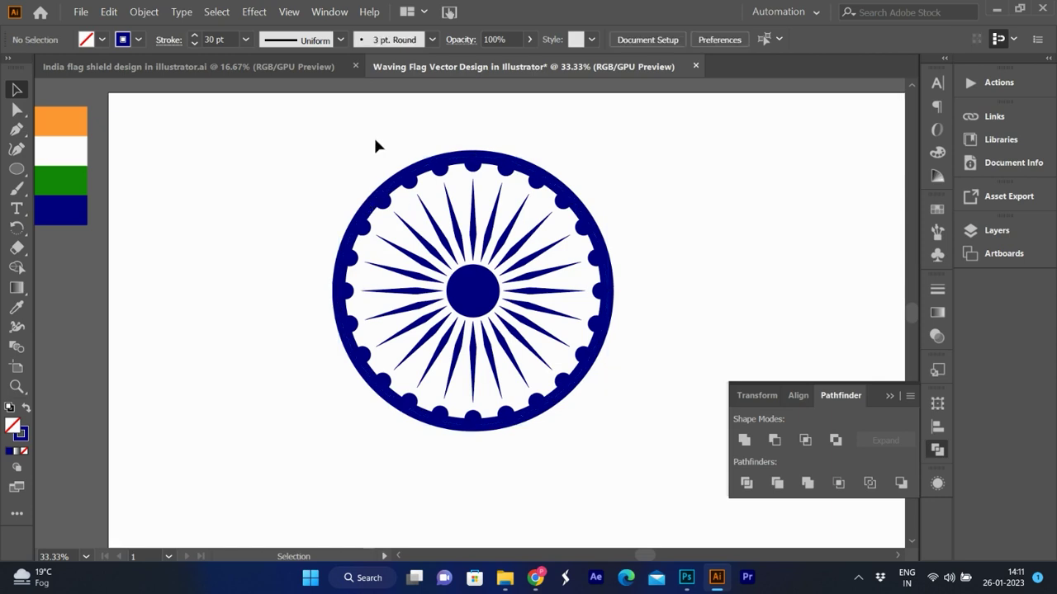
Step: Select all parts of the wheel and scale it down slightly
left_click_drag(421, 182, 423, 183)
scroll(612, 136, "up", 1)
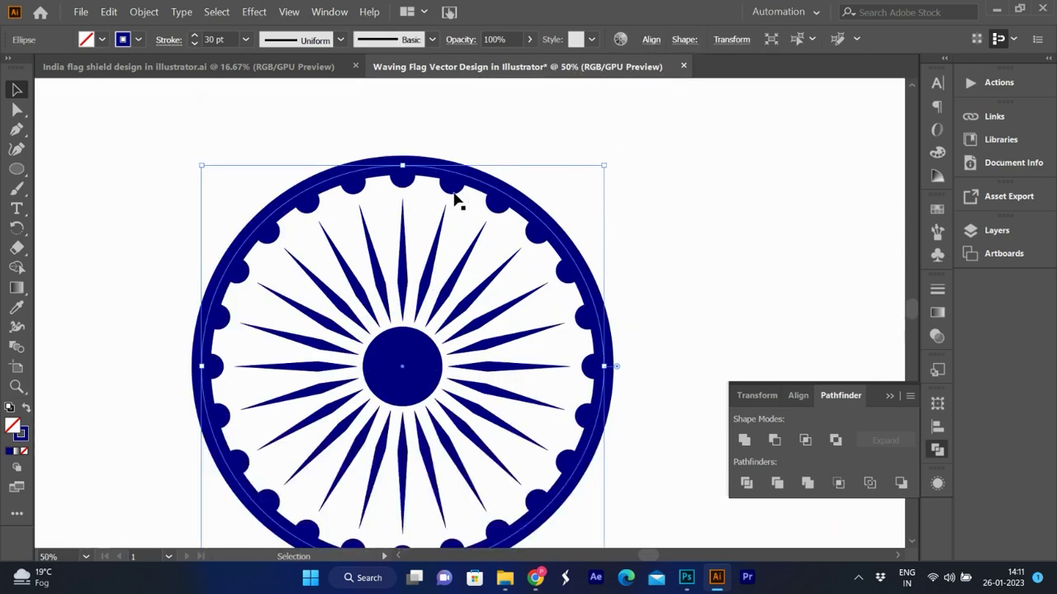
key("ctrl+a")
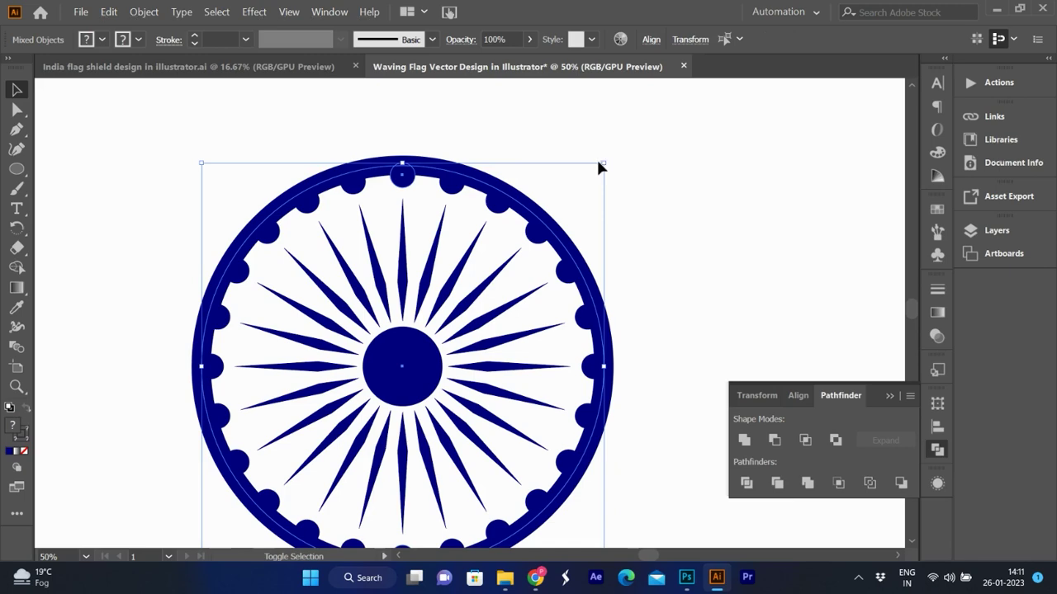
left_click_drag(605, 162, 599, 167)
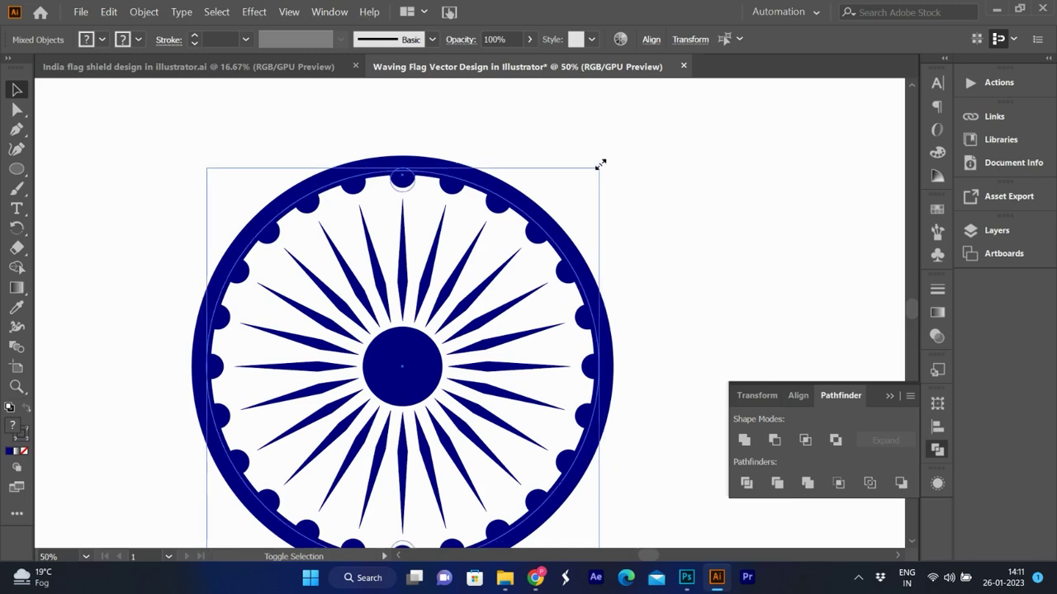
scroll(541, 154, "down", 2)
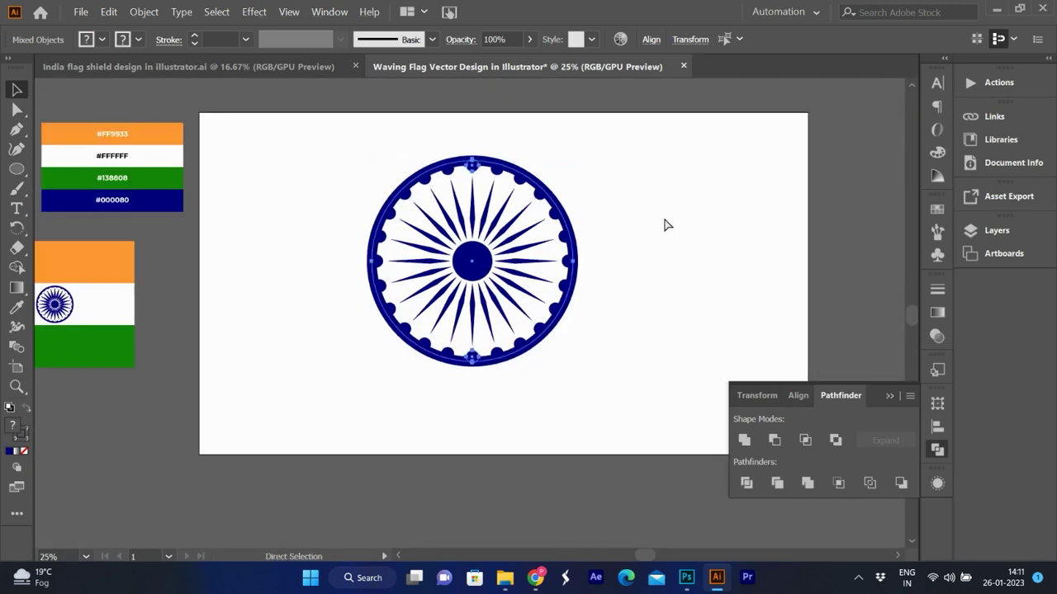
left_click(632, 178)
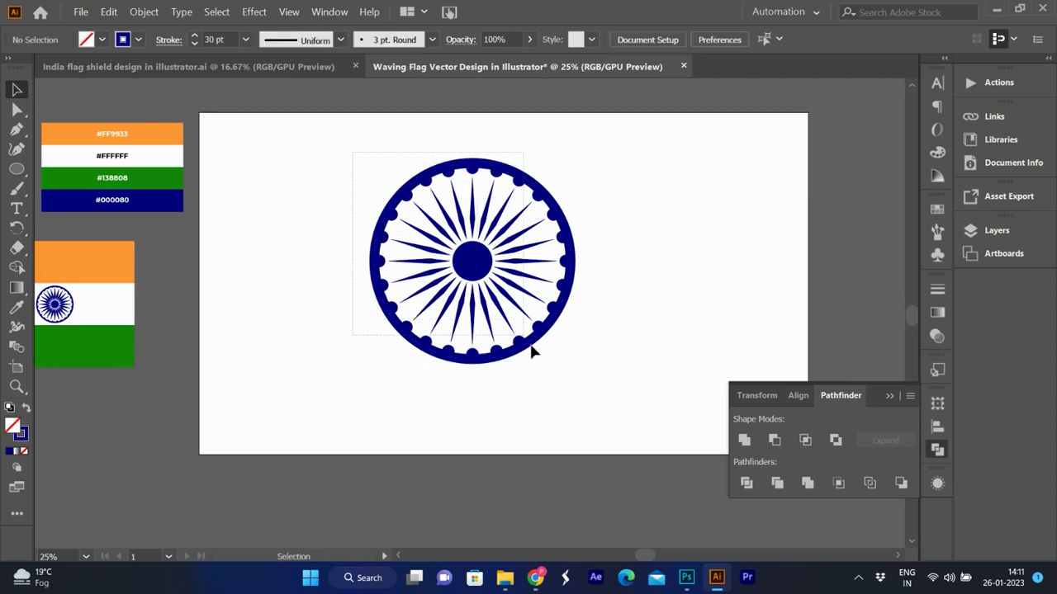
Step: Expand the chakra's appearance, then expand its fill and stroke into plain shapes
left_click_drag(352, 154, 540, 355)
left_click(147, 12)
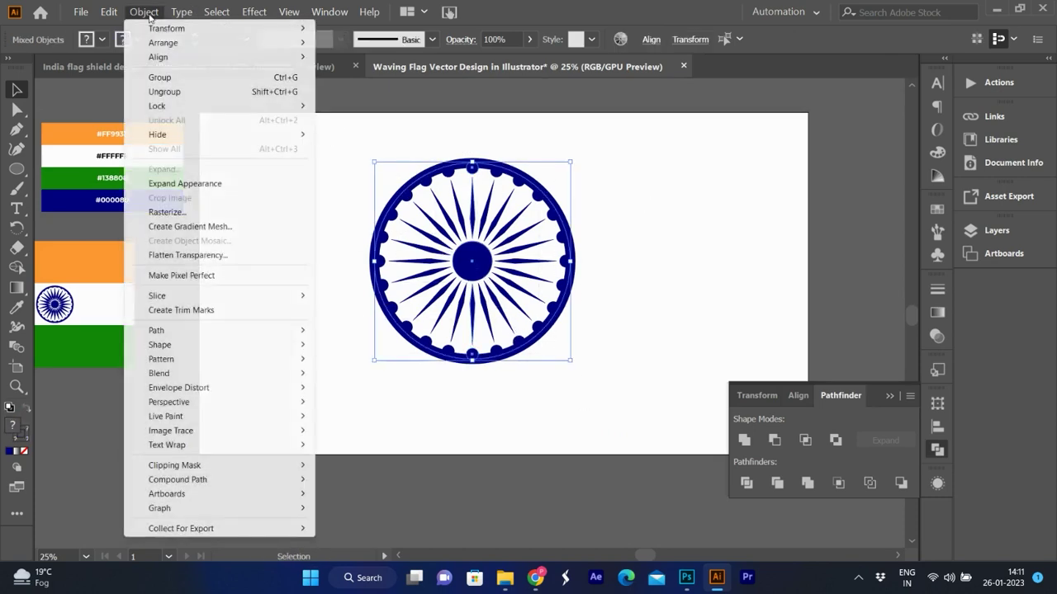
left_click(193, 184)
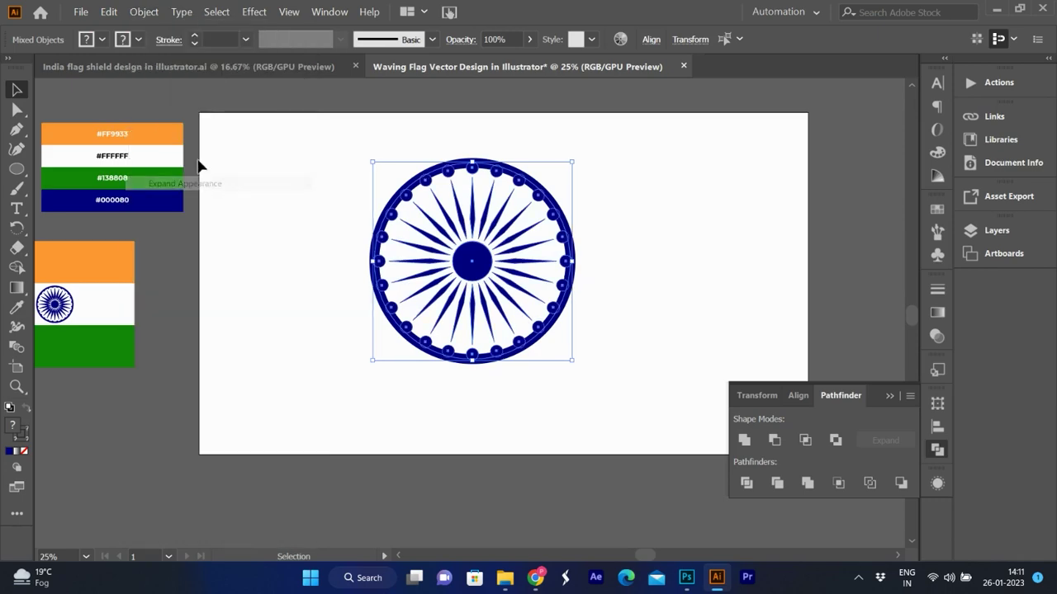
left_click(113, 13)
mouse_move(144, 11)
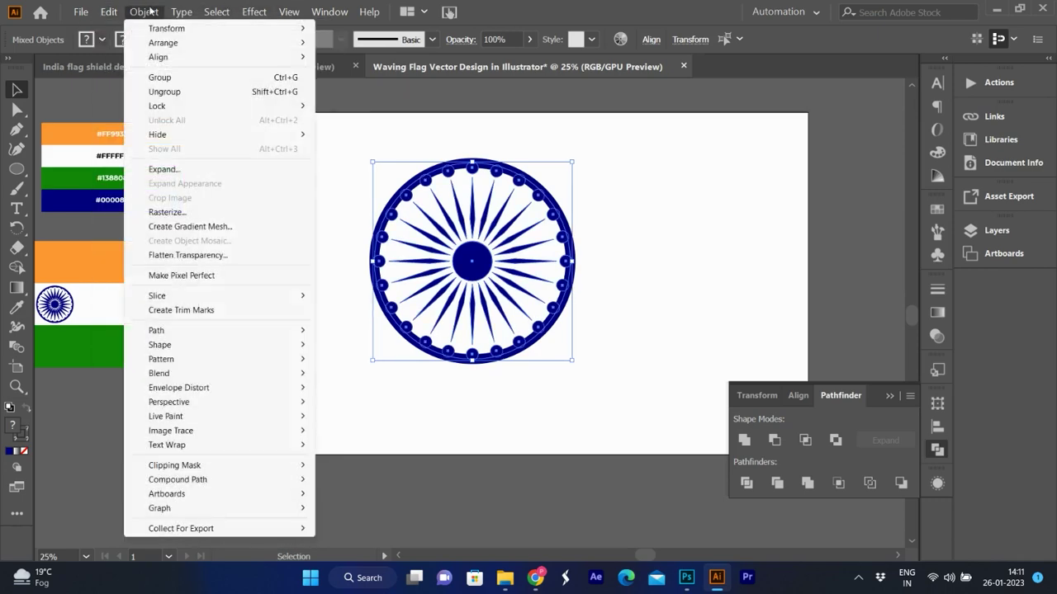
left_click(219, 172)
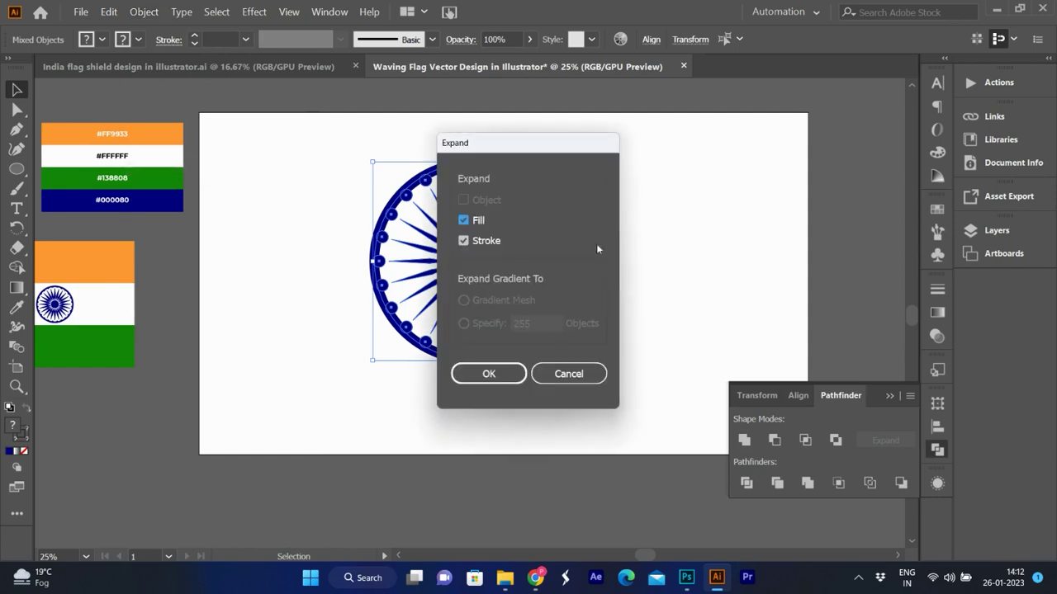
left_click(505, 373)
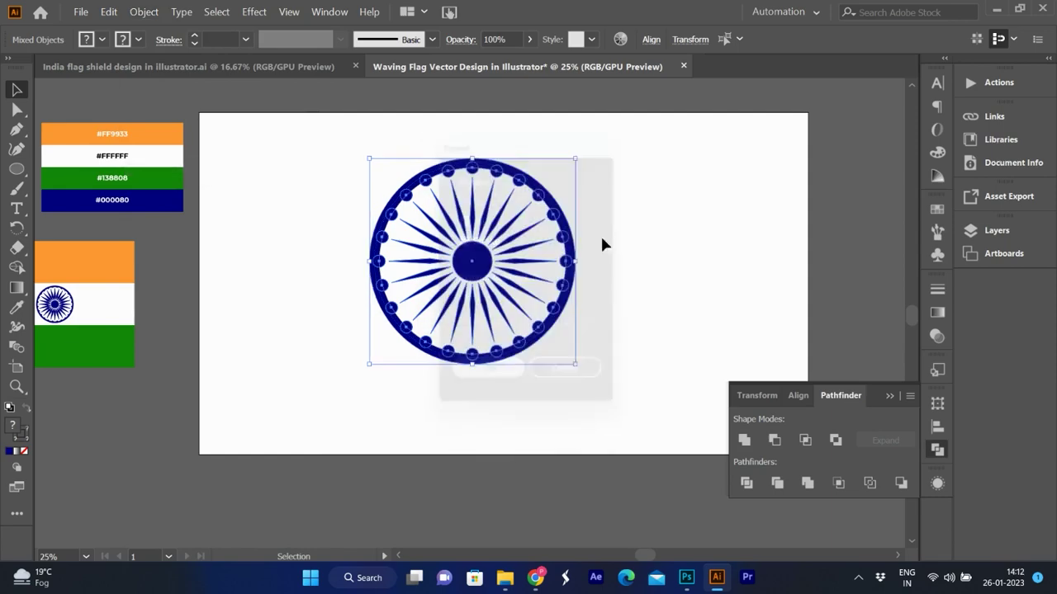
Step: Shrink the expanded chakra to about 140 px wide
left_click(567, 182)
left_click(549, 198)
left_click_drag(576, 159, 530, 204)
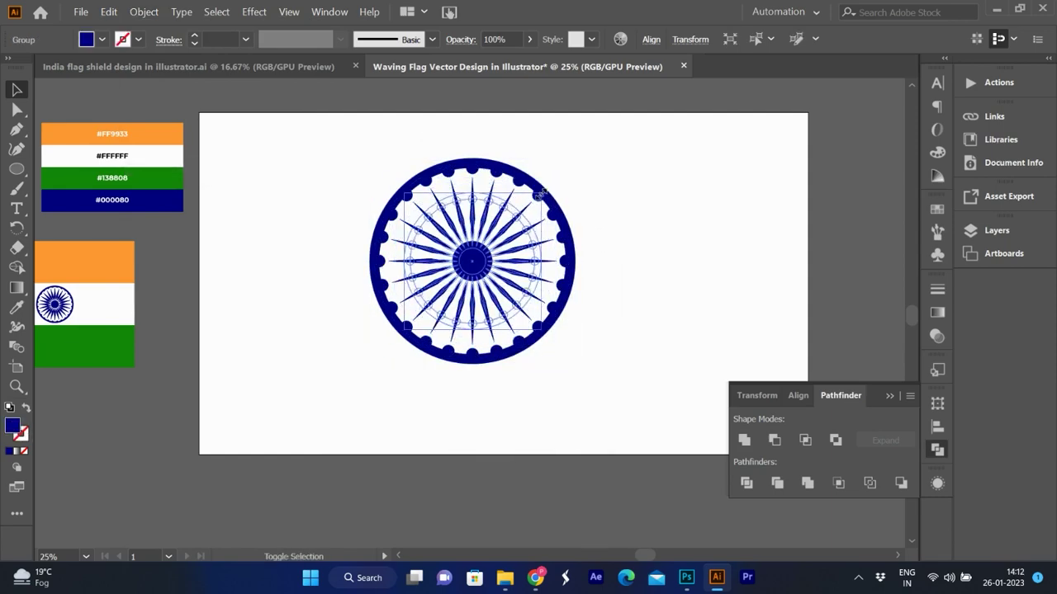
Step: Copy the orange, white and green stripes onto the artboard and size them to the flag's width
left_click(171, 135)
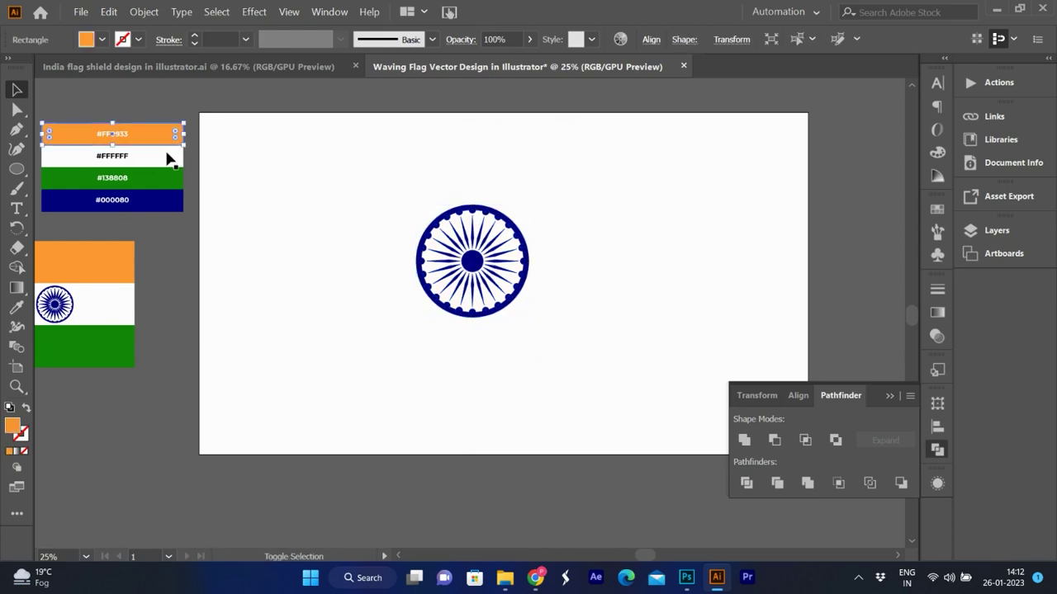
left_click(170, 155, "shift")
left_click(170, 177, "shift")
mouse_move(170, 180)
left_mouse_down()
mouse_move(588, 201)
mouse_move(760, 288)
left_mouse_up()
left_click_drag(667, 222, 611, 317)
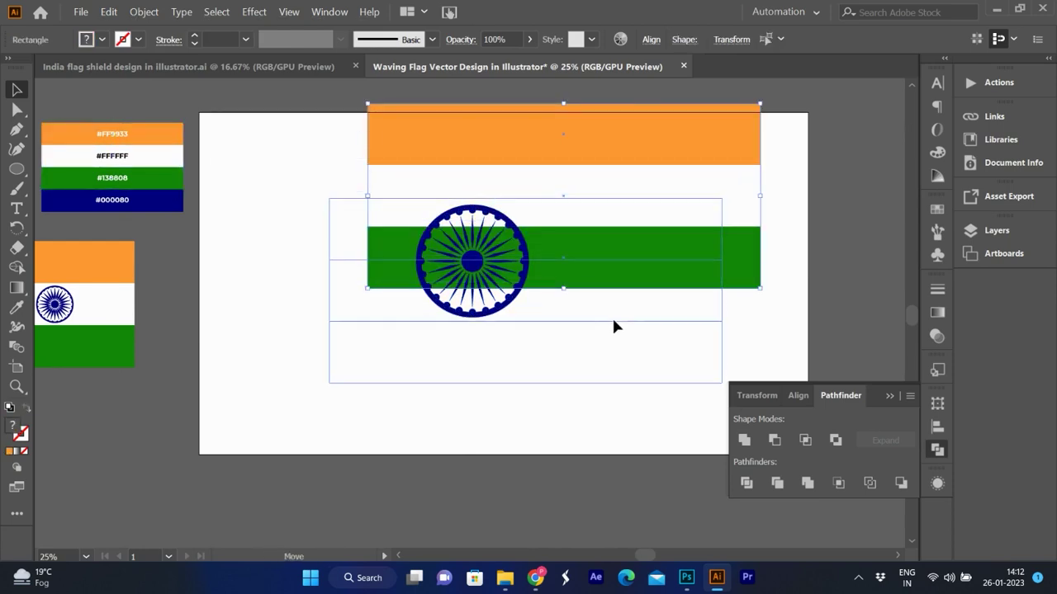
mouse_move(719, 292)
left_mouse_down()
mouse_move(645, 297)
mouse_move(661, 297)
left_mouse_up()
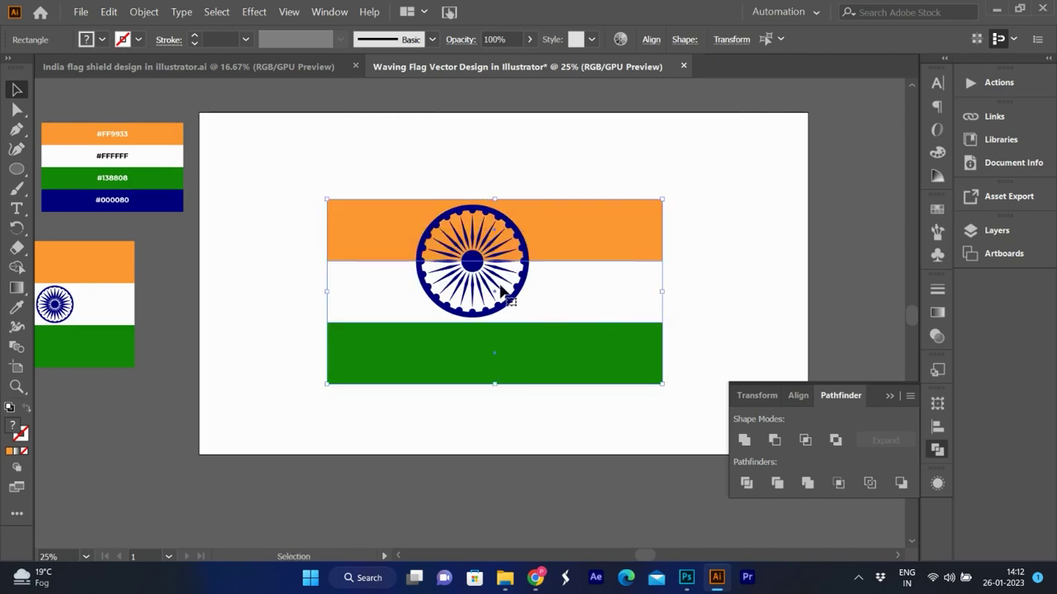
Step: Shrink the Ashoka chakra group and place it within the white stripe
key("ctrl+shift+a")
left_click(508, 235)
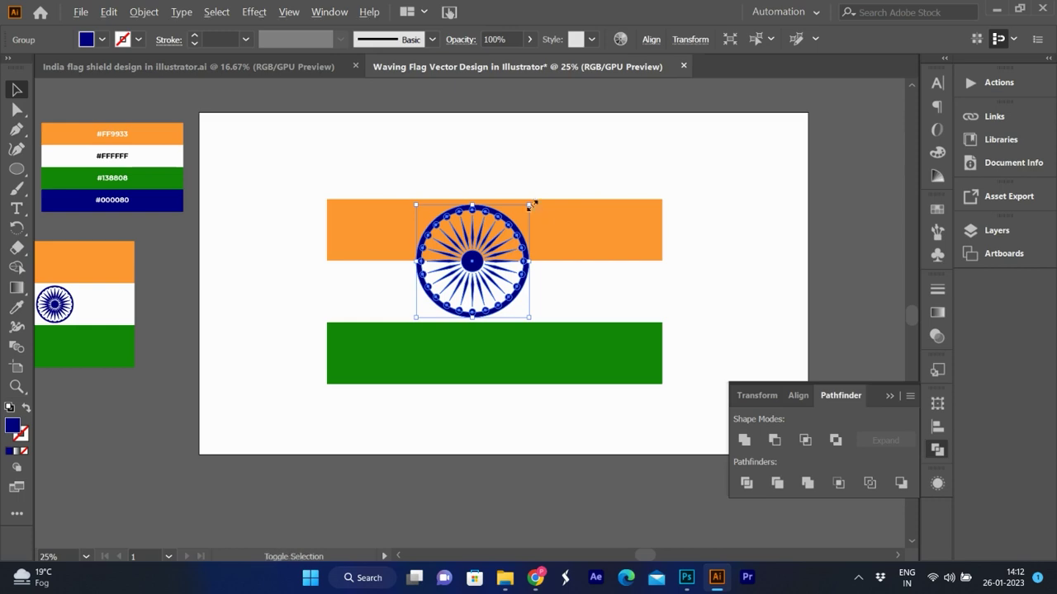
mouse_move(514, 217)
left_mouse_down()
mouse_move(504, 229)
mouse_move(509, 296)
left_mouse_up()
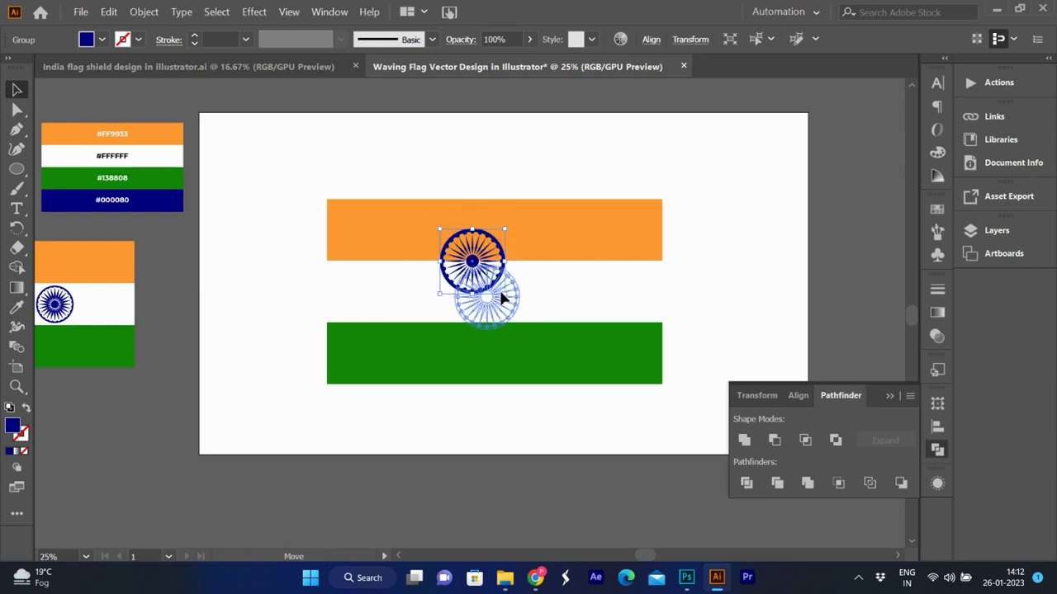
scroll(516, 280, "up", 1)
left_click_drag(525, 262, 520, 267)
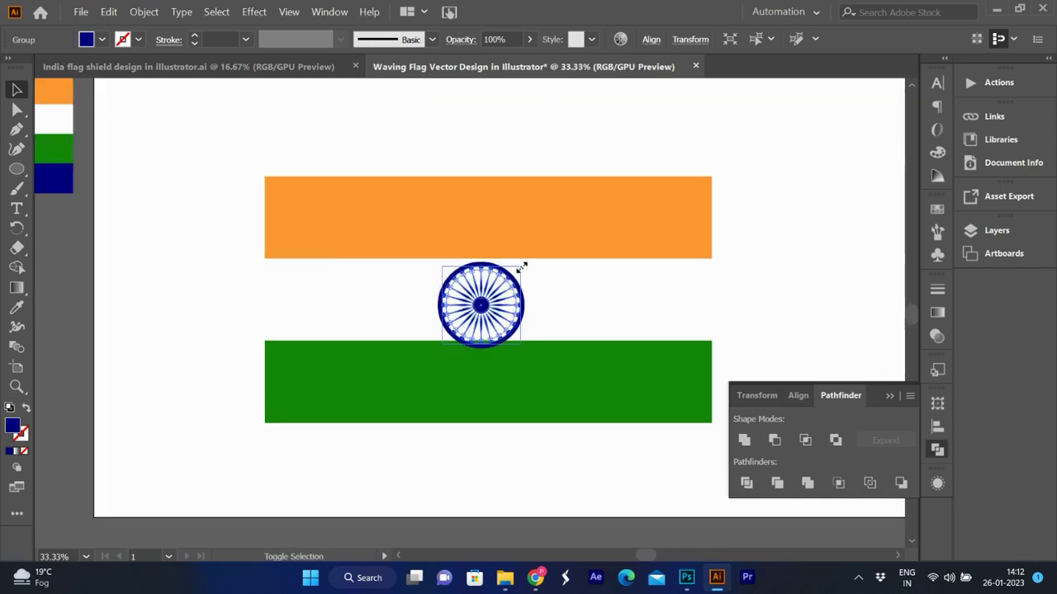
left_click_drag(492, 309, 500, 304)
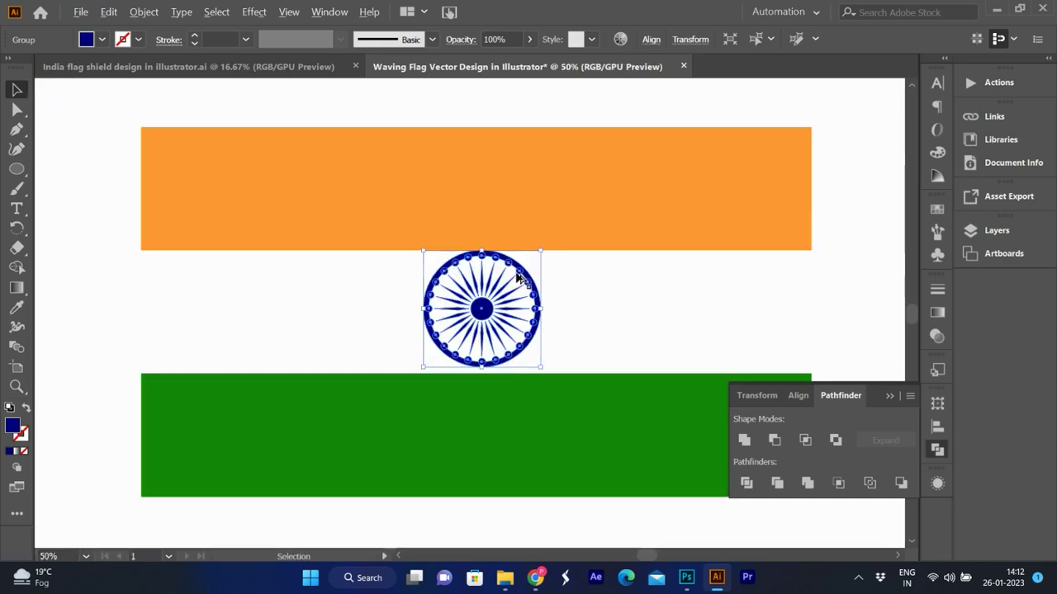
scroll(513, 276, "up", 1)
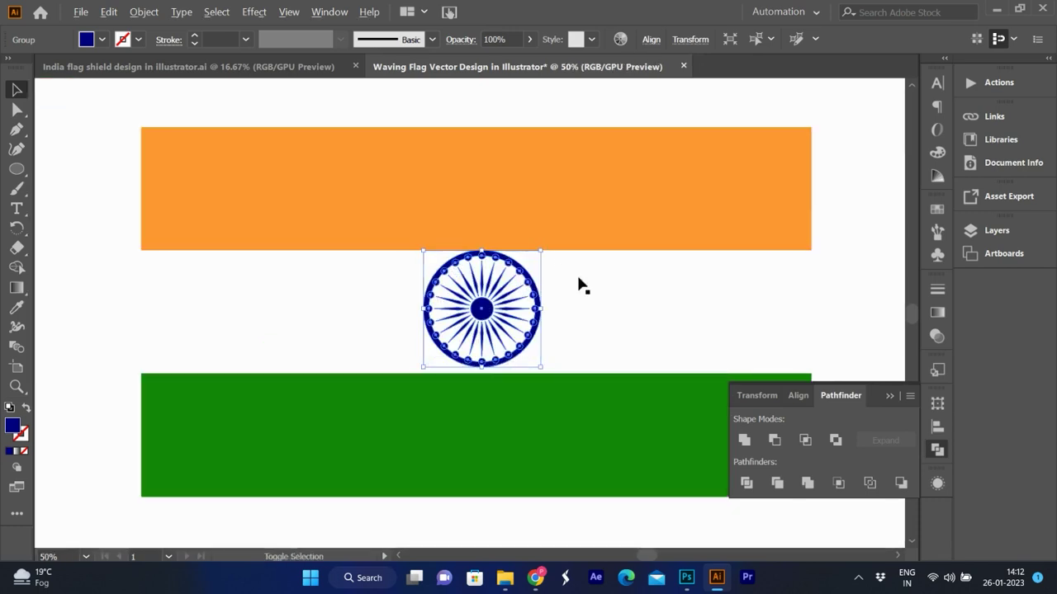
Step: Select all the flag parts and align them to horizontal and vertical centre
left_click(578, 286)
left_click(613, 223)
left_click(537, 428)
left_click(493, 316)
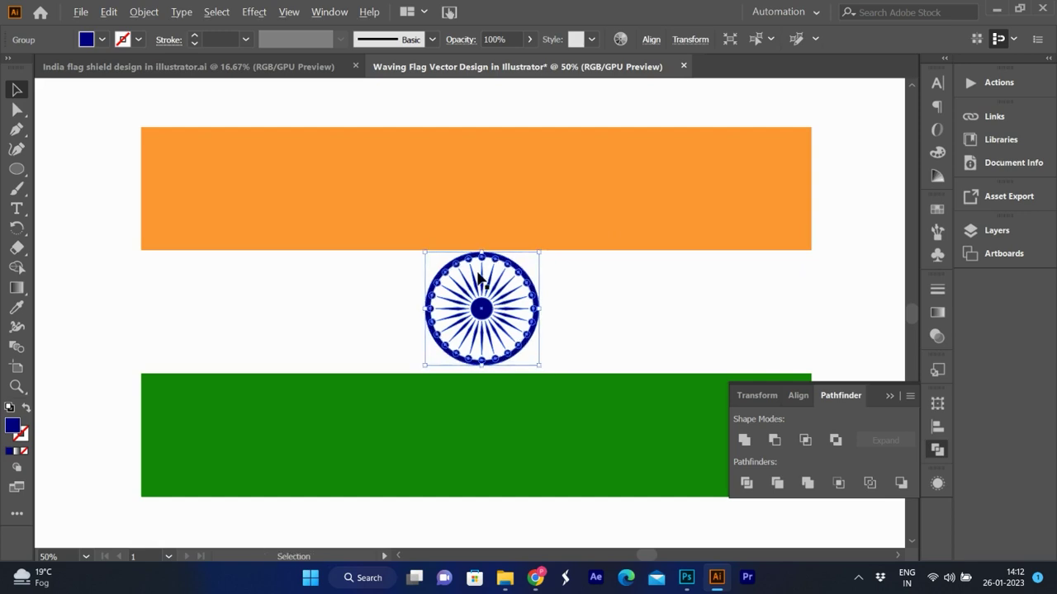
scroll(516, 279, "down", 1)
key("ctrl+shift+a")
left_click_drag(402, 162, 550, 479)
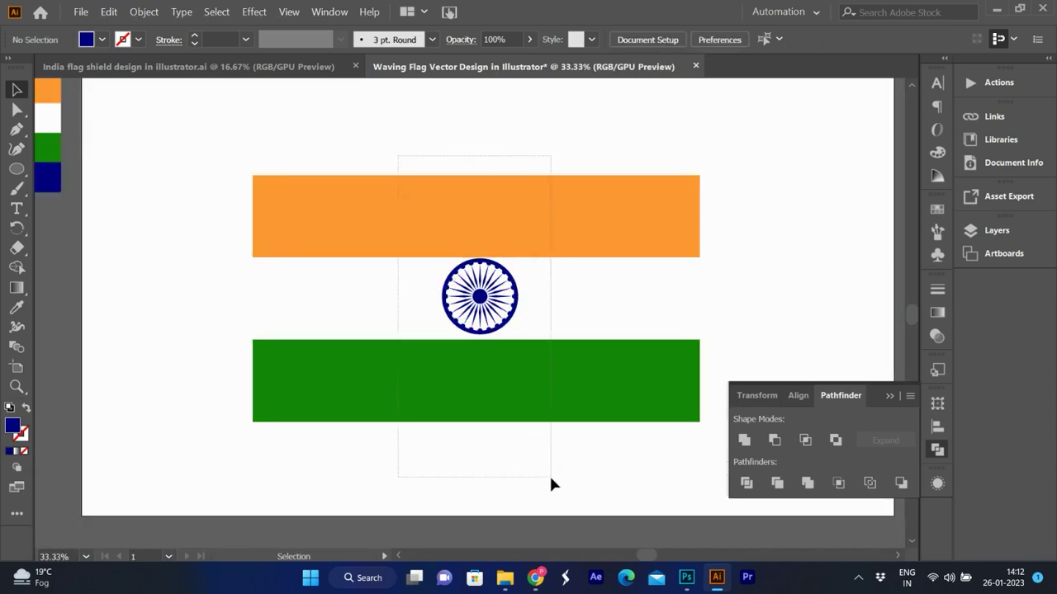
left_click(646, 39)
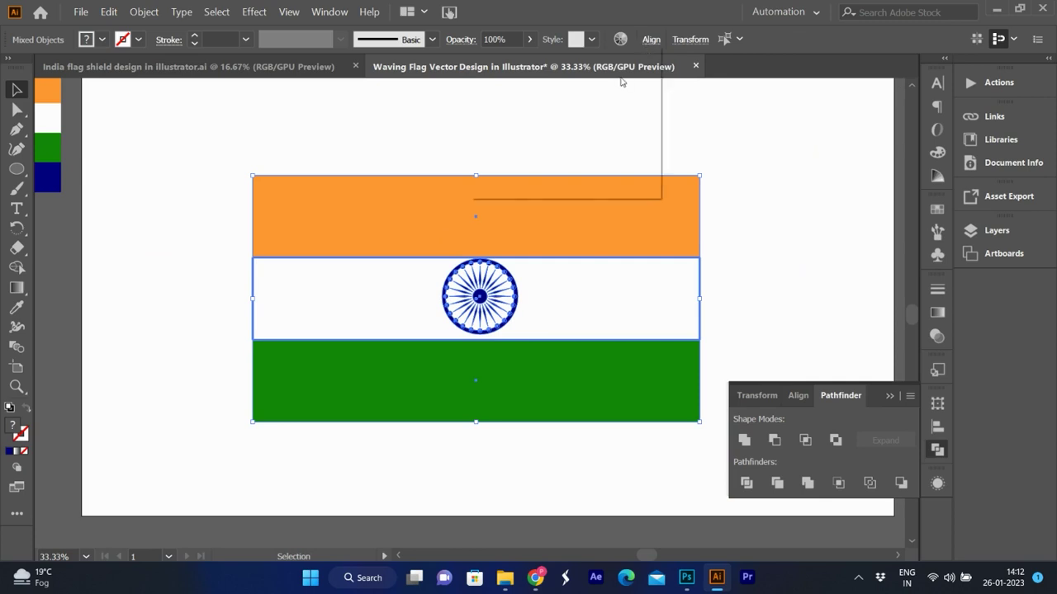
left_click(514, 86)
left_click(618, 87)
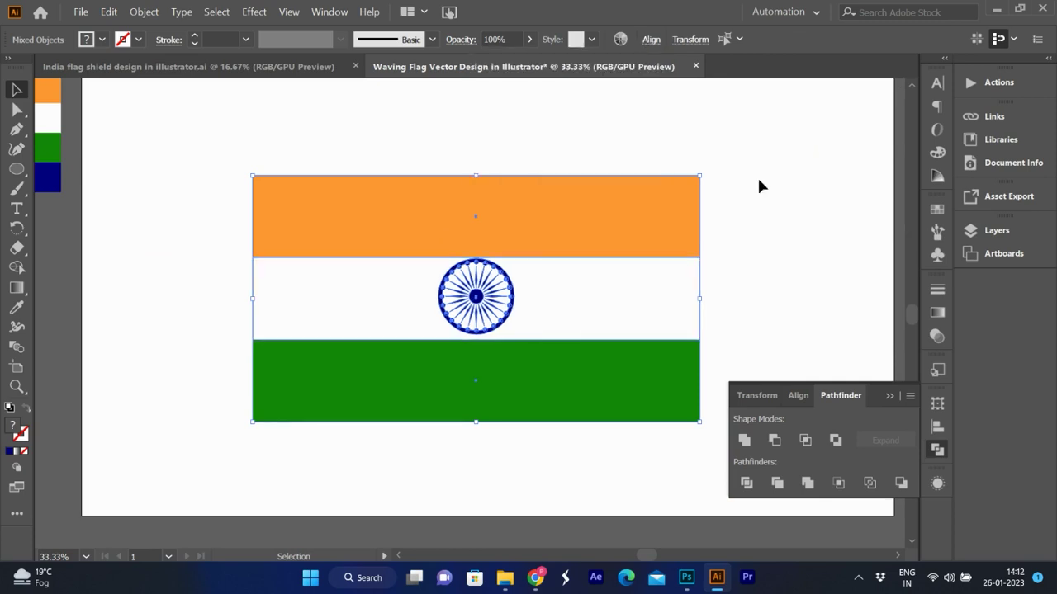
Step: Vertically centre the chakra within the white stripe
left_click(767, 191)
left_click_drag(708, 285, 561, 309)
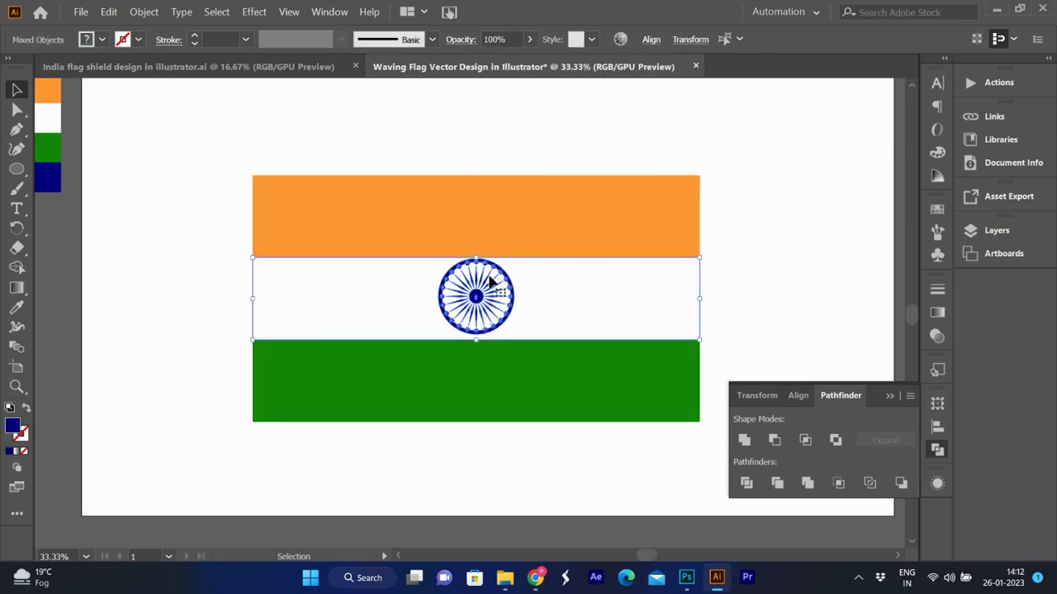
left_click(648, 40)
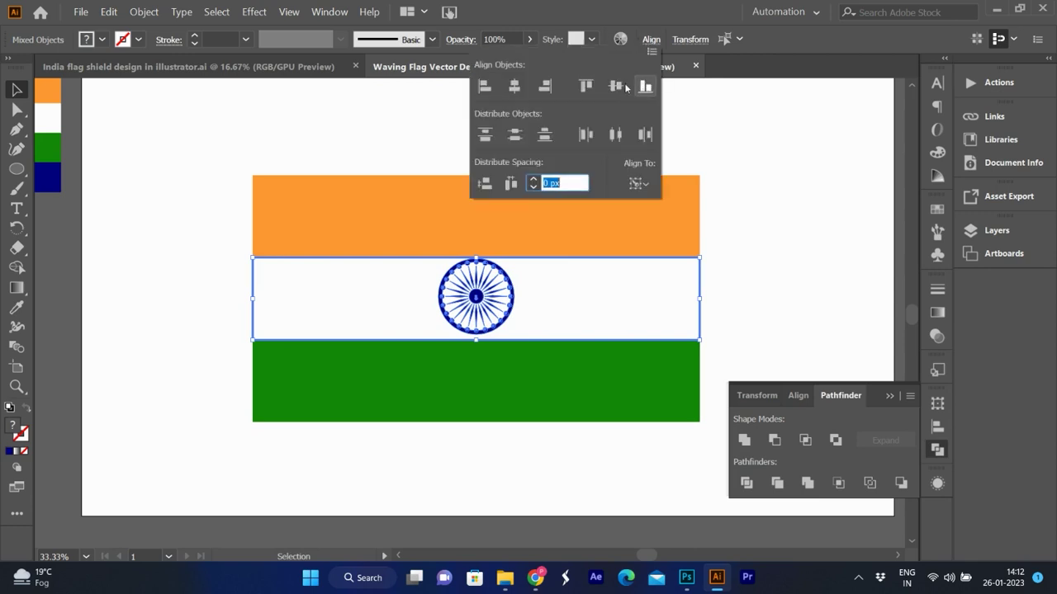
left_click(615, 86)
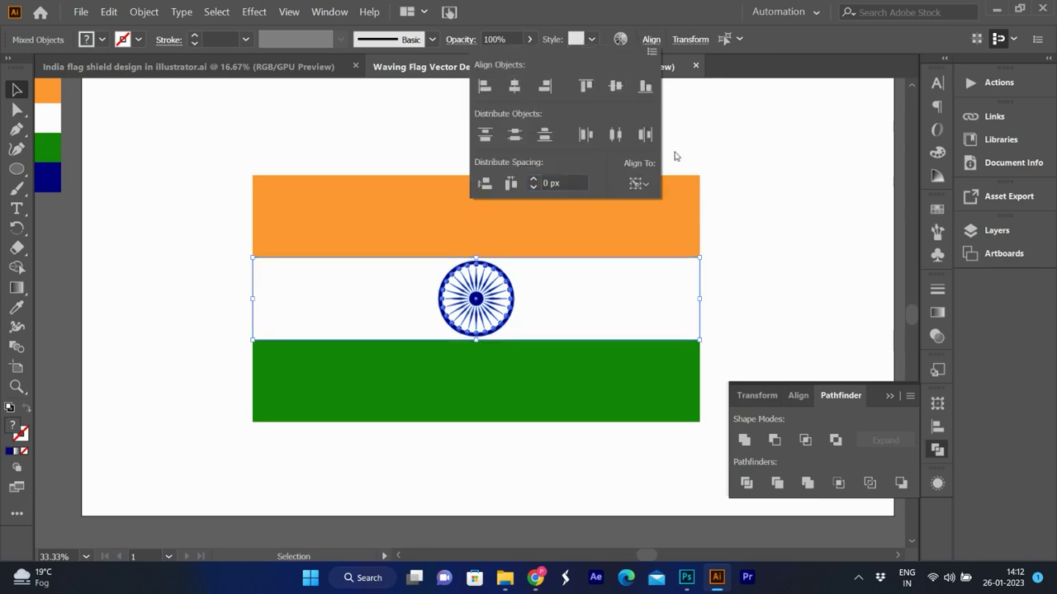
left_click(757, 203)
Step: Move the whole flag up and to the left
left_click_drag(363, 129, 542, 485)
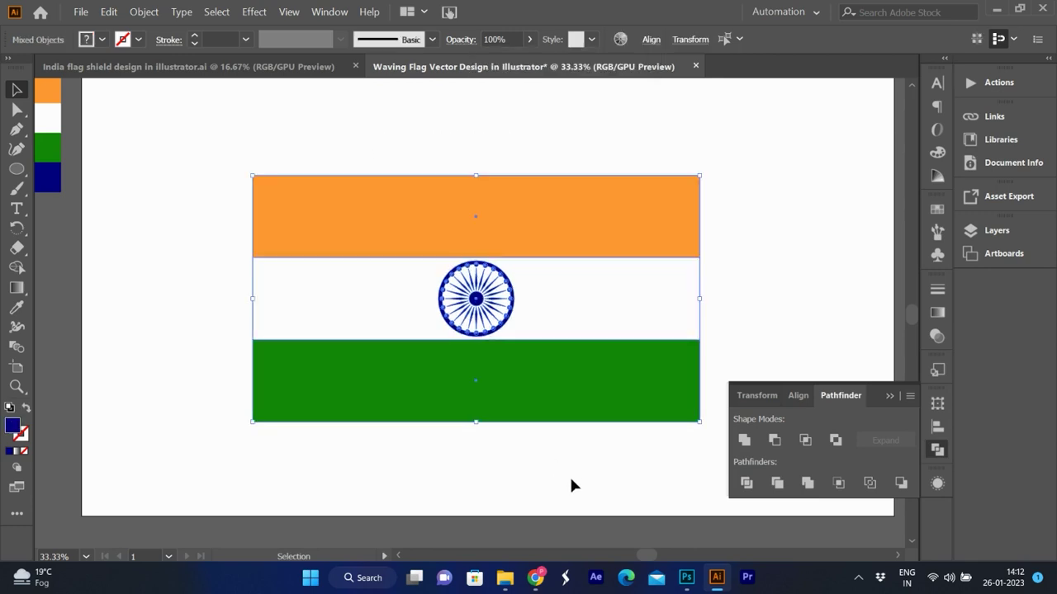
mouse_move(541, 360)
left_mouse_down()
mouse_move(444, 287)
mouse_move(140, 363)
left_mouse_up()
key("ctrl+minus")
key("ctrl+minus")
key("ctrl+equal")
Step: Reposition the flag toward the artboard's upper left and put away the alignment panel
key("Delete")
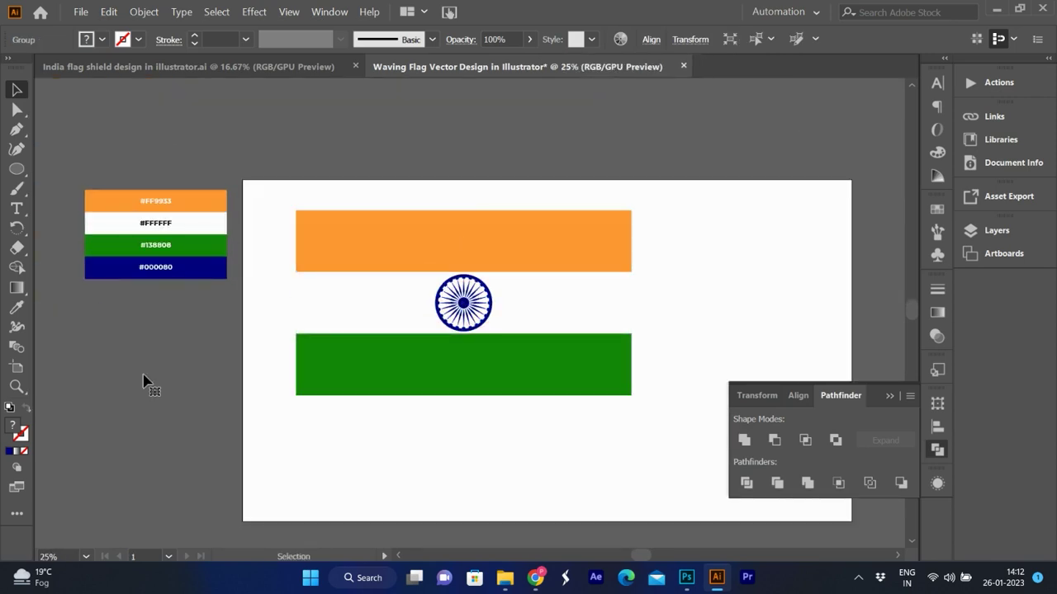
left_click(314, 331)
left_click_drag(541, 380, 505, 363)
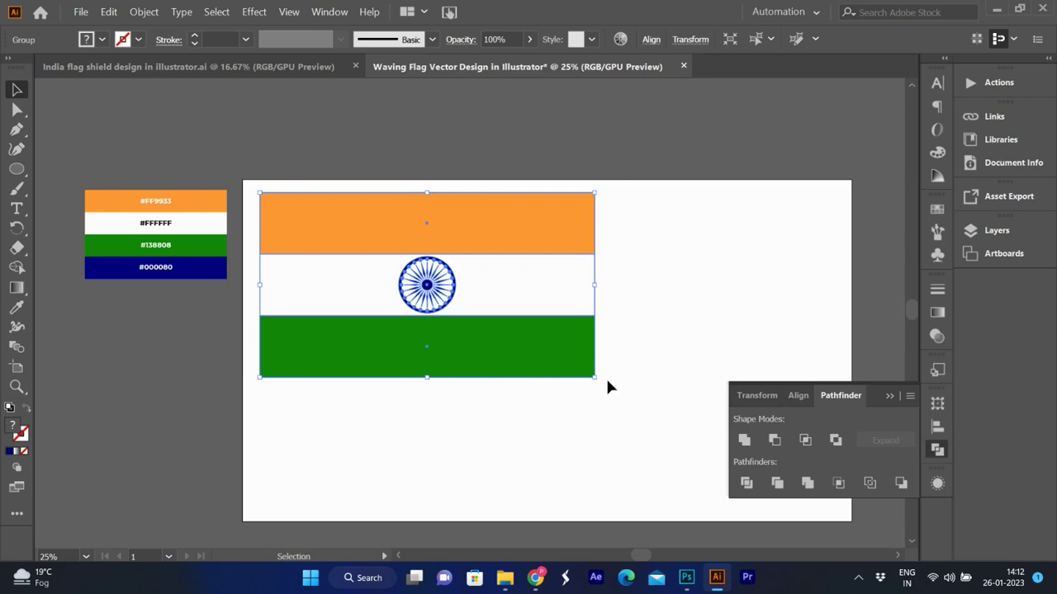
left_click(892, 397)
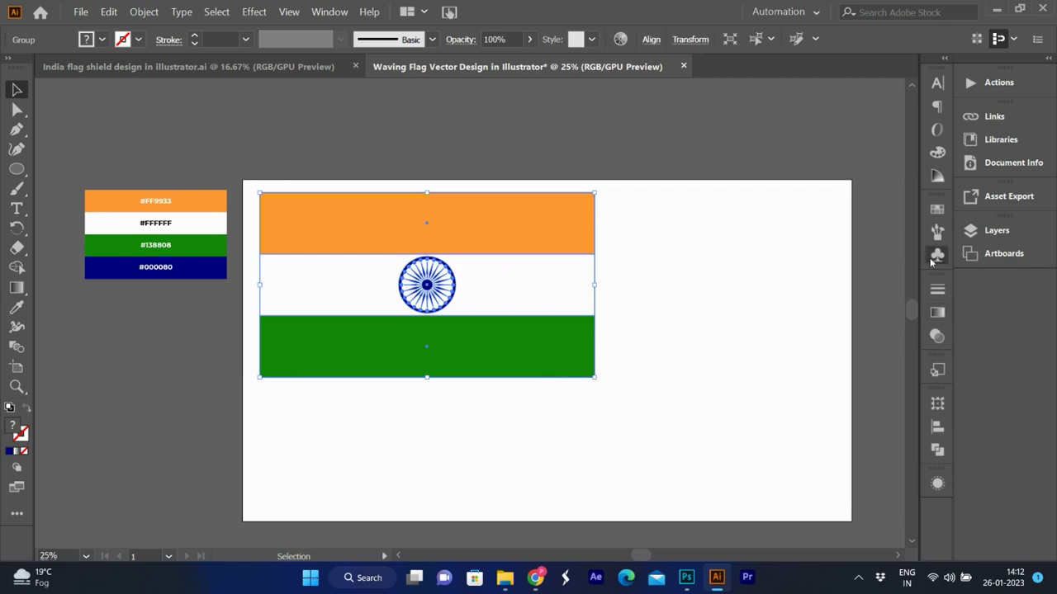
Step: Save the flag as the symbol 'Indian Flag' and move its instance off the artboard to the left
left_click(937, 255)
left_click_drag(594, 300, 853, 385)
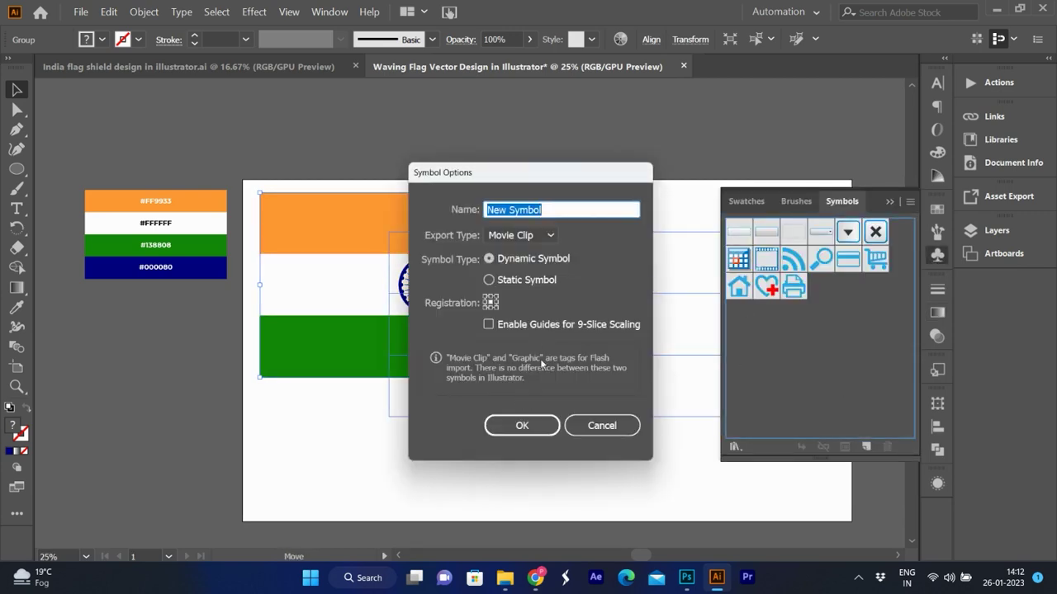
type("India")
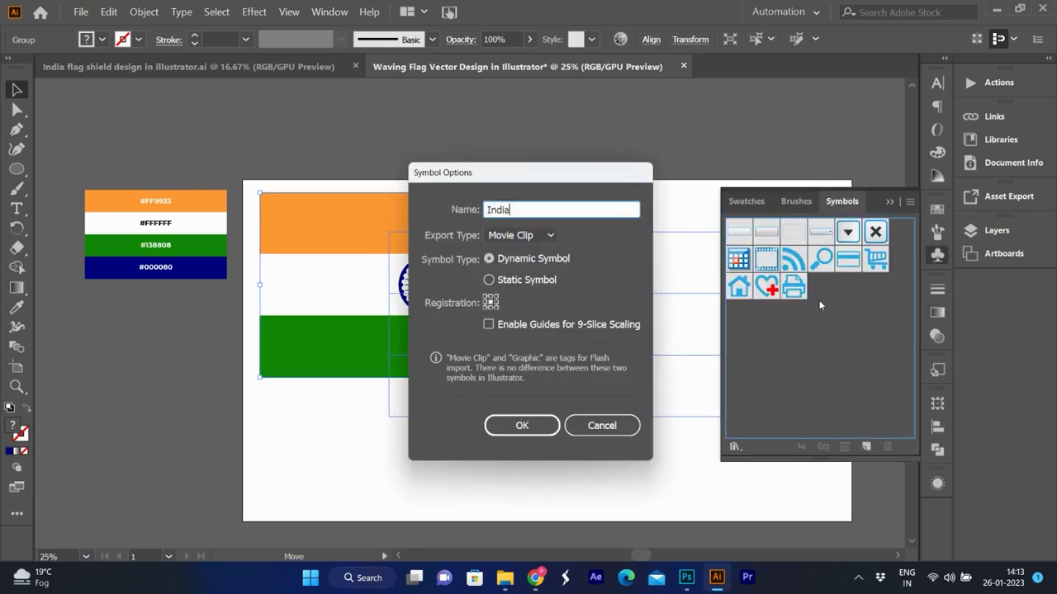
type("n Flag")
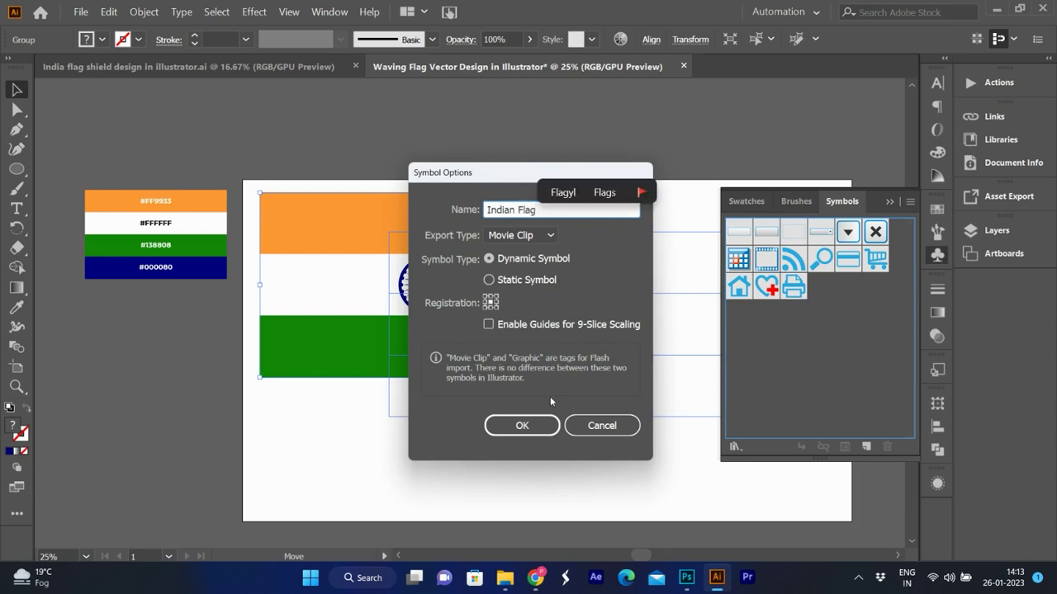
left_click(540, 421)
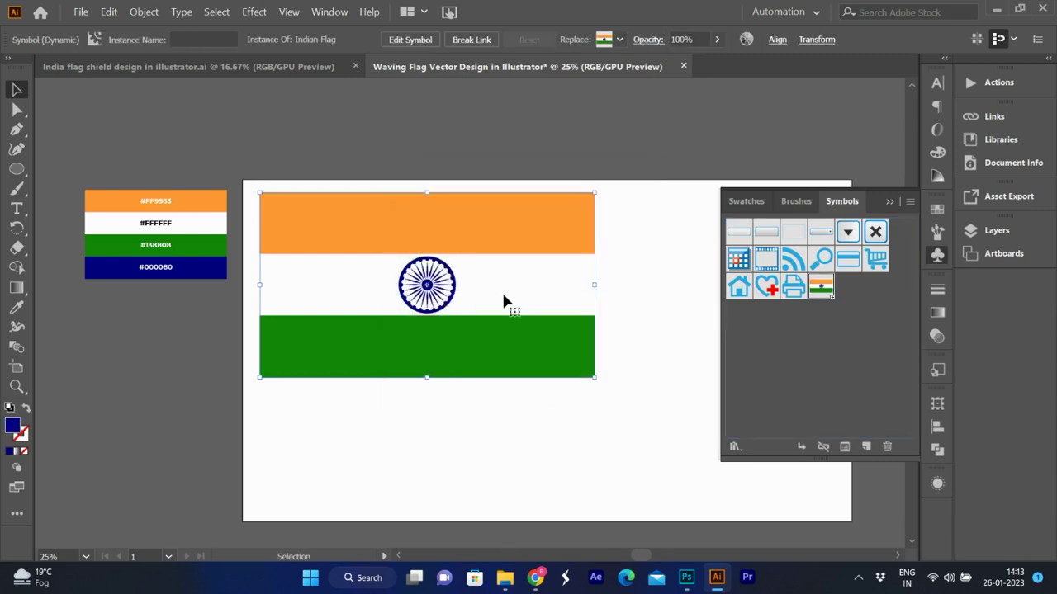
left_click_drag(525, 291, 146, 398)
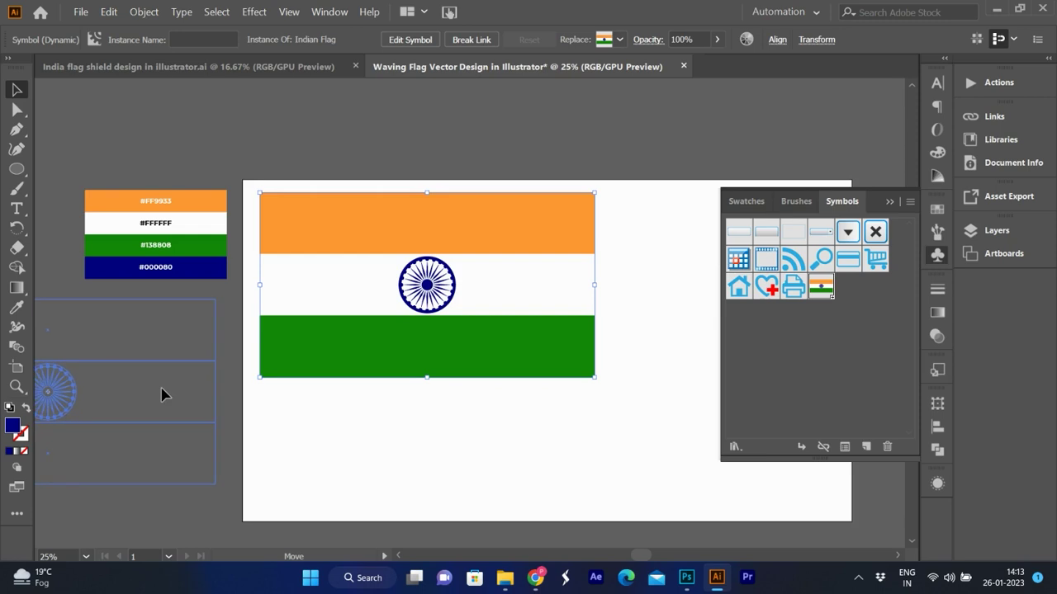
left_click(415, 308)
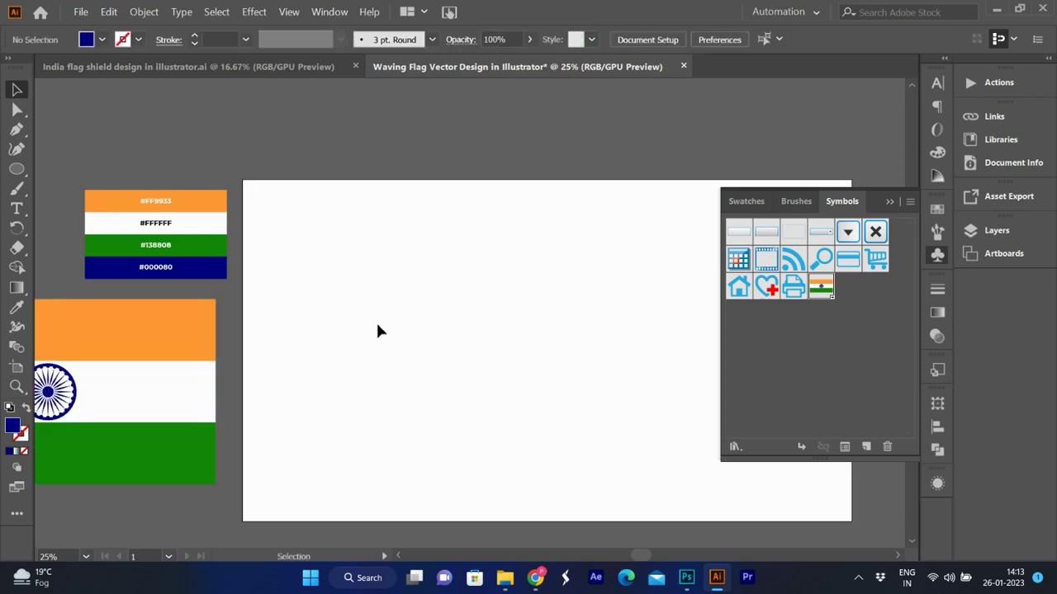
Step: Draw a horizontal navy line across the artboard with a 4 pt stroke
left_click(16, 169)
left_click(107, 248)
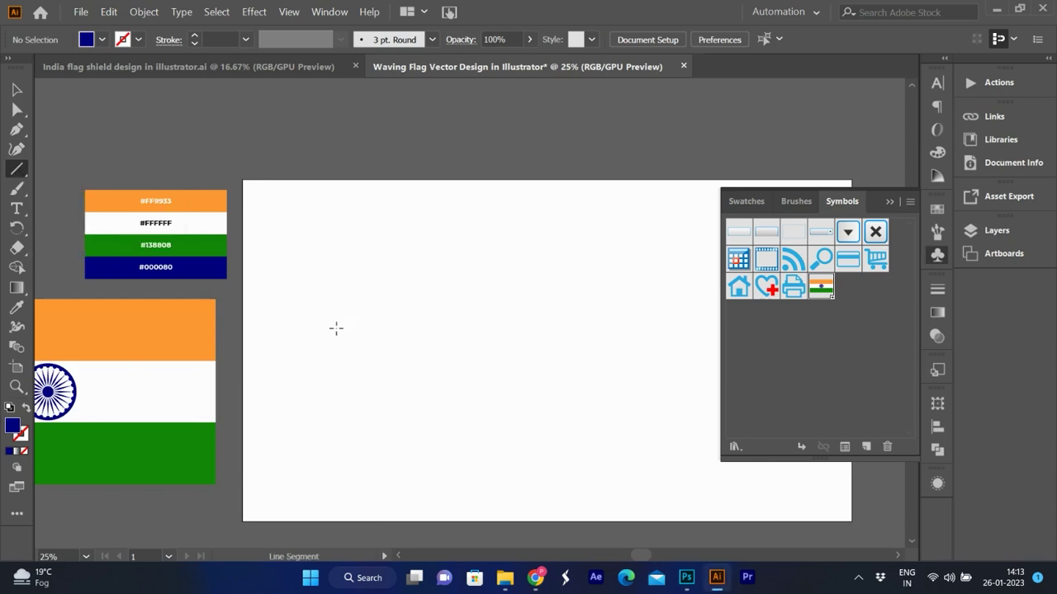
left_click(335, 329)
left_click(566, 334)
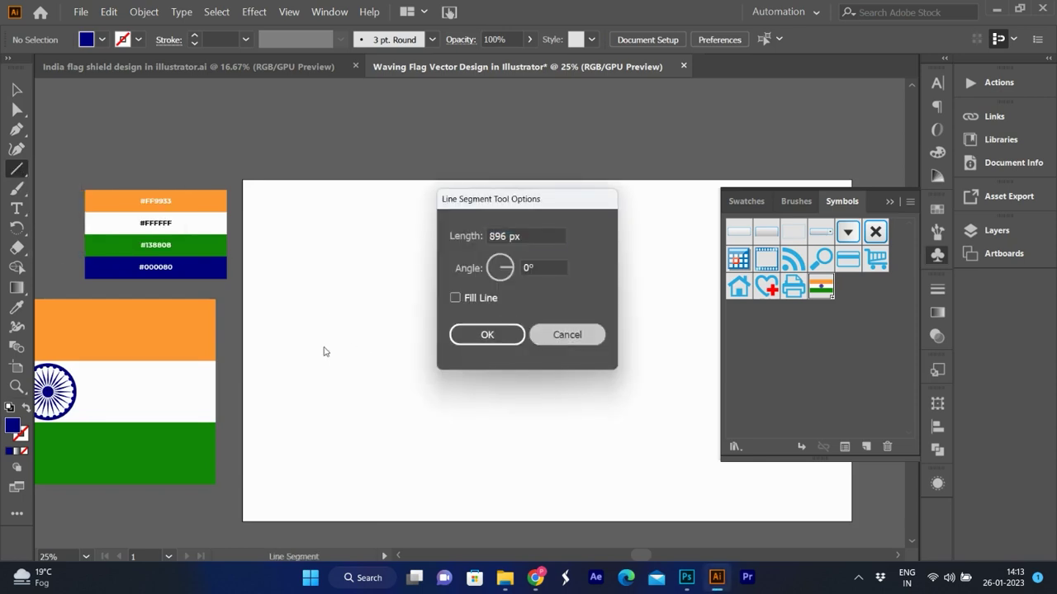
mouse_move(344, 336)
left_mouse_down()
mouse_move(639, 336)
mouse_move(643, 350)
left_mouse_up()
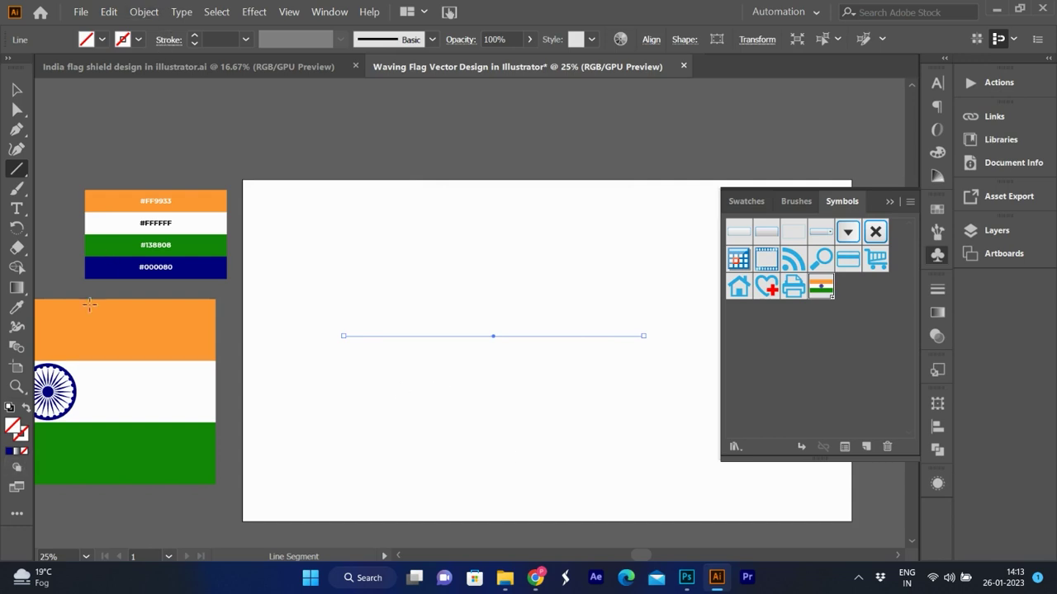
left_click(8, 452)
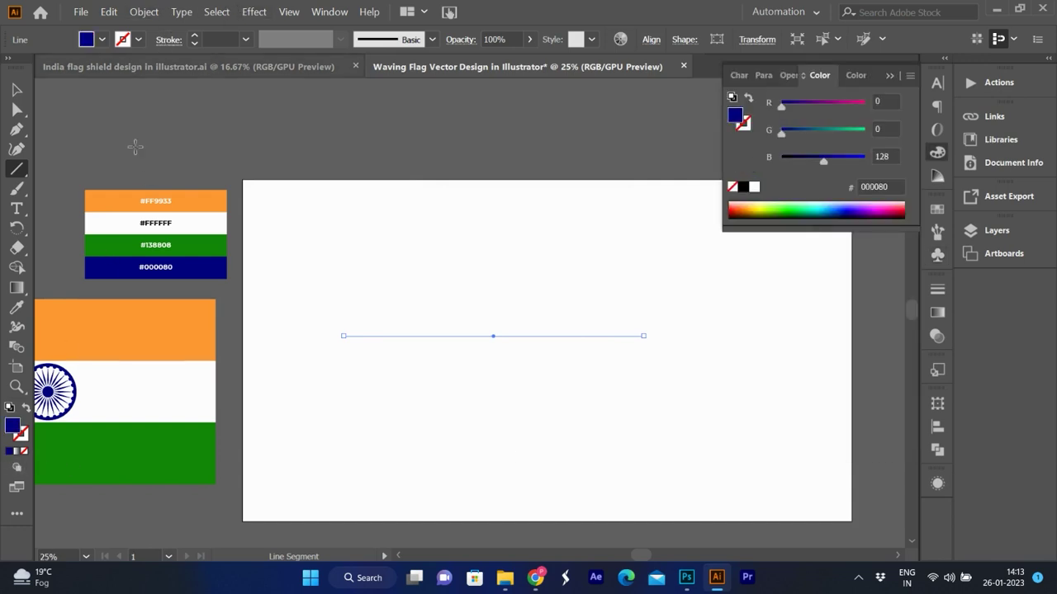
left_click(24, 410)
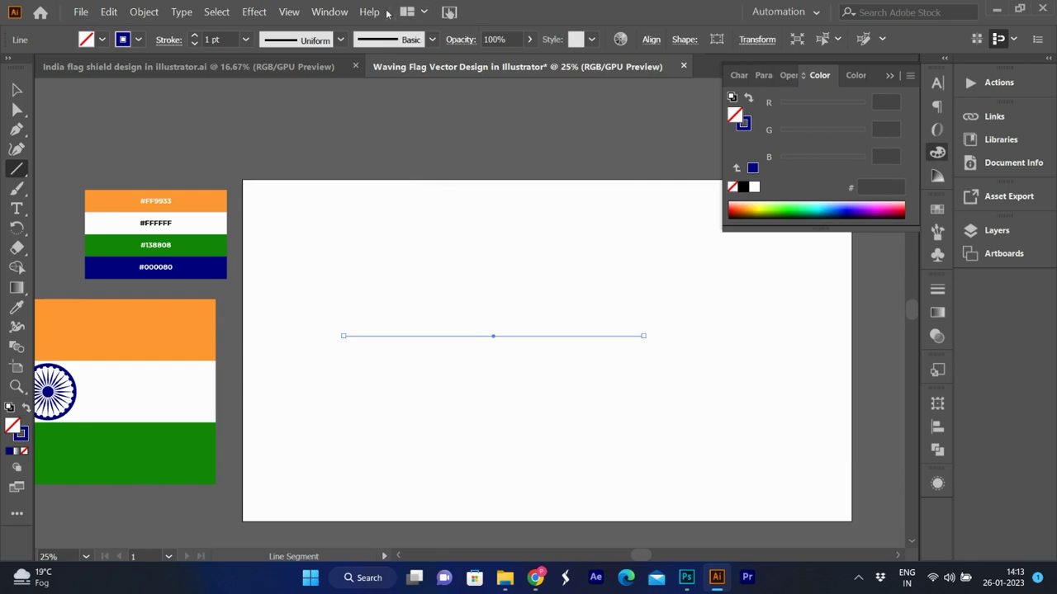
left_click(195, 35)
left_click(195, 36)
left_click(195, 36)
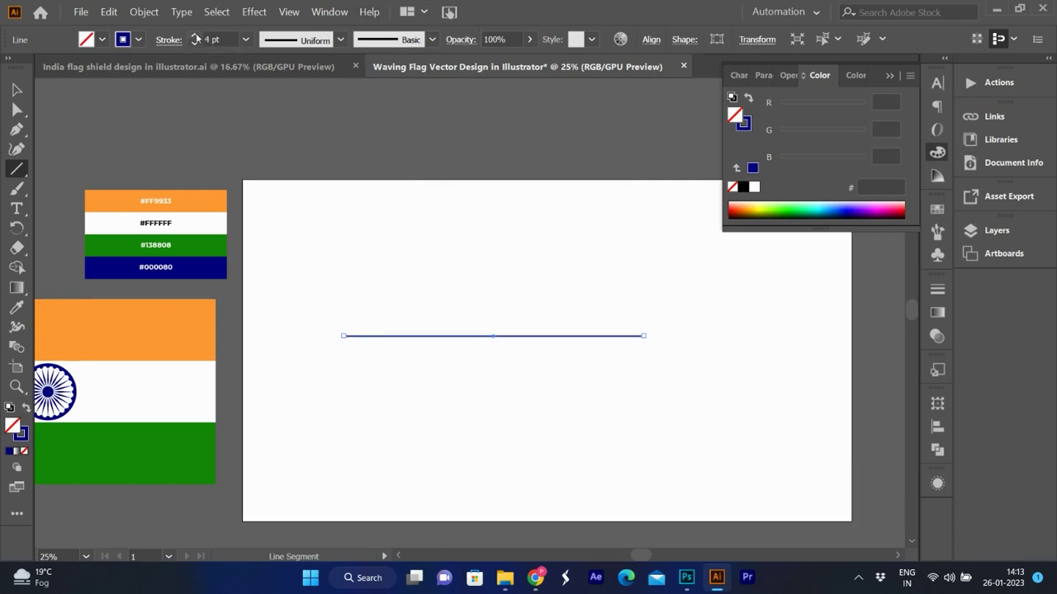
left_click(16, 89)
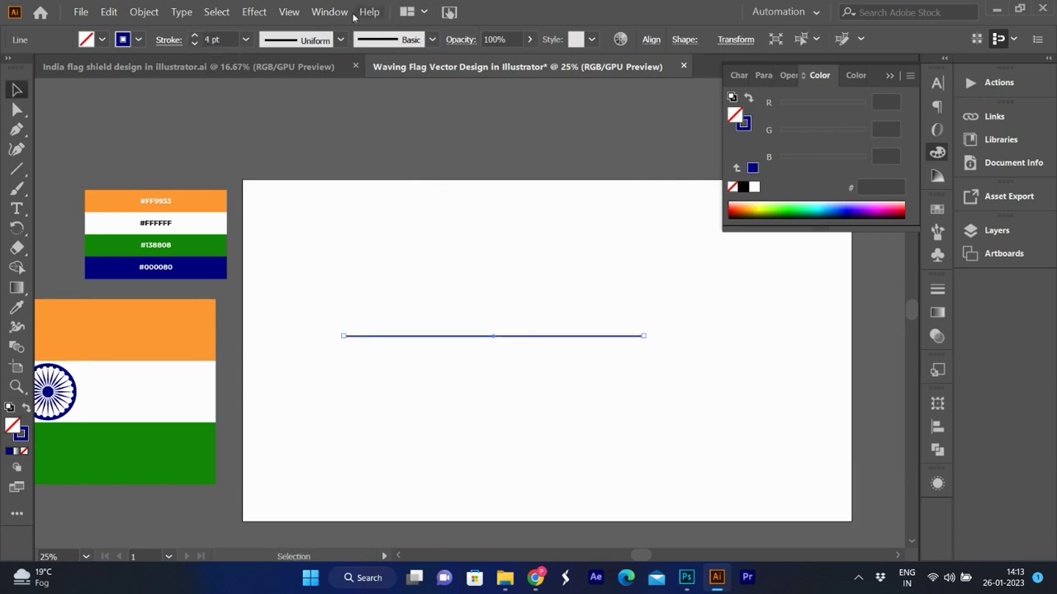
Step: Apply a smooth Zig Zag effect of size 30 px with 4 ridges to the line
left_click(256, 12)
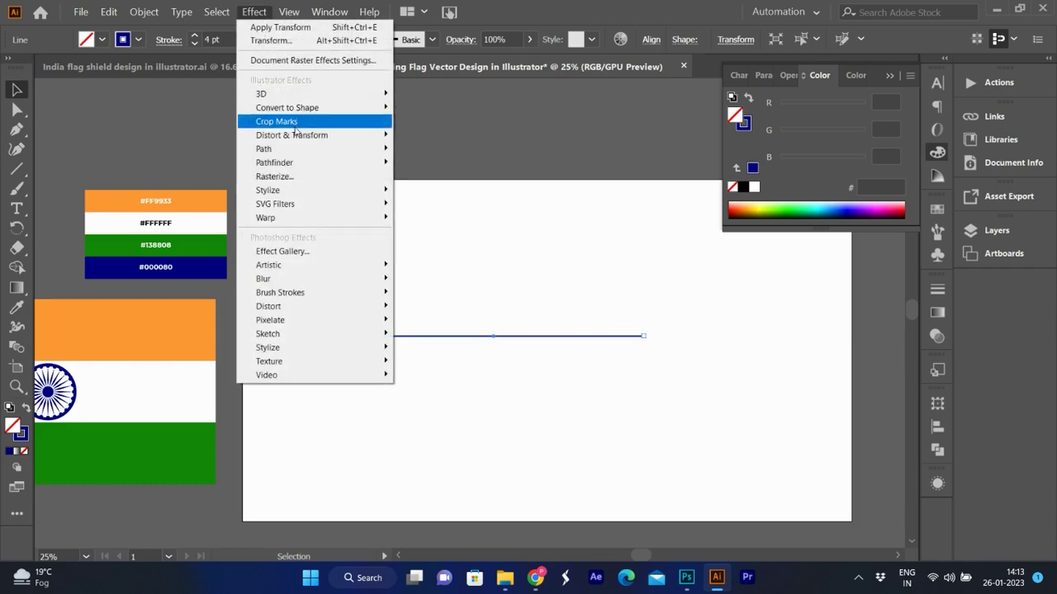
mouse_move(292, 136)
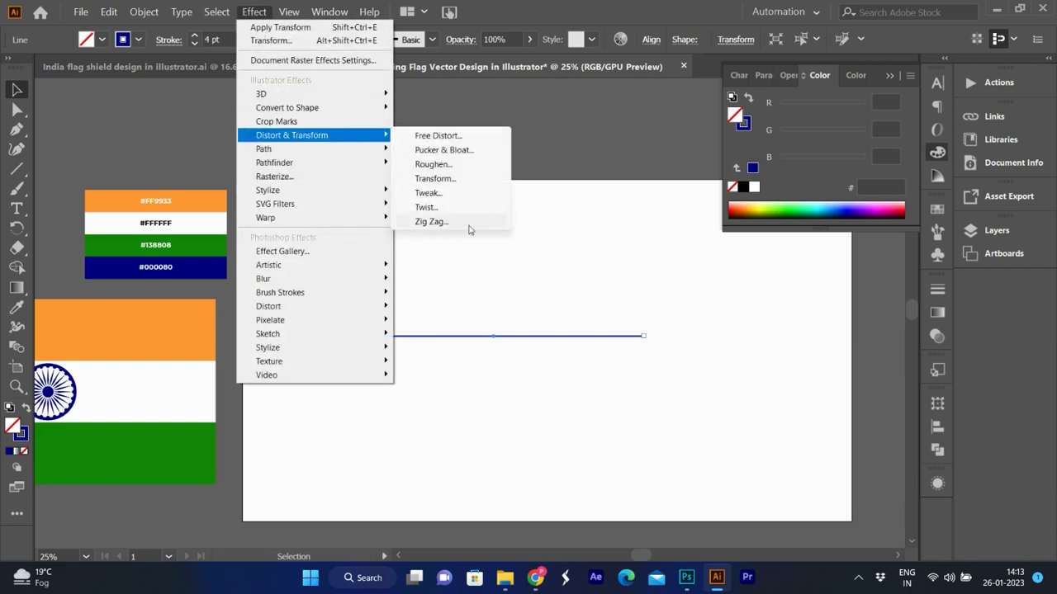
left_click(473, 223)
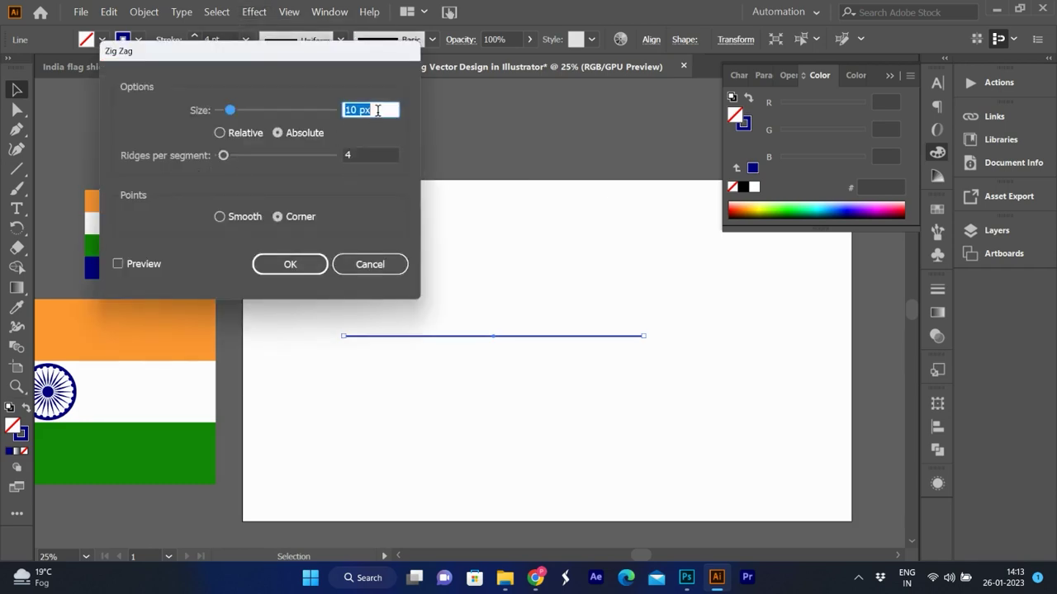
type("30")
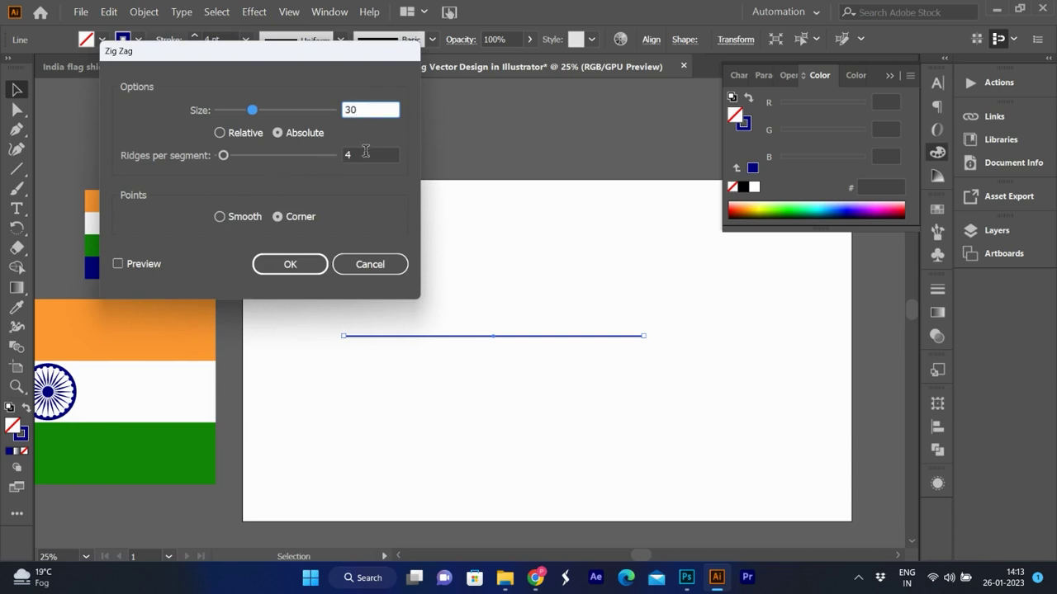
left_click(359, 156)
left_click(118, 264)
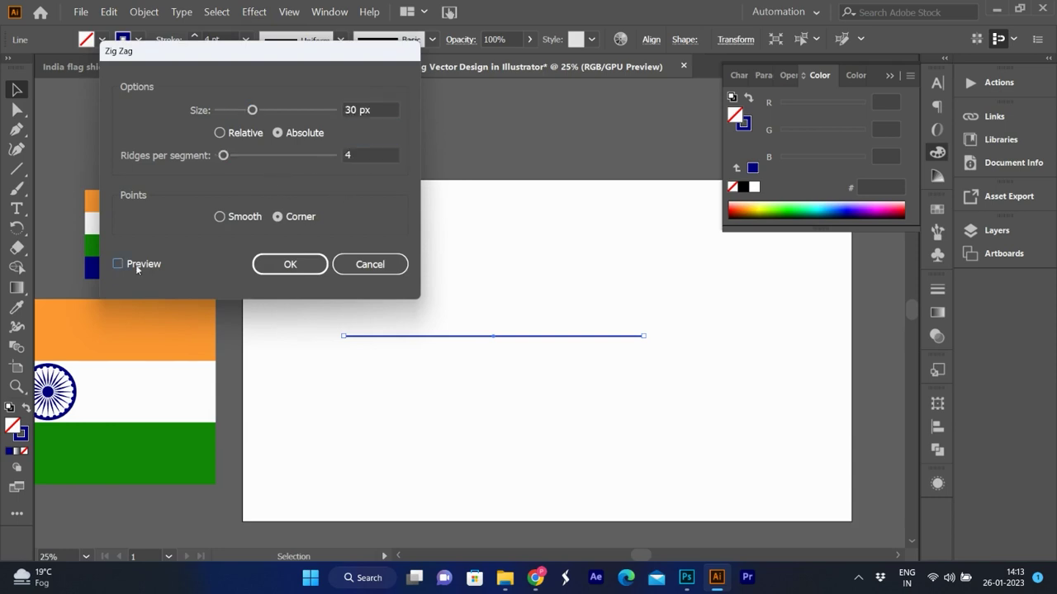
left_click(239, 219)
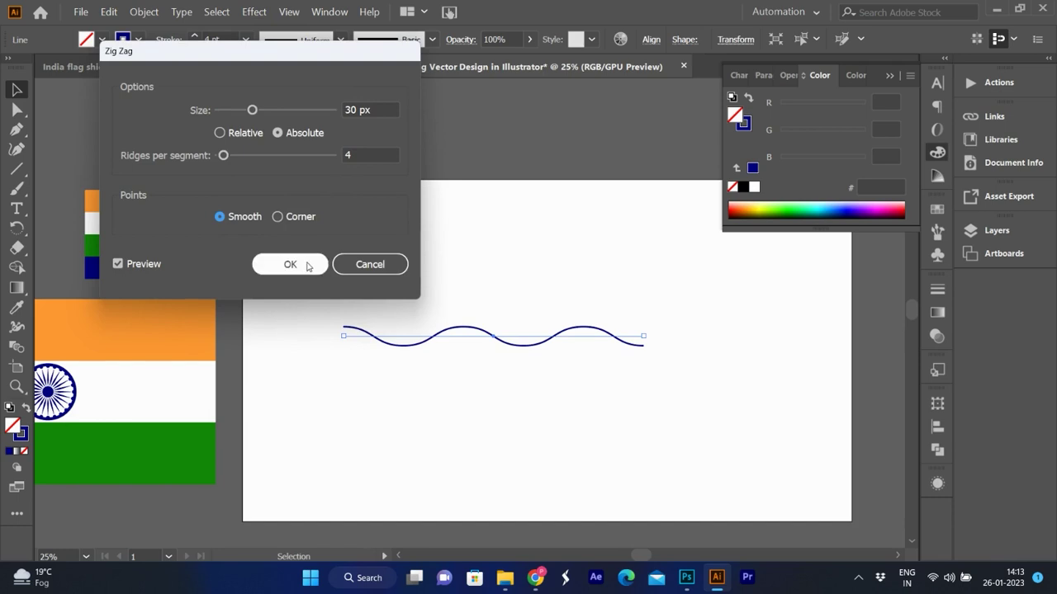
left_click(308, 266)
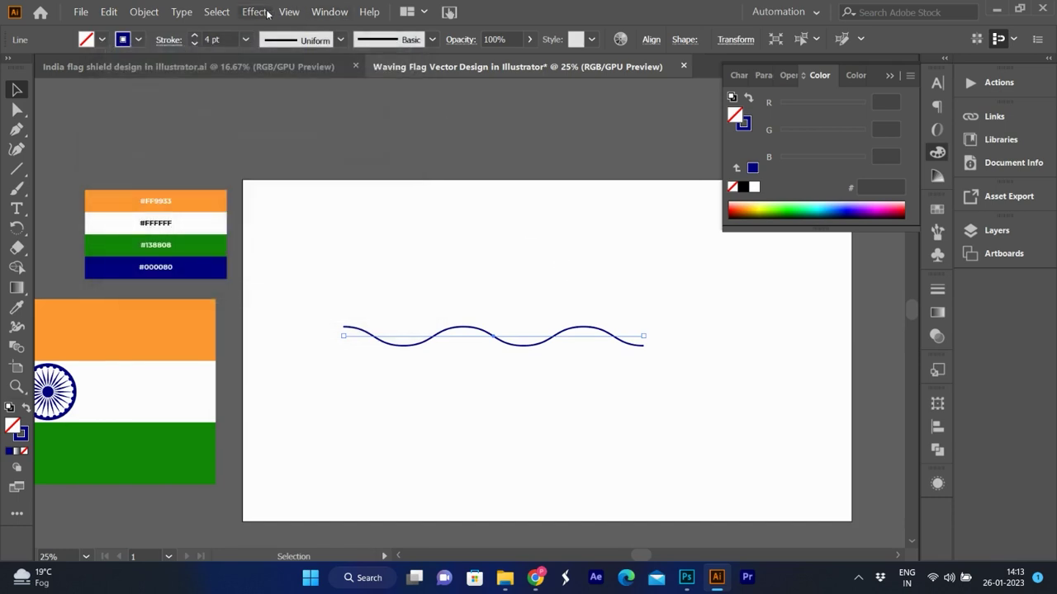
Step: Apply 3D Extrude & Bevel to the wave with Top position and 360 pt extrude depth
left_click(267, 13)
mouse_move(314, 94)
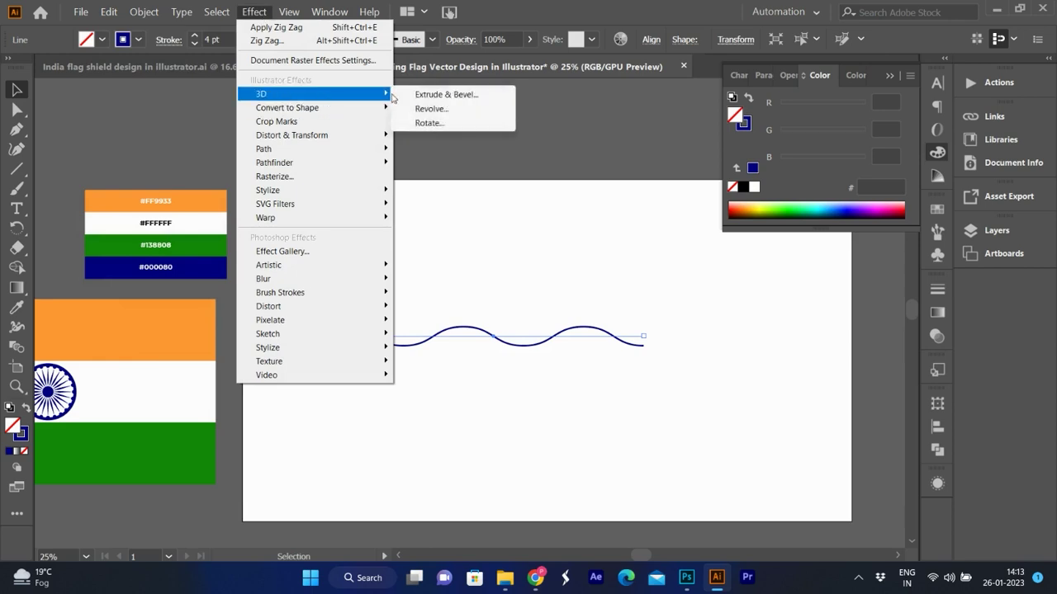
left_click(446, 94)
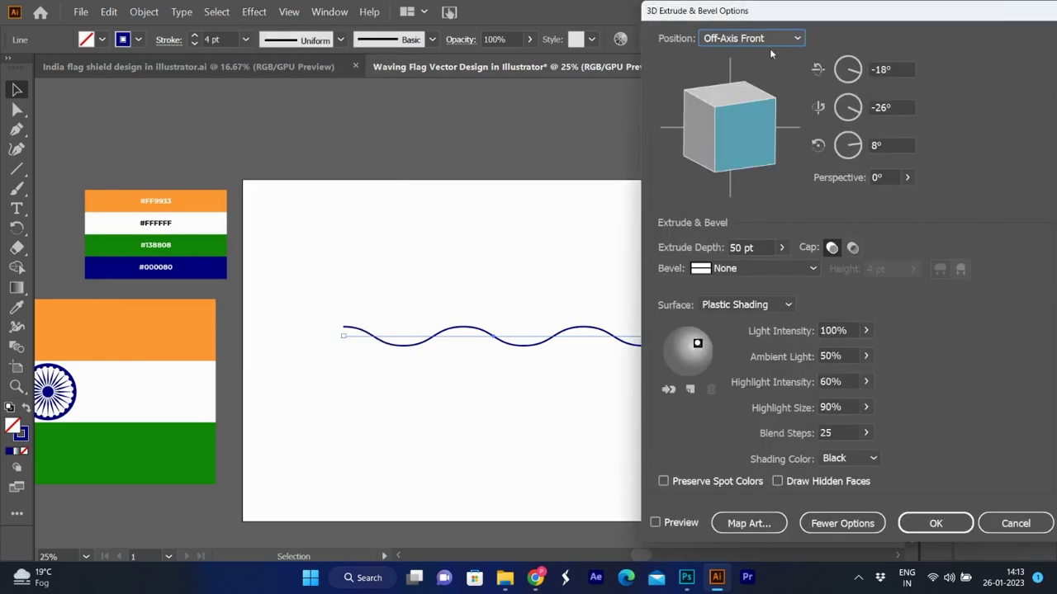
left_click(668, 525)
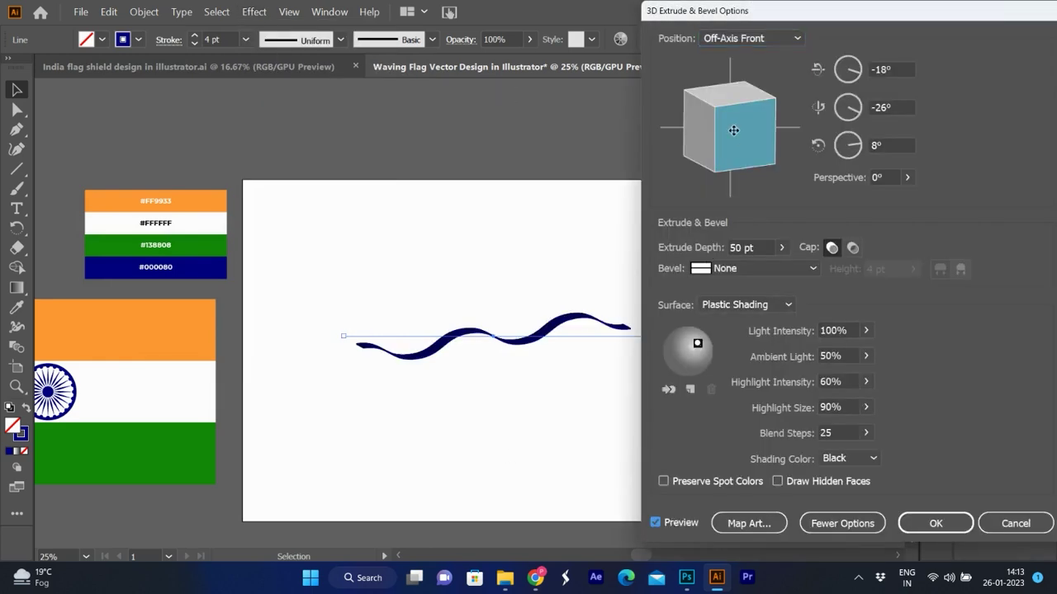
left_click(733, 38)
left_click(732, 151)
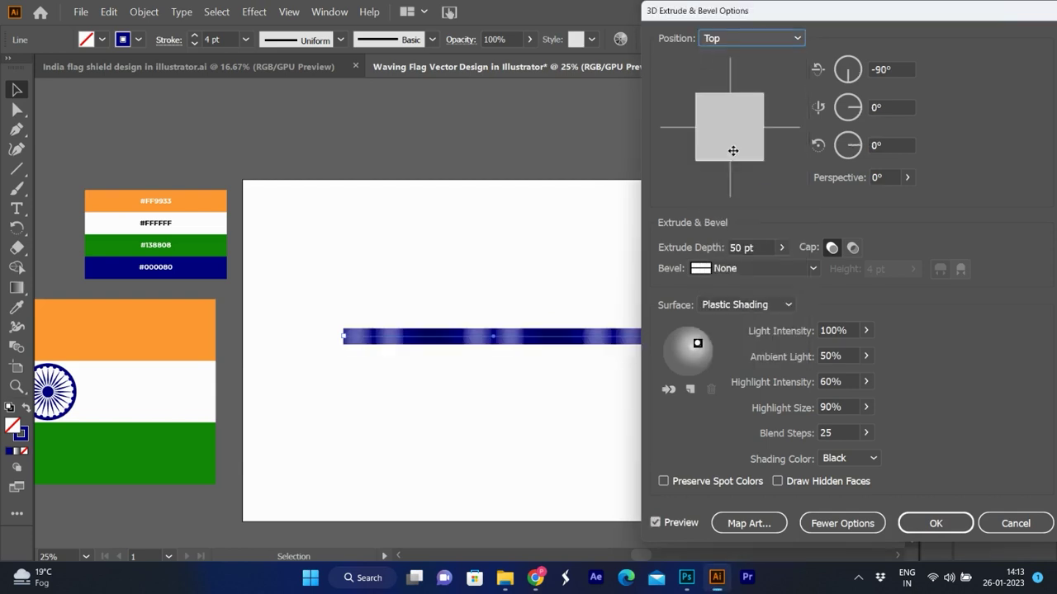
left_click(762, 248)
type("36")
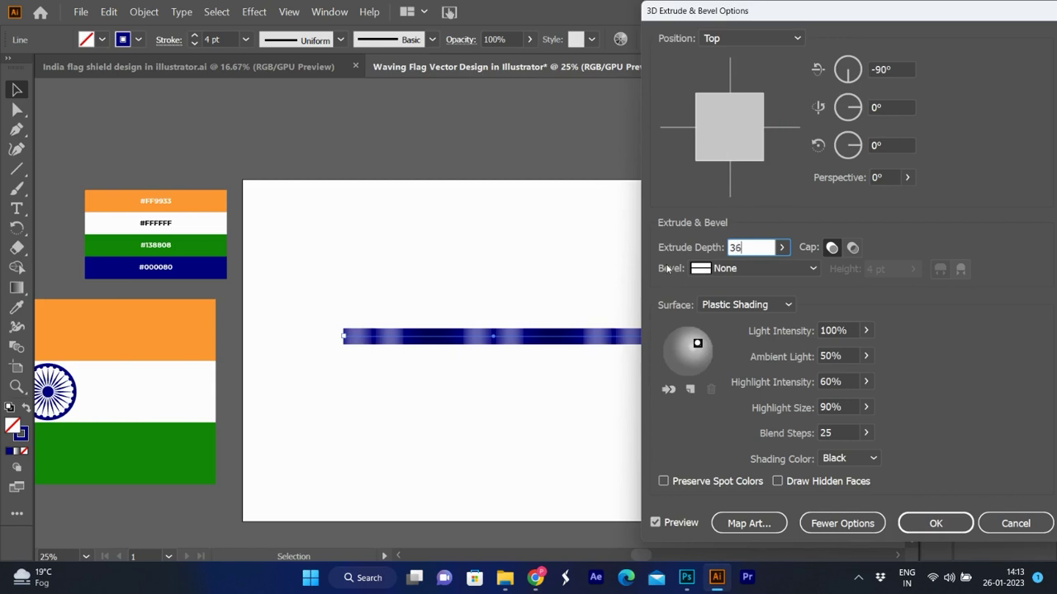
type("0")
left_click(892, 178)
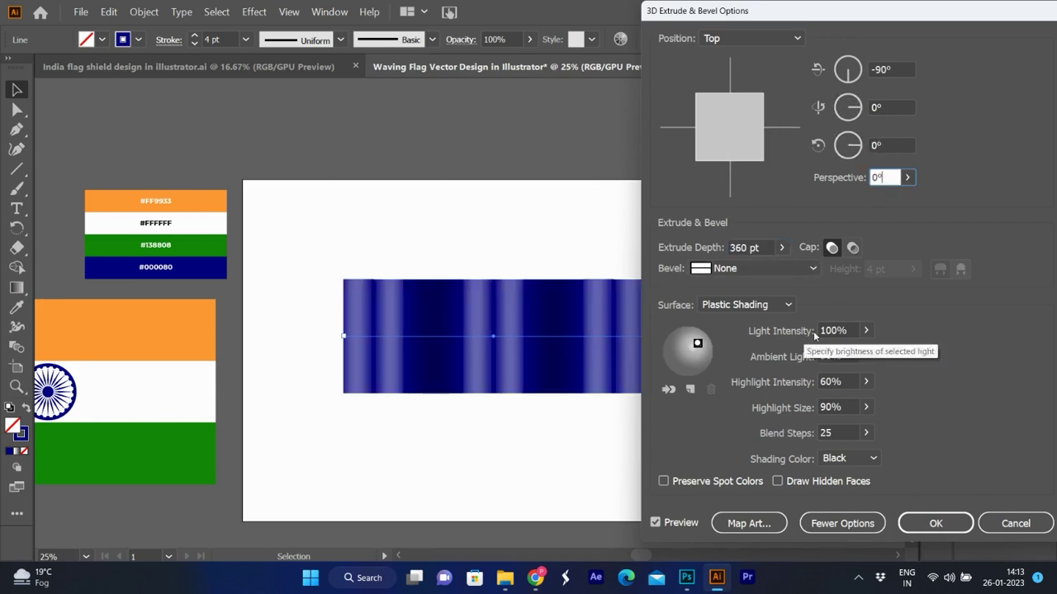
left_click_drag(840, 17, 900, 16)
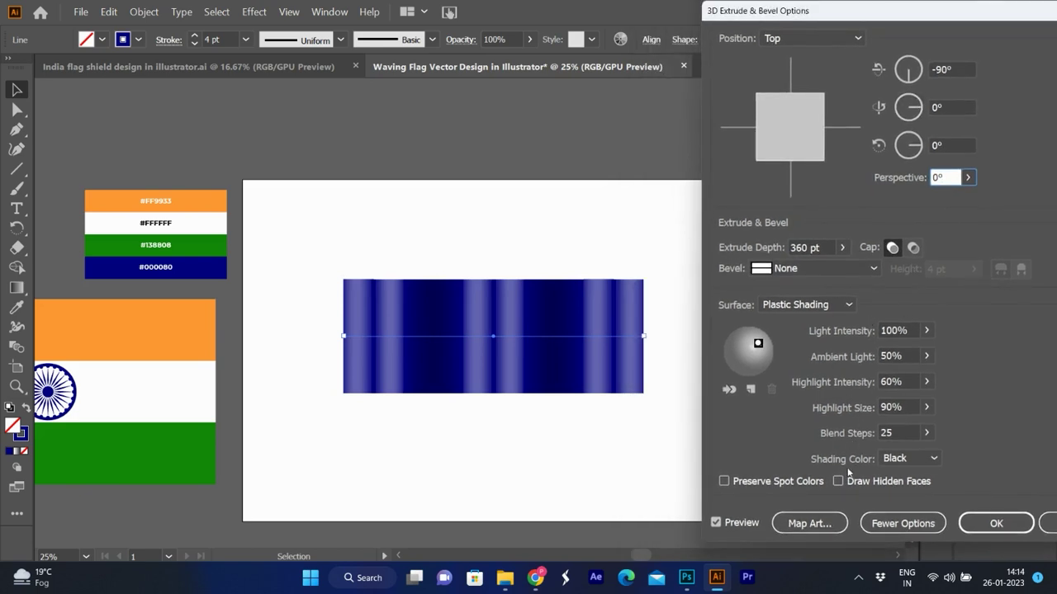
Step: In Map Art, go to surface 5 of 7, the band's front face
left_click(797, 523)
left_click(795, 41)
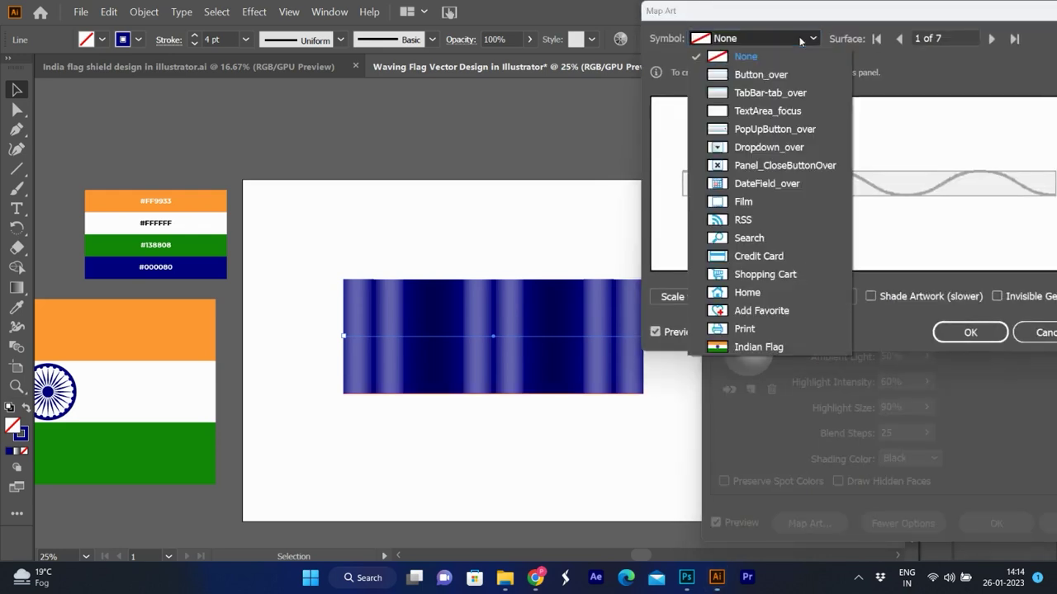
left_click(934, 31)
left_click(990, 38)
left_click(991, 39)
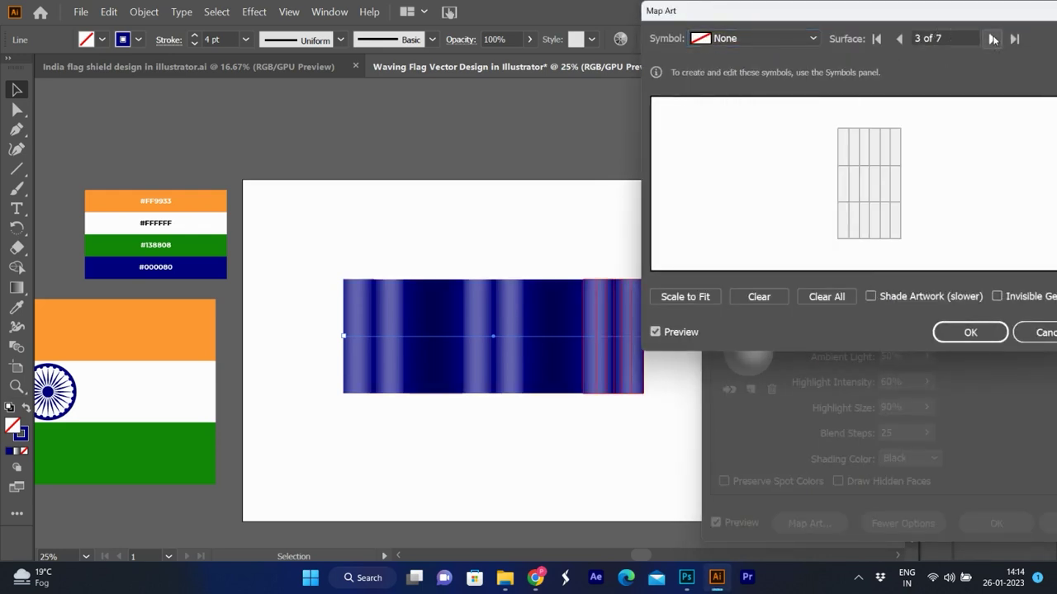
left_click(990, 39)
left_click(992, 39)
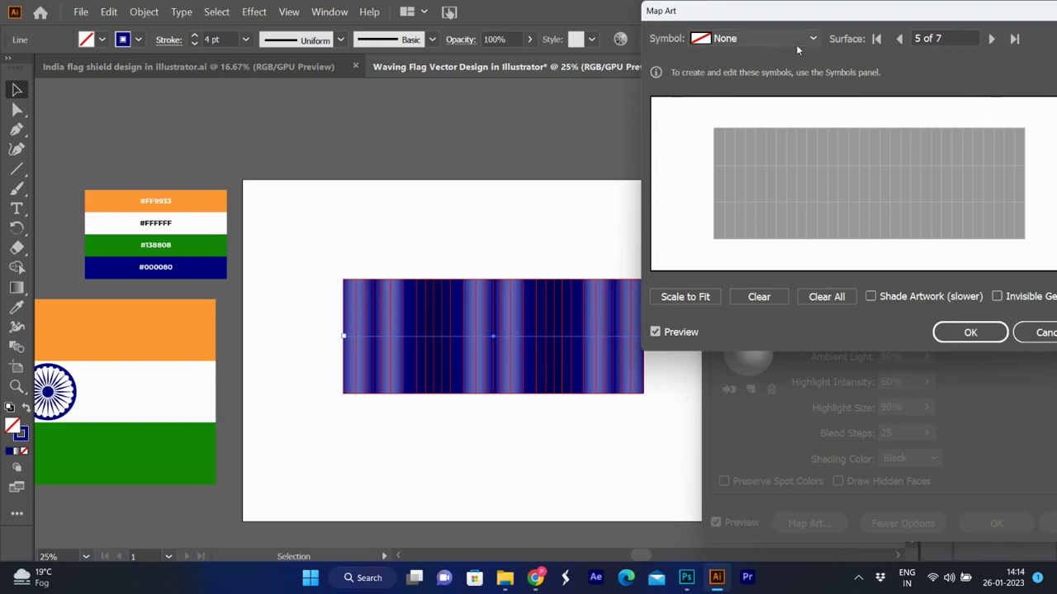
Step: Map the Indian Flag symbol with Scale to Fit, Shade Artwork and Invisible Geometry
left_click(755, 39)
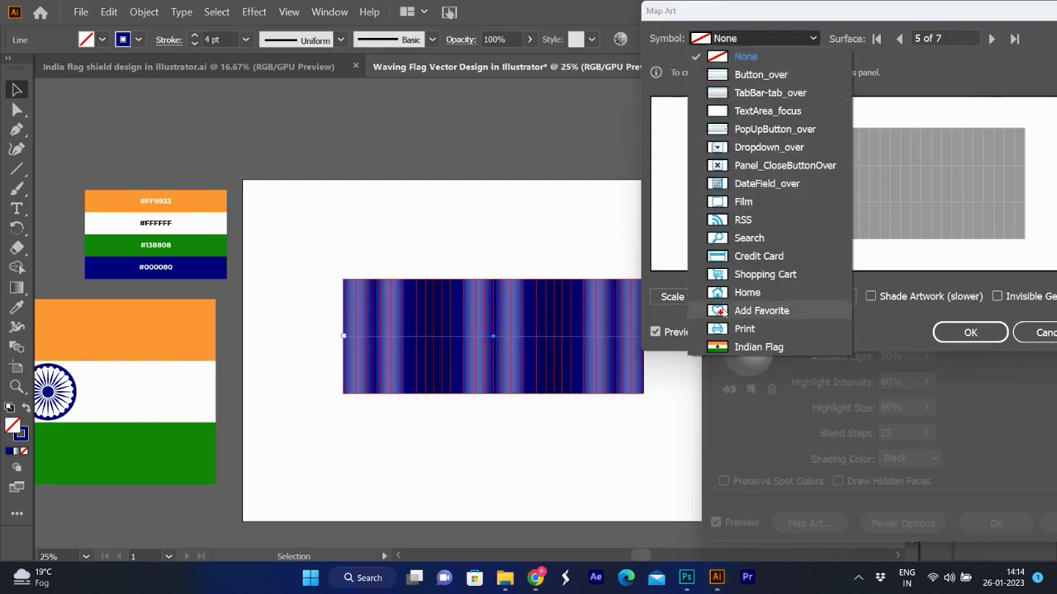
left_click(735, 347)
left_click(694, 297)
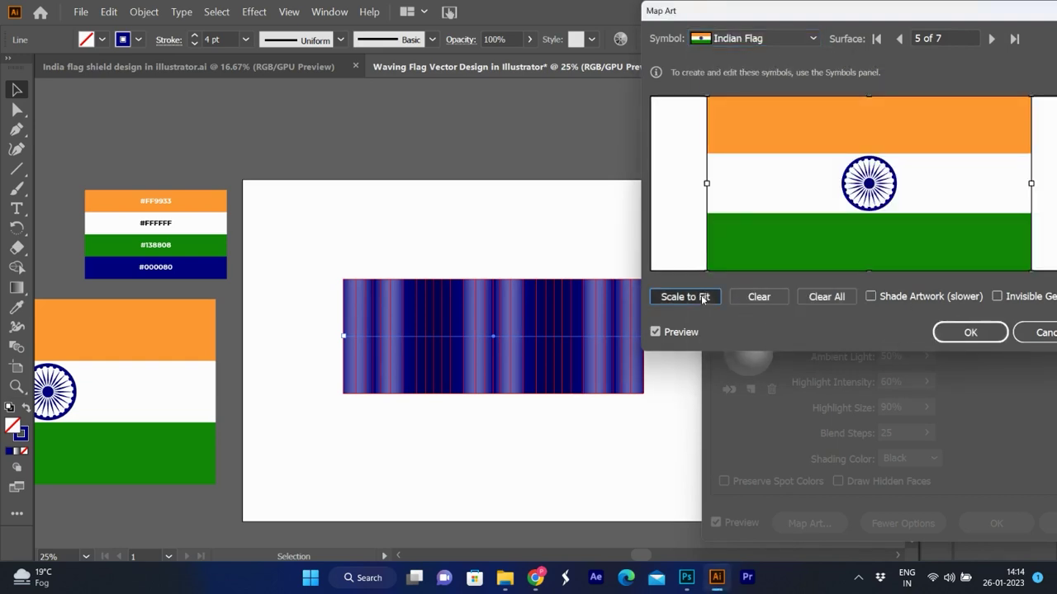
left_click(958, 296)
left_click(996, 297)
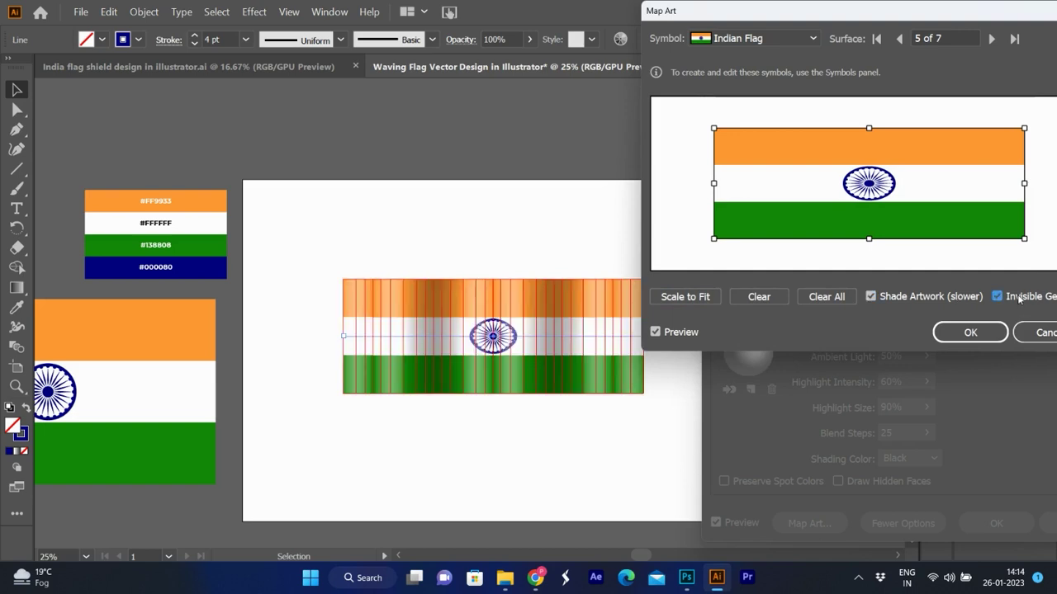
left_click(970, 332)
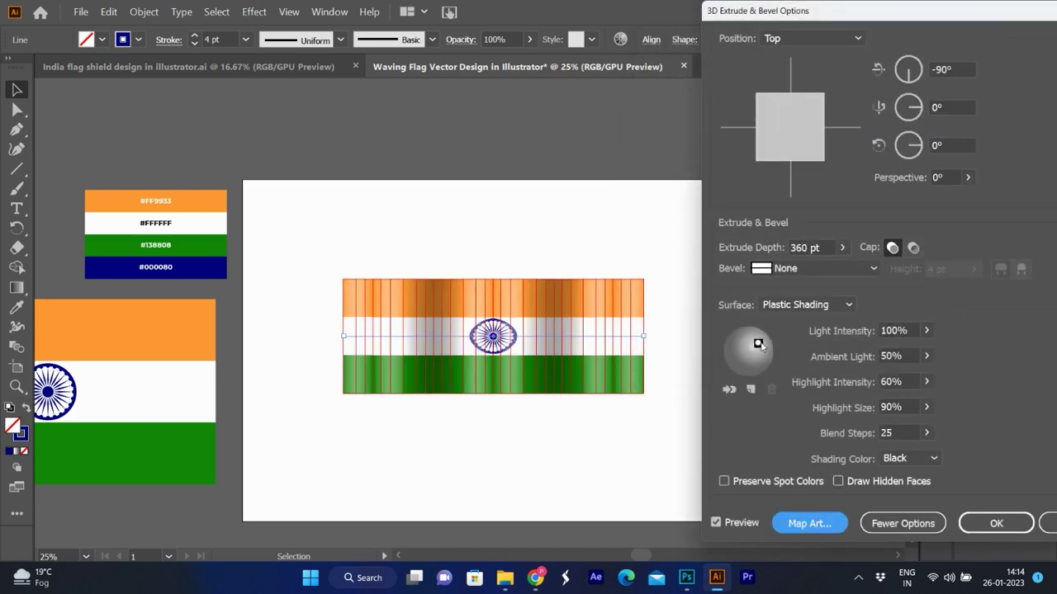
Step: Set the 3D blend steps to 50
left_click_drag(907, 432, 834, 435)
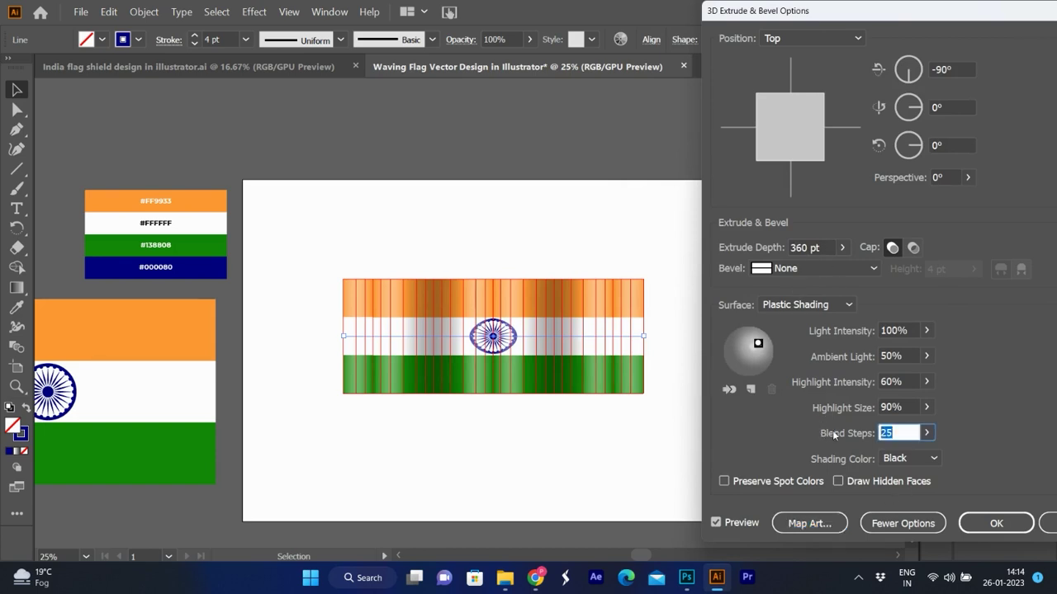
type("50")
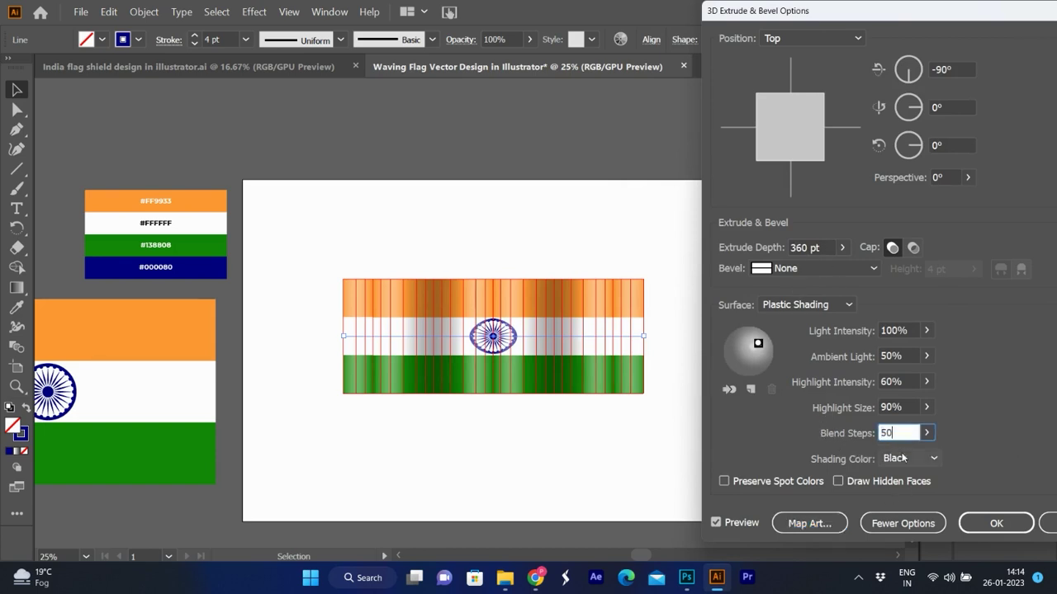
left_click(910, 330)
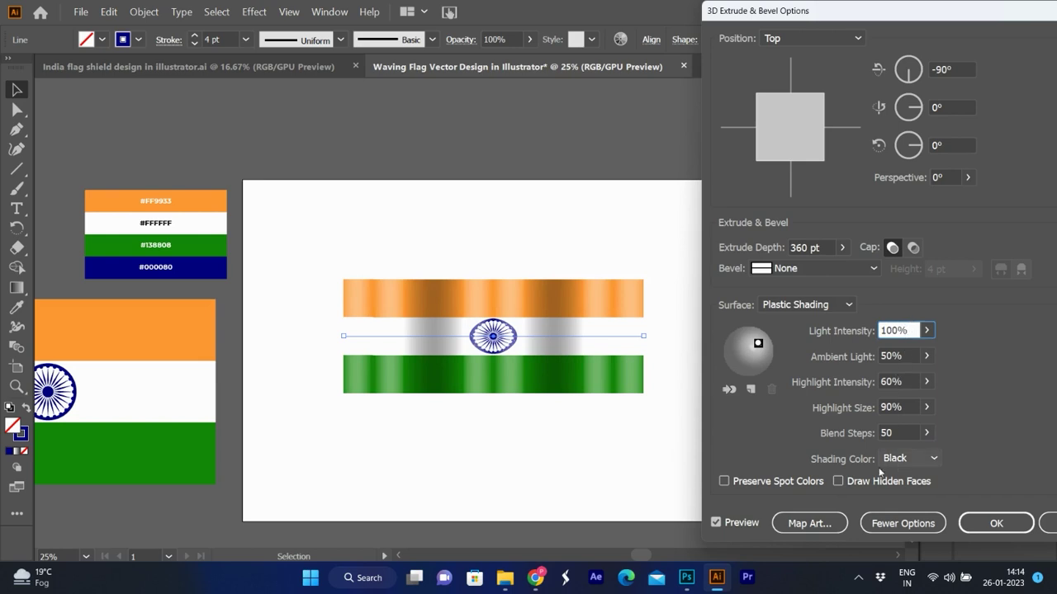
Step: Set the Highlight Size to 80% and keep Black as the shading colour
left_click(926, 407)
left_click_drag(922, 429, 906, 426)
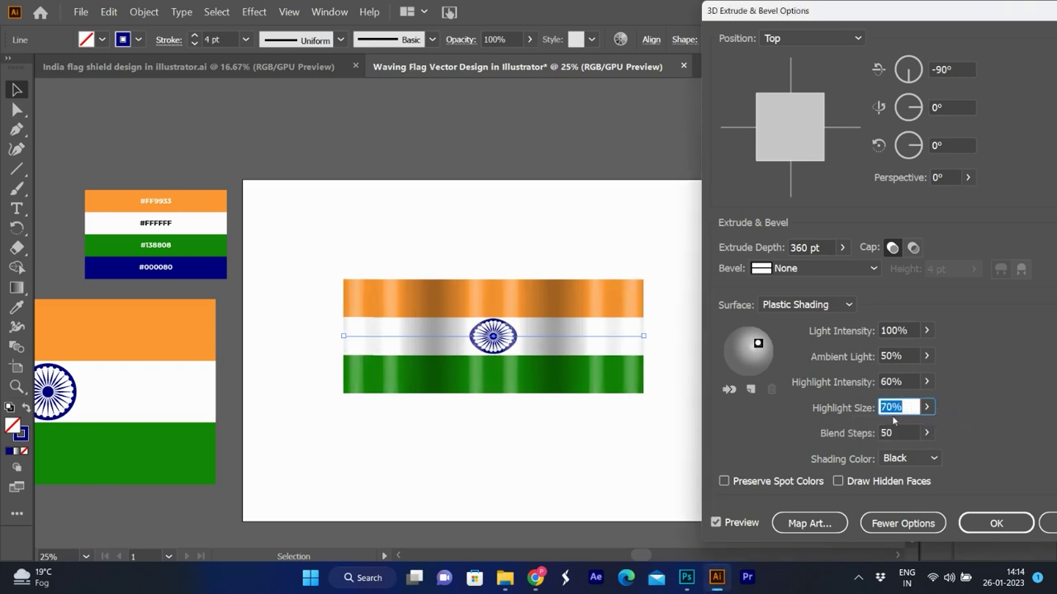
left_click(926, 407)
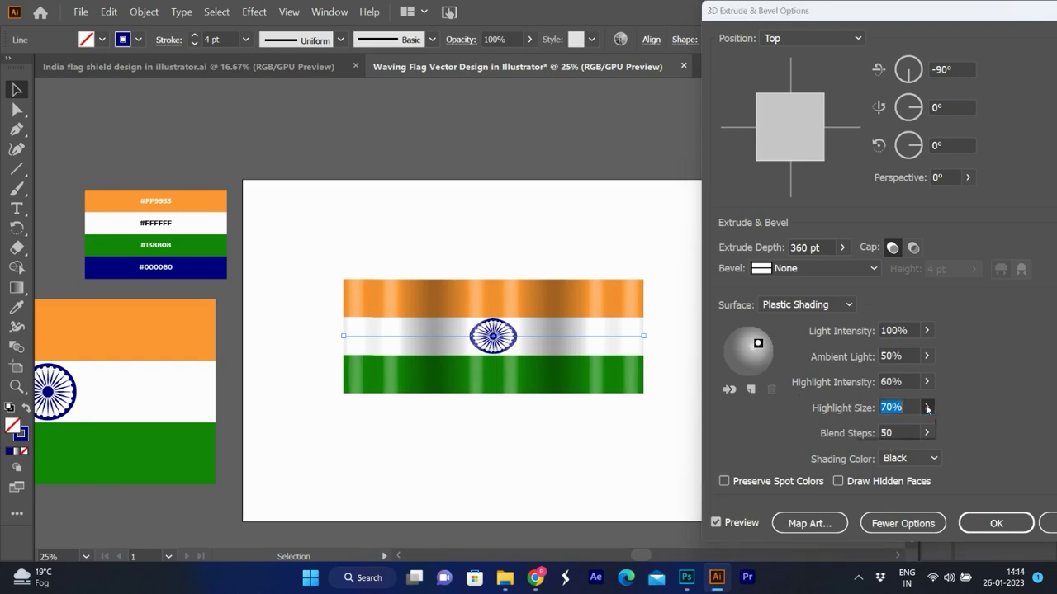
left_click_drag(908, 428, 914, 436)
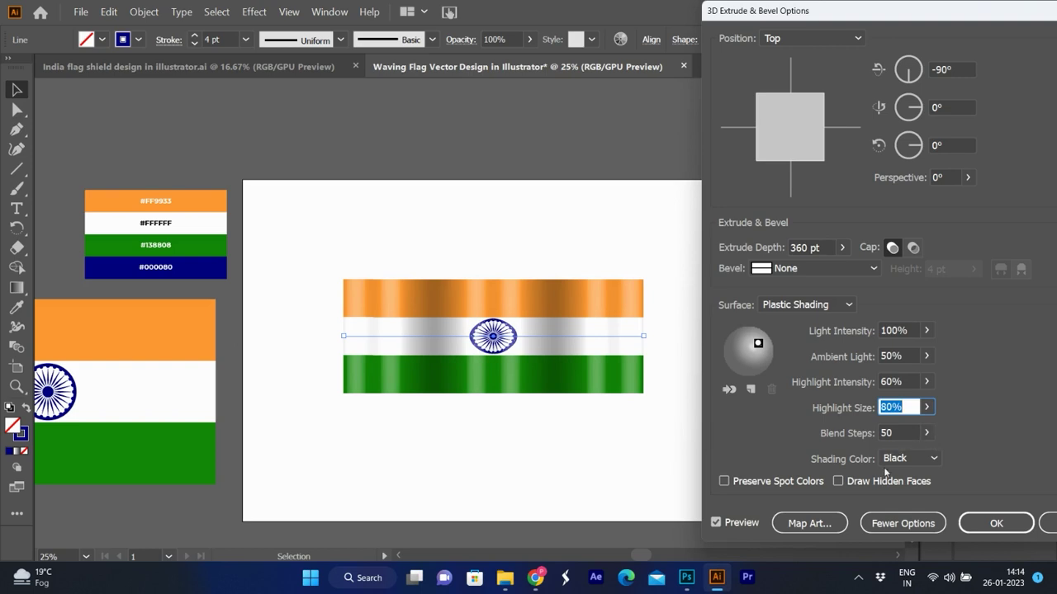
left_click(820, 269)
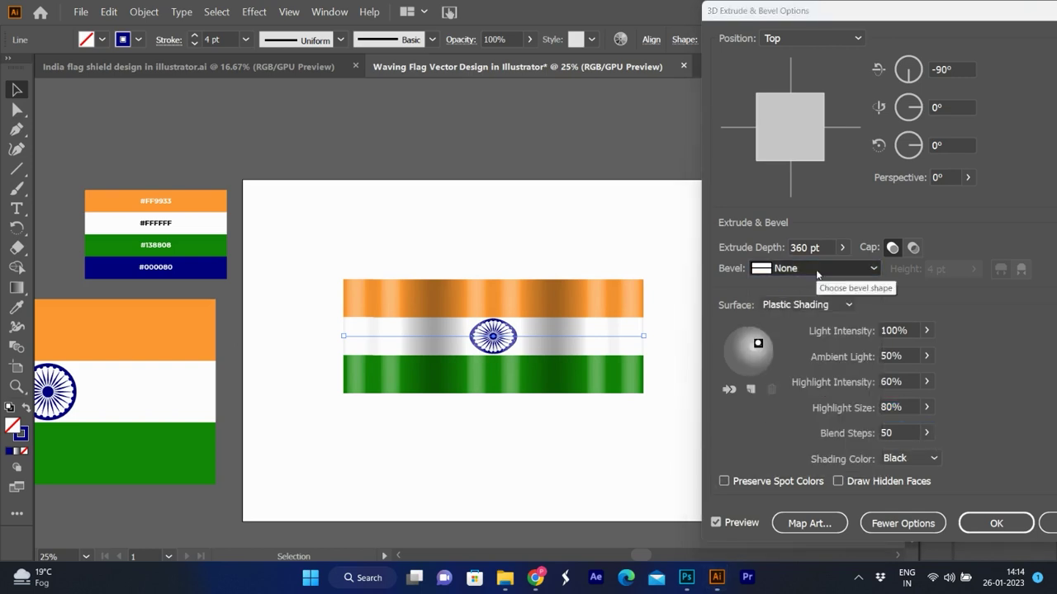
left_click(908, 459)
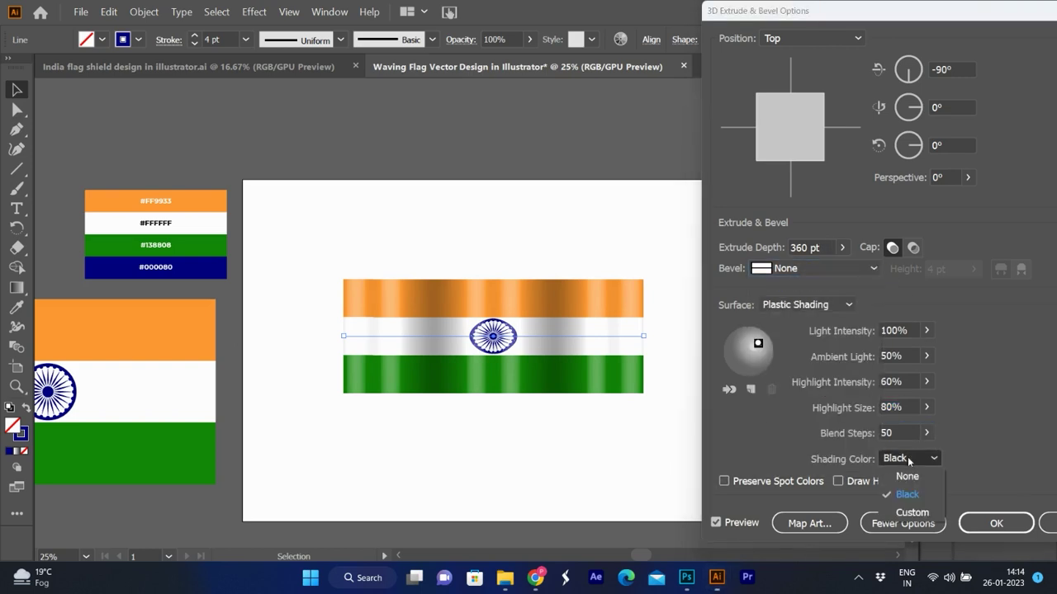
left_click(908, 461)
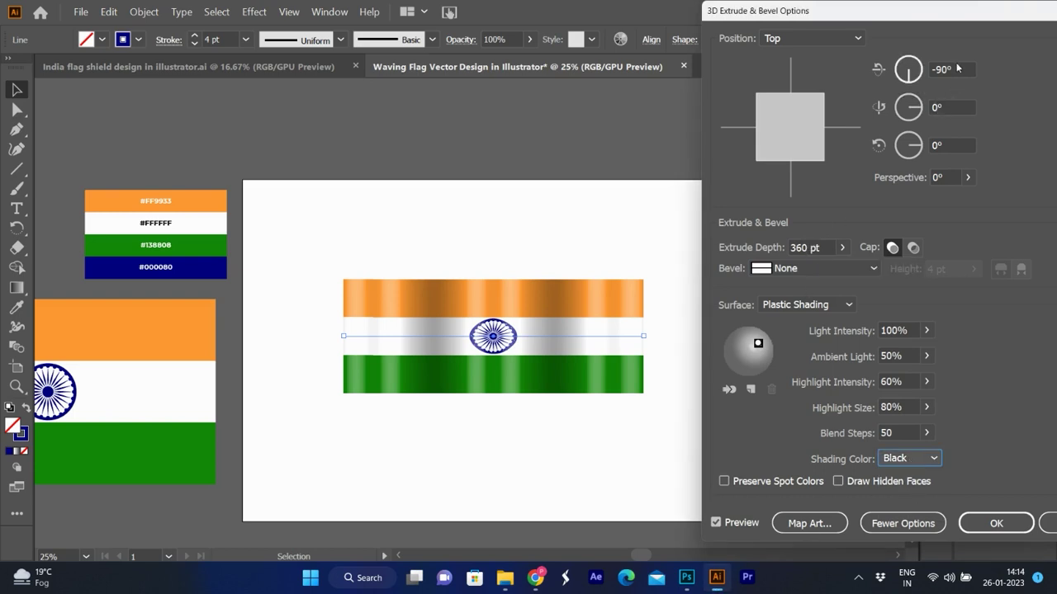
Step: Rotate the 3D flag to -75°, 30°, 30° with a 90° perspective
left_click(952, 69)
type("-")
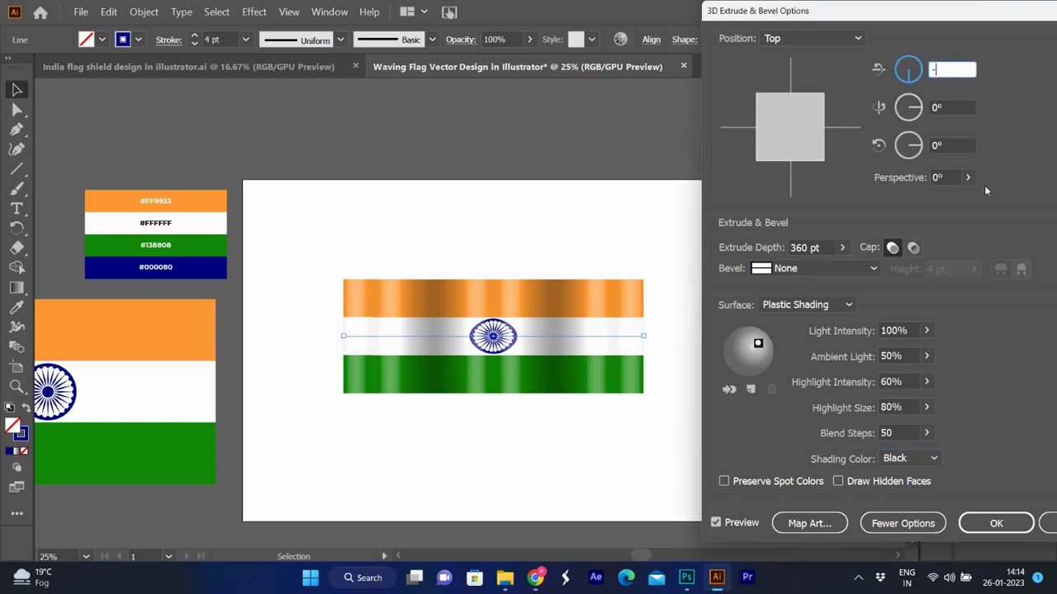
type("75")
key("Tab")
type("30")
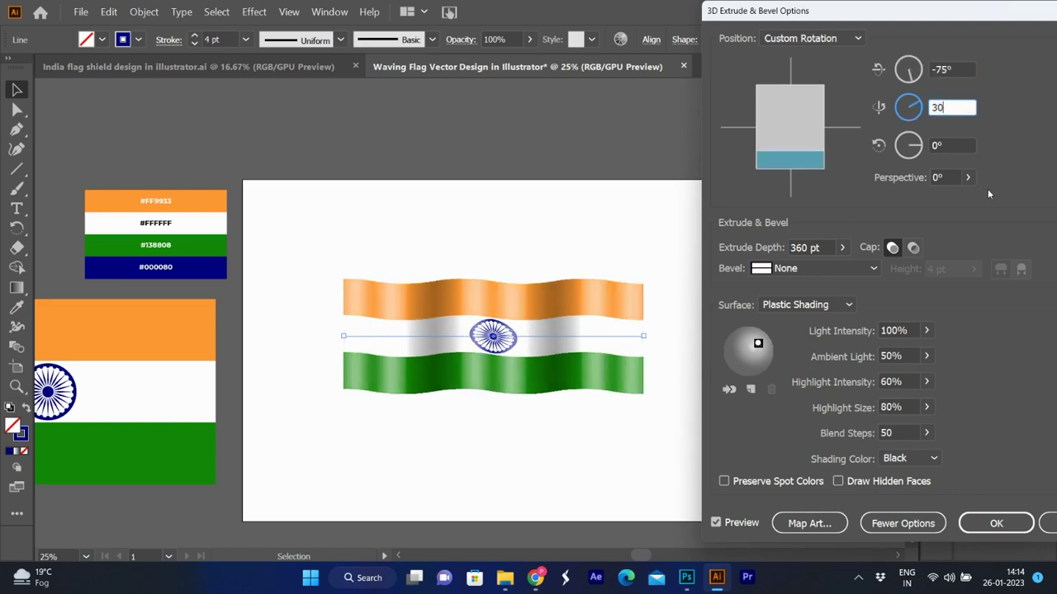
key("Tab")
type("30")
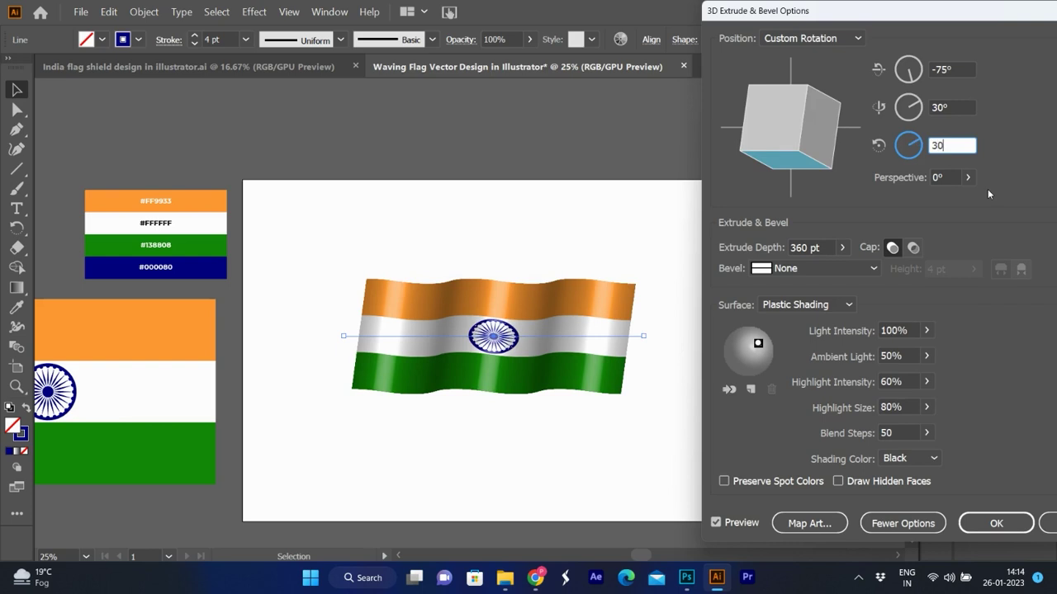
key("Tab")
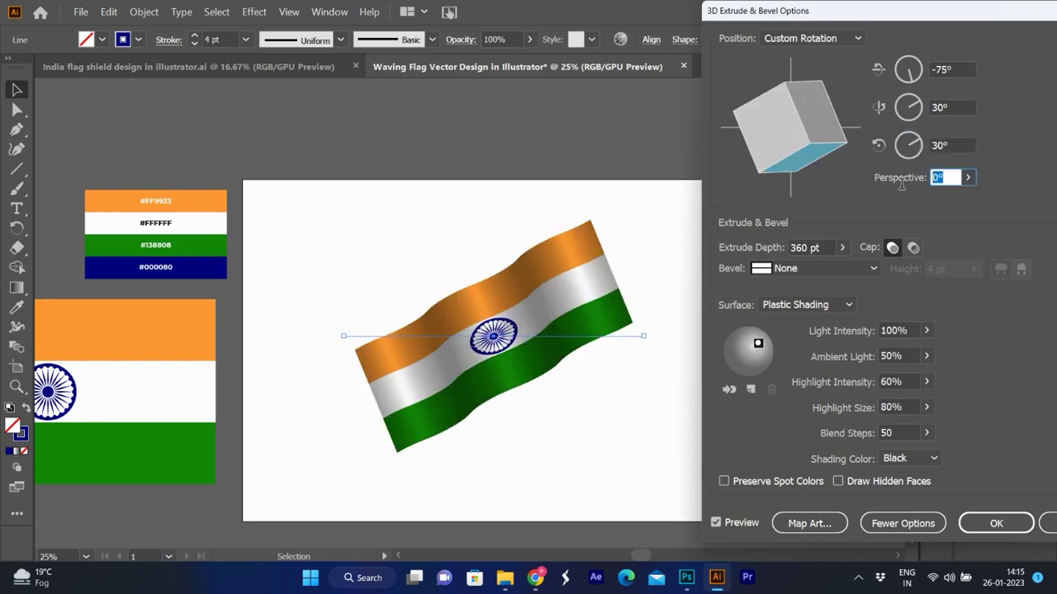
type("90")
left_click(962, 144)
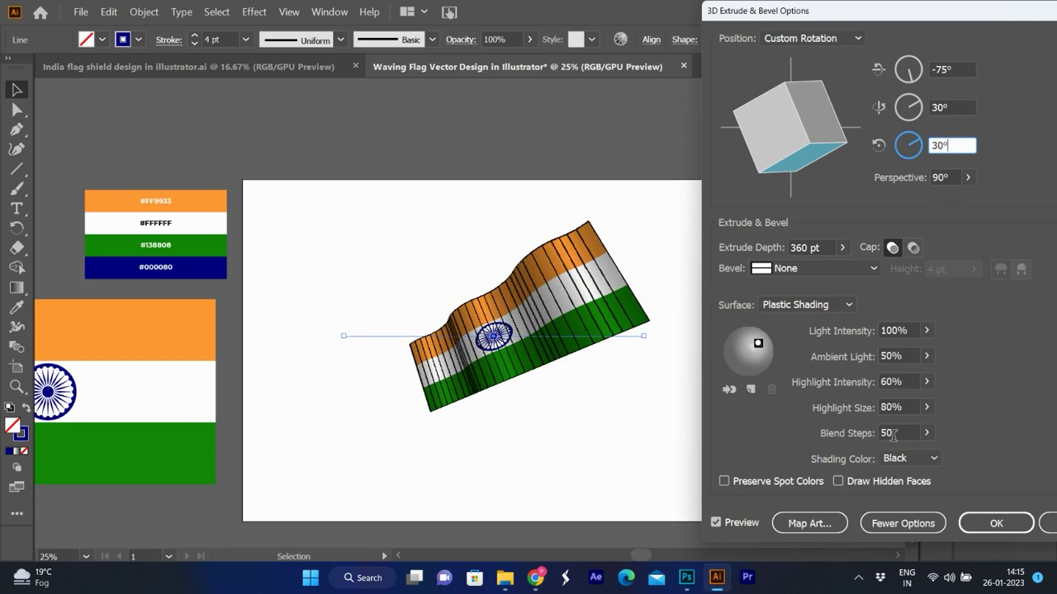
left_click(907, 407)
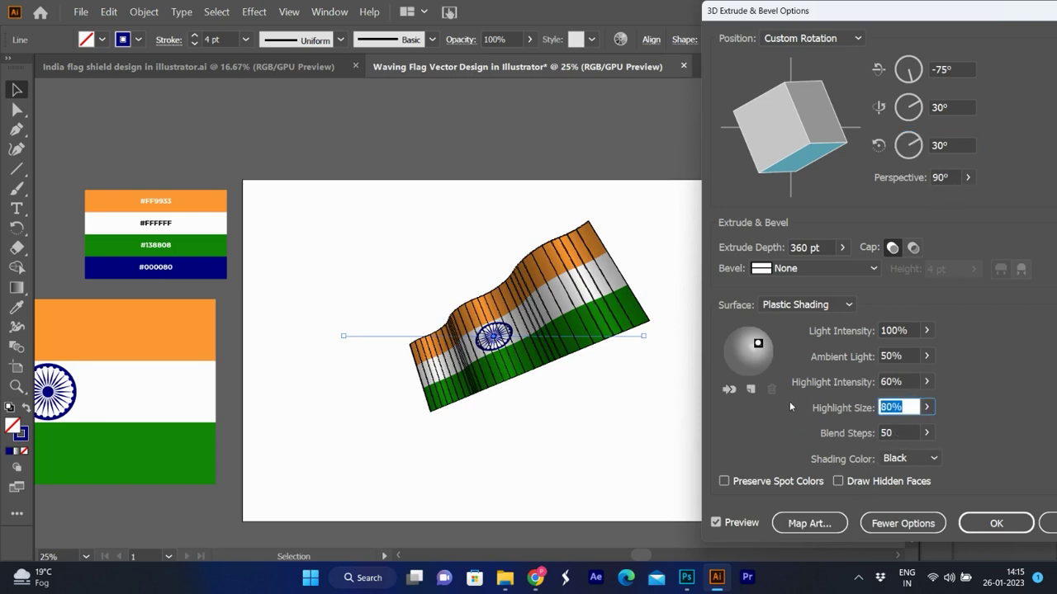
Step: Restore Highlight Size to 90% and add and reposition a new light
type("90")
left_click(900, 431)
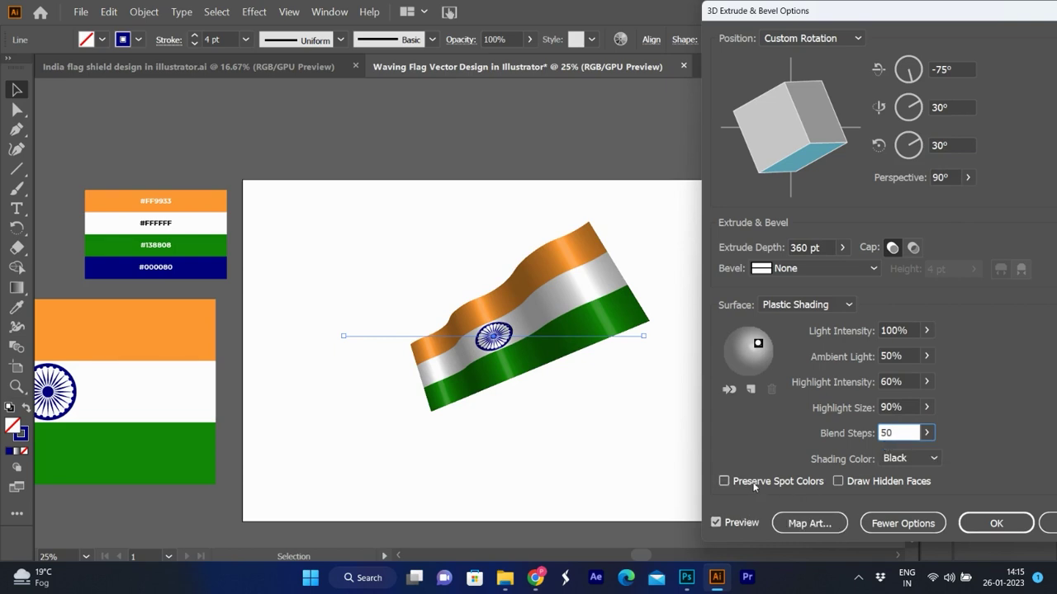
left_click(749, 392)
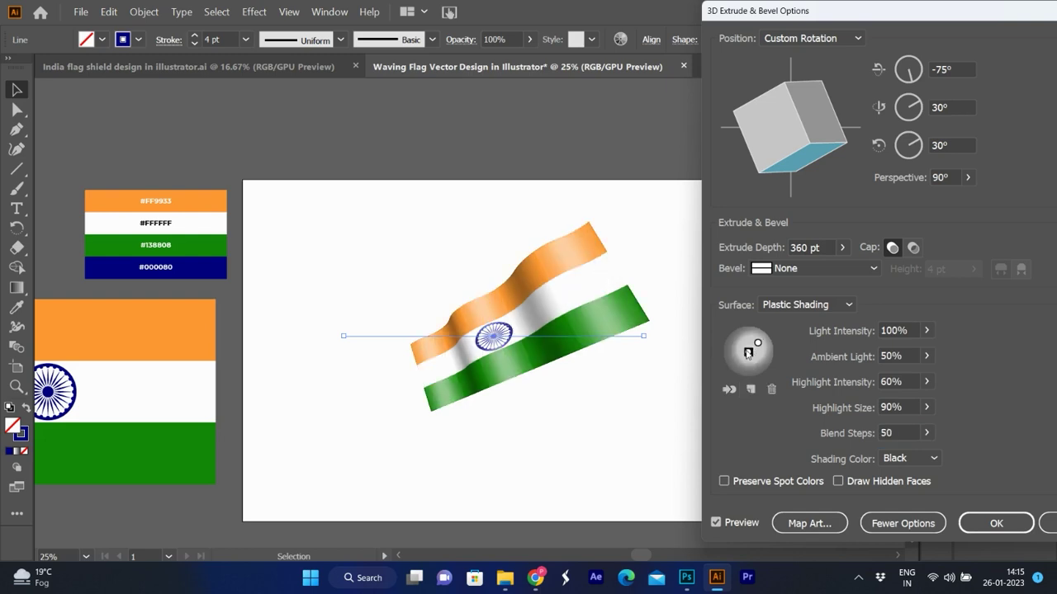
left_click_drag(748, 354, 744, 365)
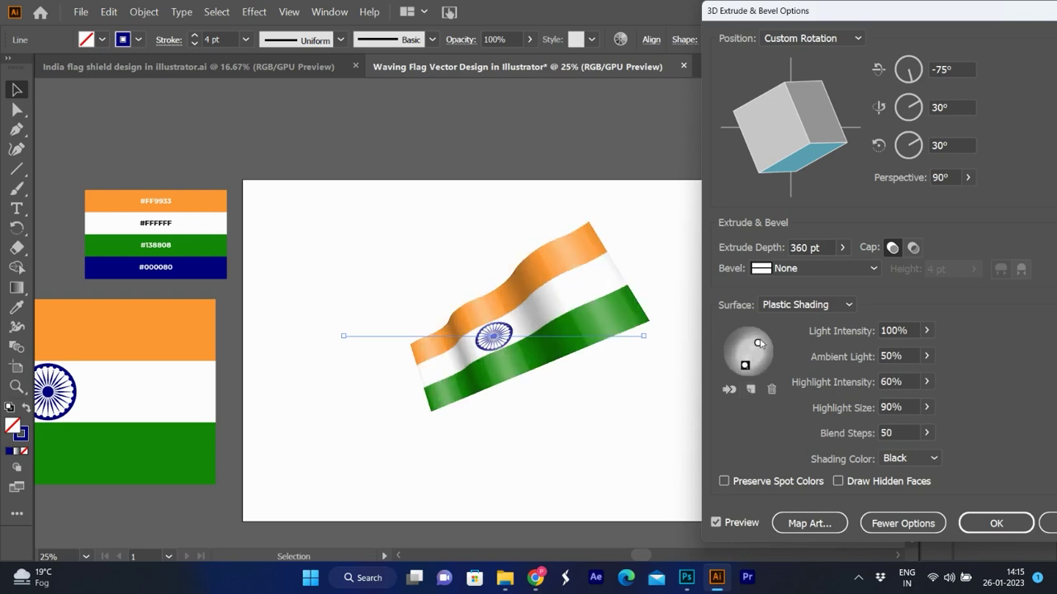
left_click_drag(758, 345, 742, 365)
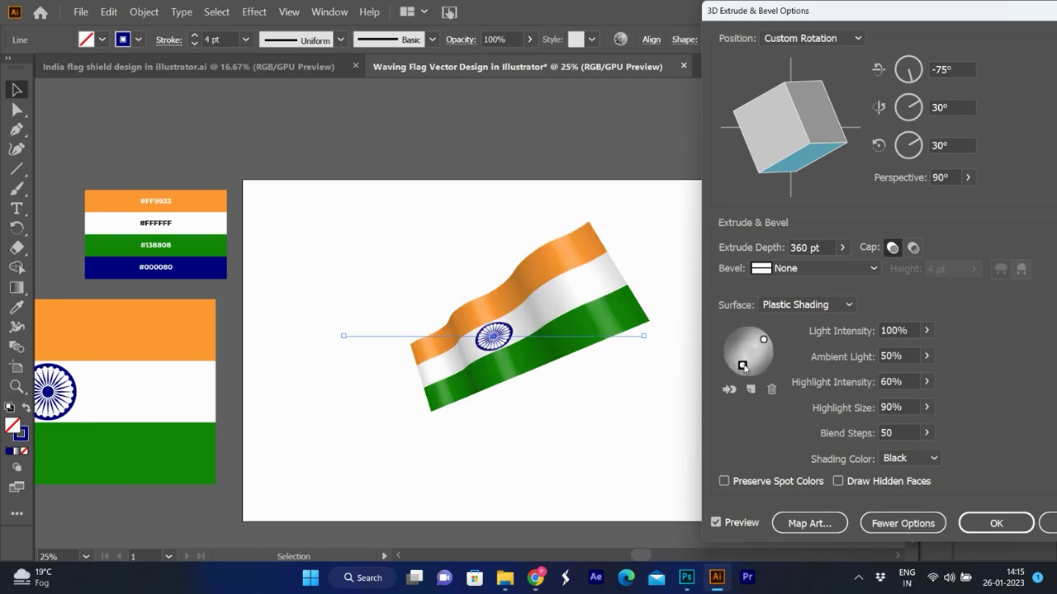
Step: Switch the surface to Diffuse Shading, add and move another light, and apply the 3D effect
left_click(808, 305)
left_click(808, 359)
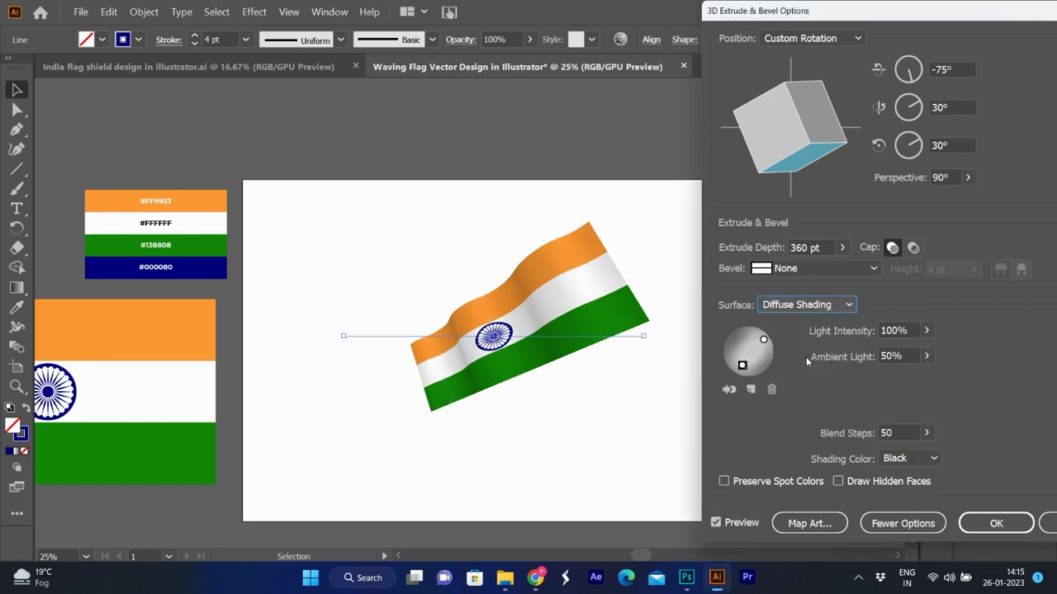
left_click(760, 341)
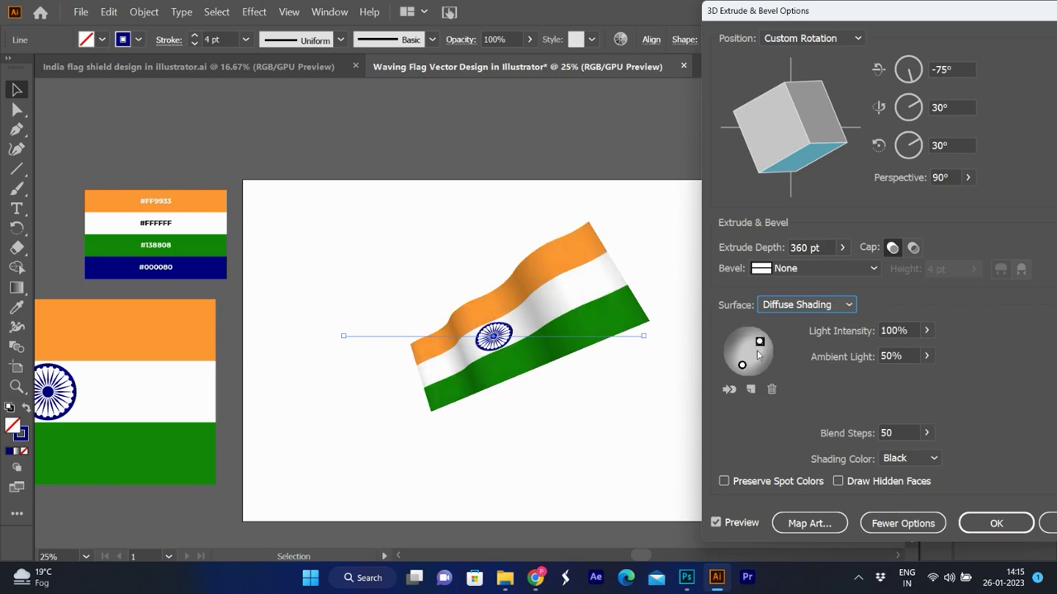
left_click_drag(744, 366, 748, 360)
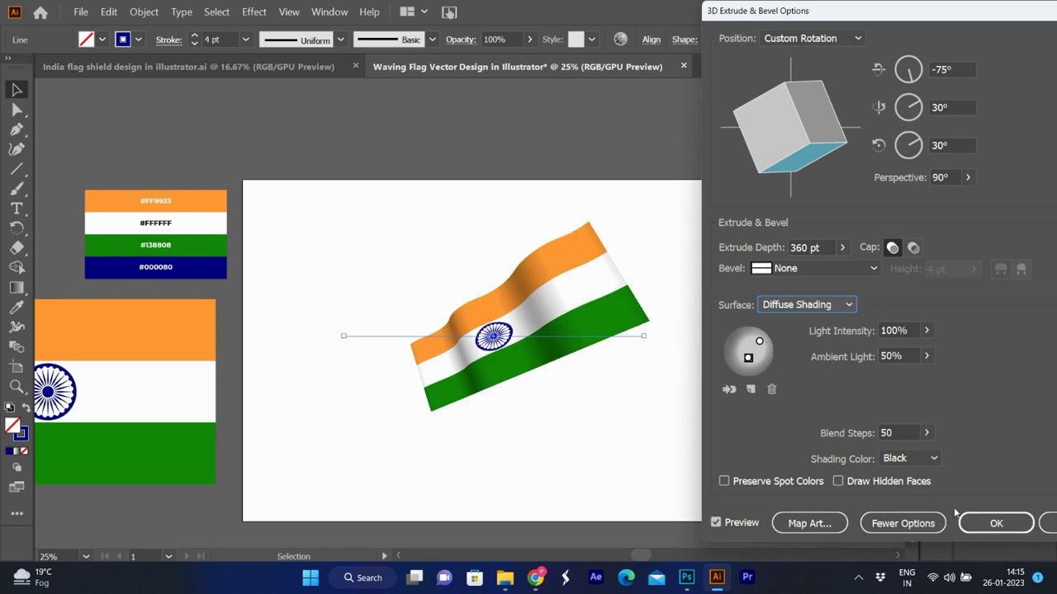
left_click(978, 524)
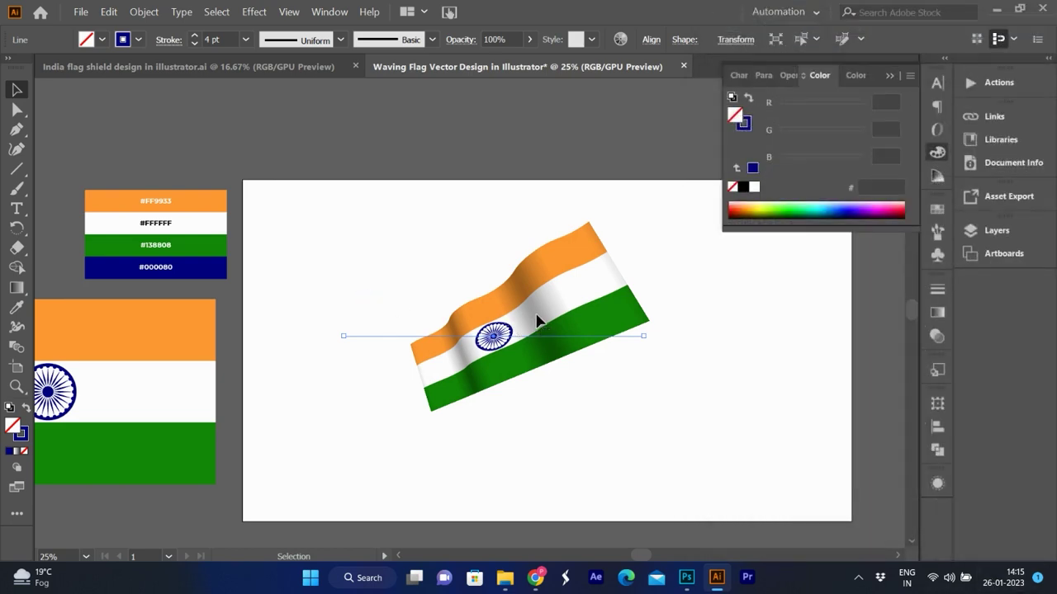
Step: Move the flag up-left and pull its wave line's right endpoint inward to shorten it
left_click_drag(568, 350, 483, 310)
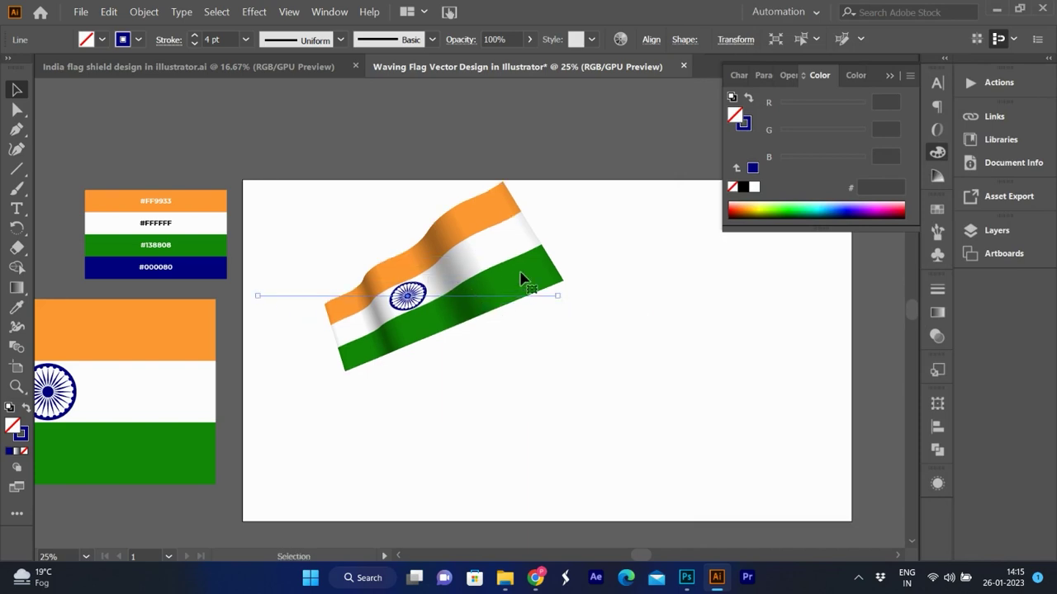
key("a")
left_click(557, 295)
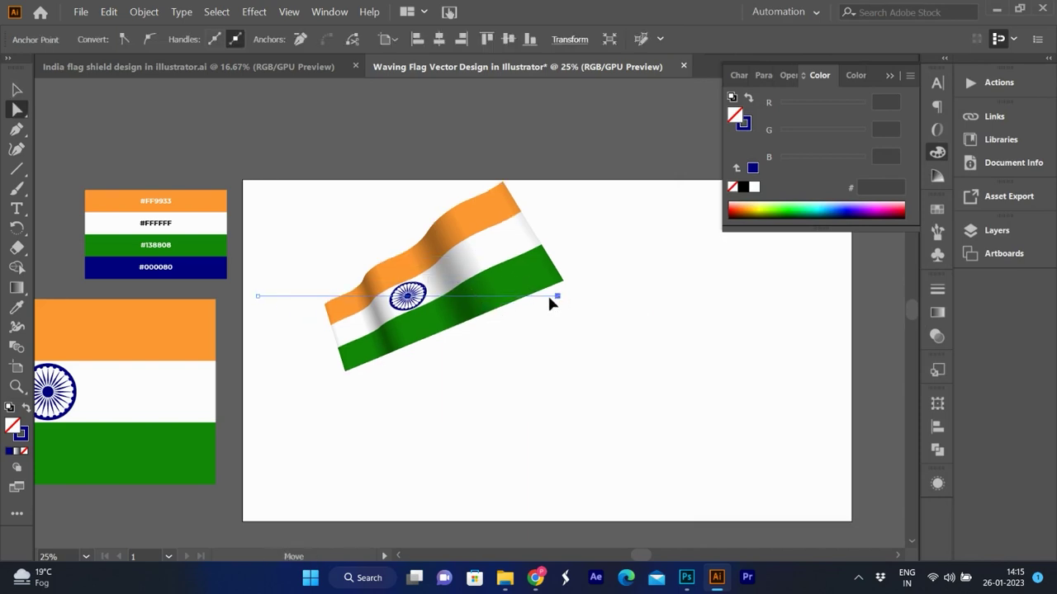
left_click_drag(512, 304, 488, 306)
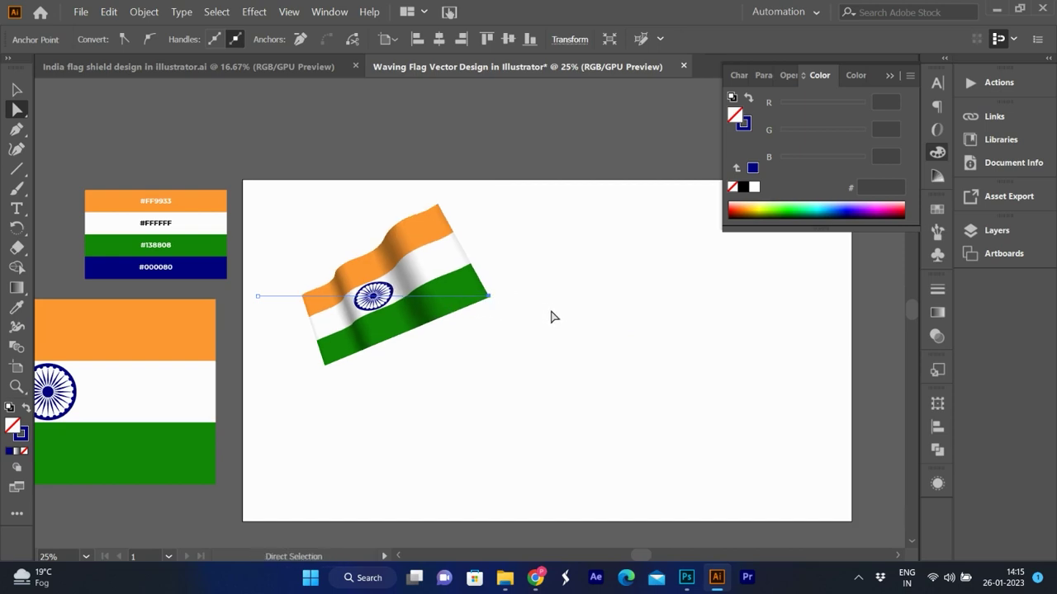
key("v")
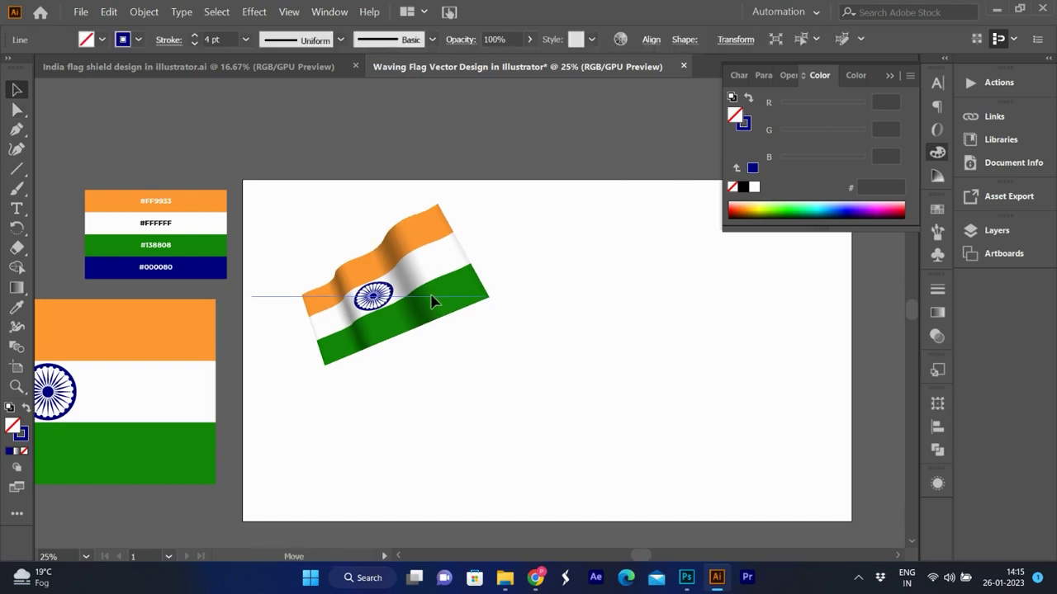
left_click(507, 361)
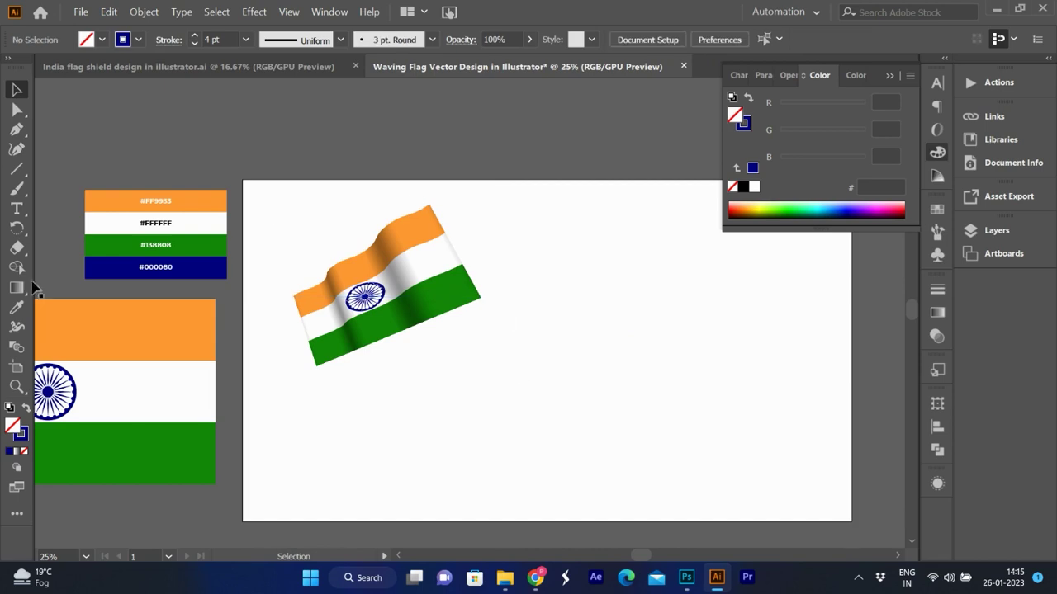
Step: Draw a long diagonal pole line from the flag's top corner down to the lower right
left_click(22, 171)
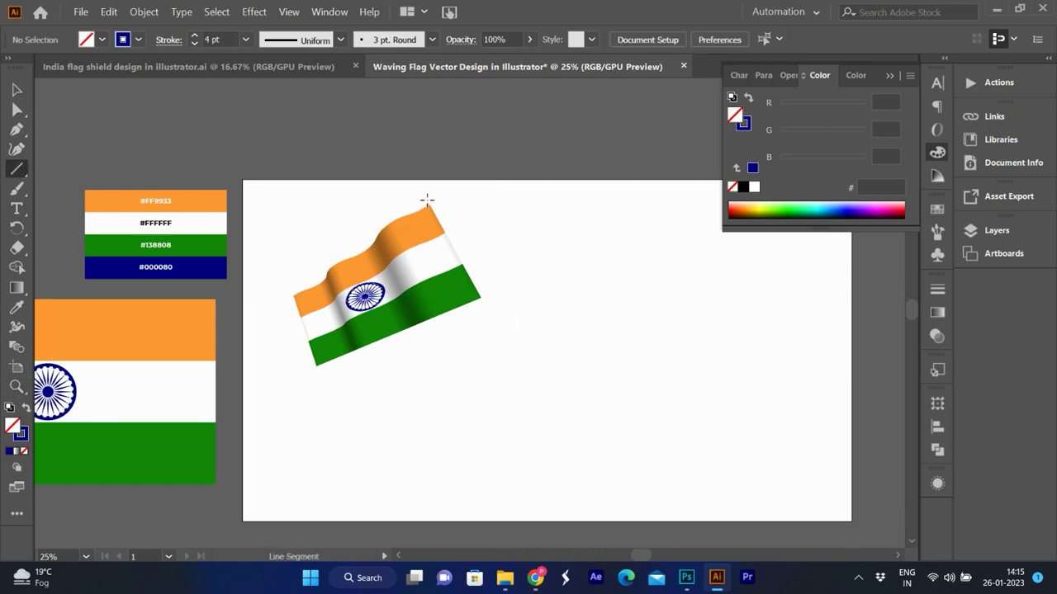
scroll(427, 199, "up", 2)
mouse_move(442, 221)
left_mouse_down()
mouse_move(599, 521)
mouse_move(625, 542)
mouse_move(632, 526)
mouse_move(652, 529)
left_mouse_up()
key("v")
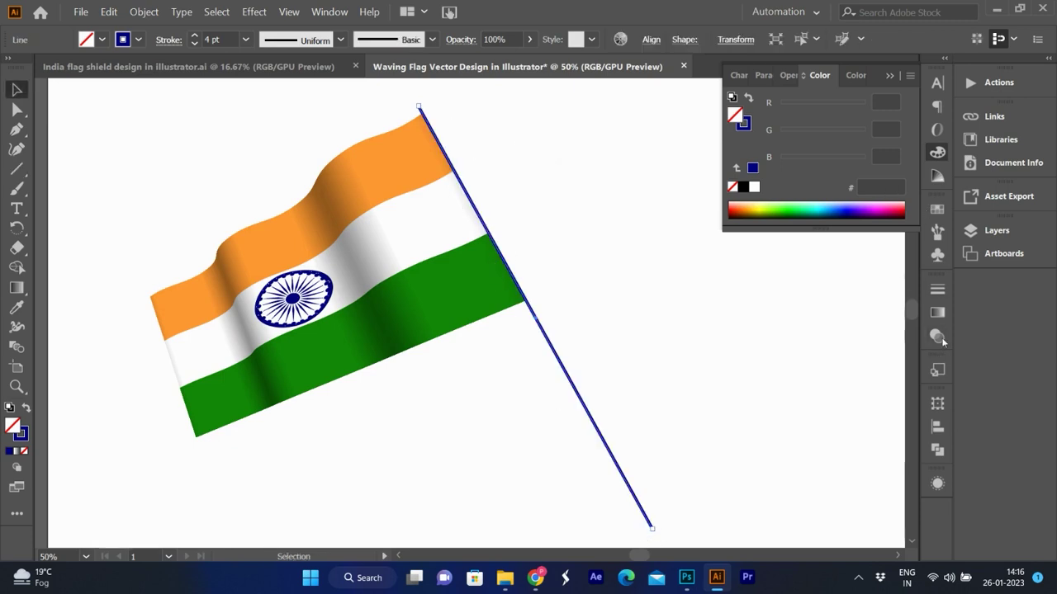
Step: Raise the pole line's stroke weight to 12 pt with Round Cap and Round Join
left_click(937, 289)
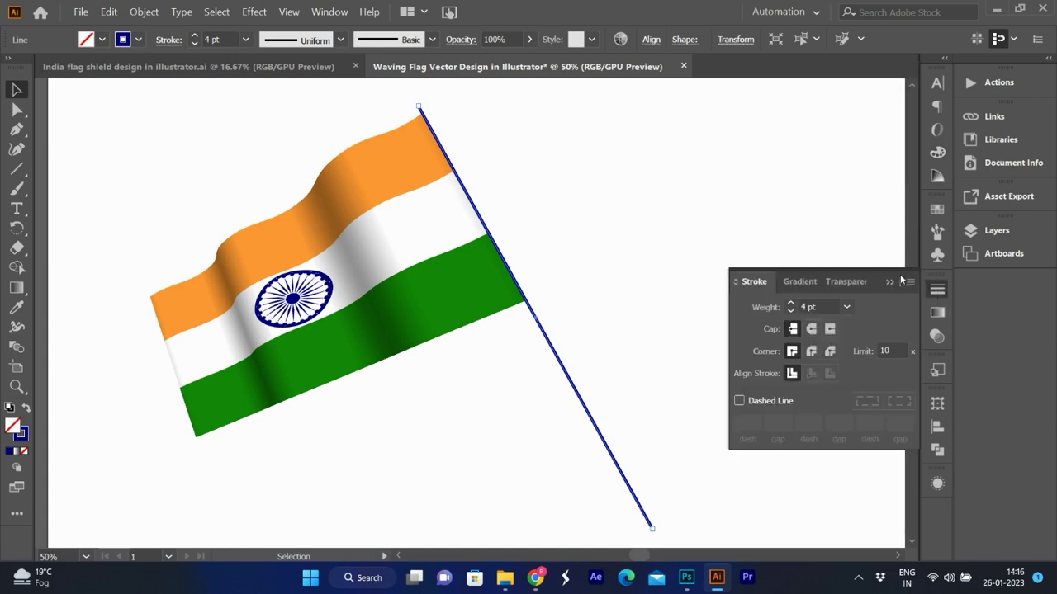
left_click(790, 304)
left_click(790, 304)
left_click(790, 304)
left_click(790, 304)
left_click(790, 304)
left_click(790, 304)
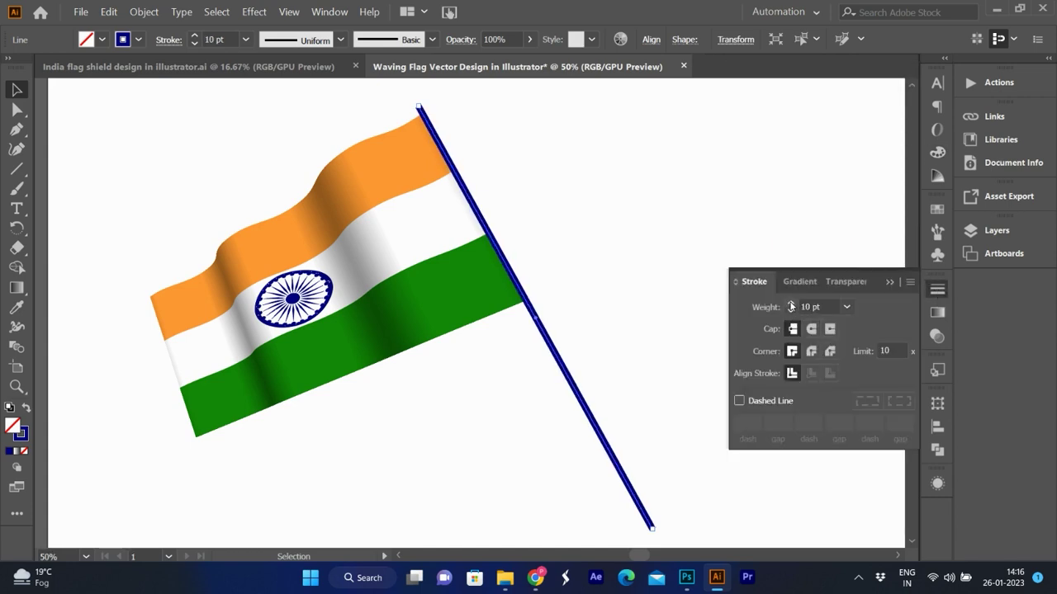
left_click(790, 304)
left_click(790, 304)
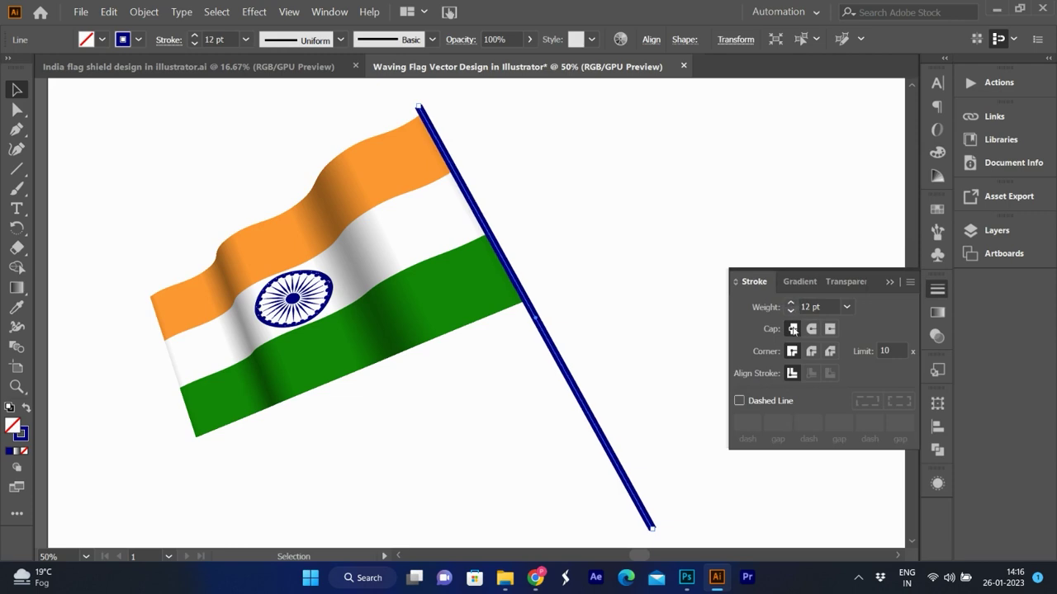
left_click(811, 328)
left_click(811, 351)
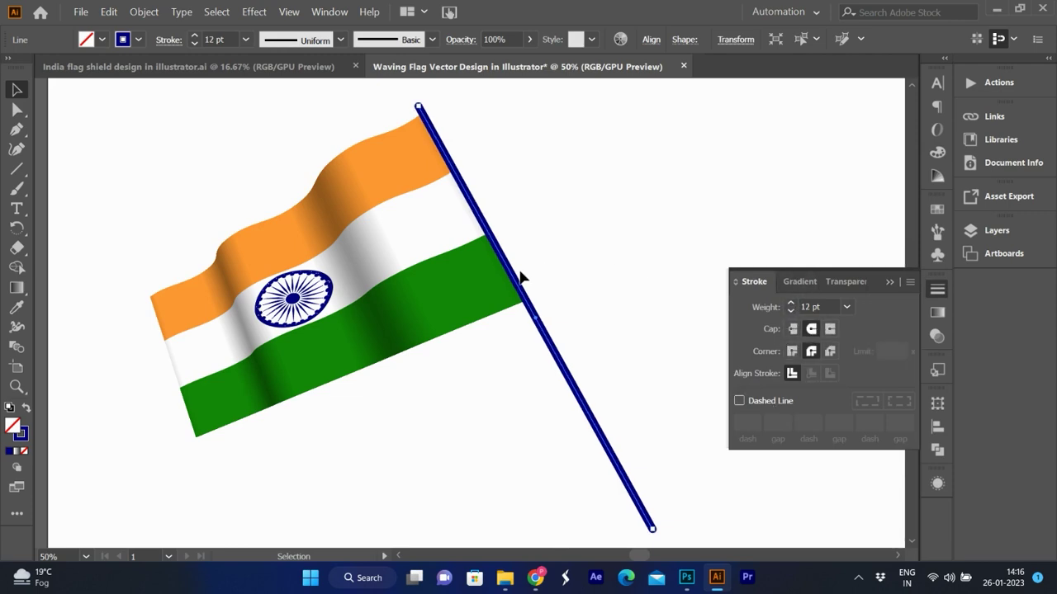
Step: Apply the blue gradient preset to the pole's stroke and set its fill to none
left_click(799, 282)
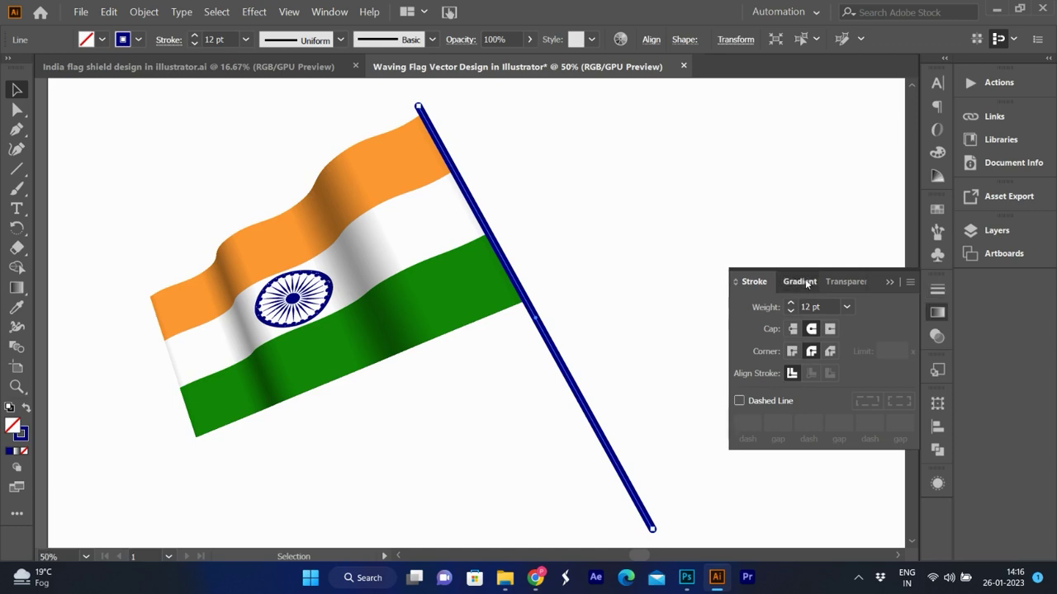
left_click(764, 310)
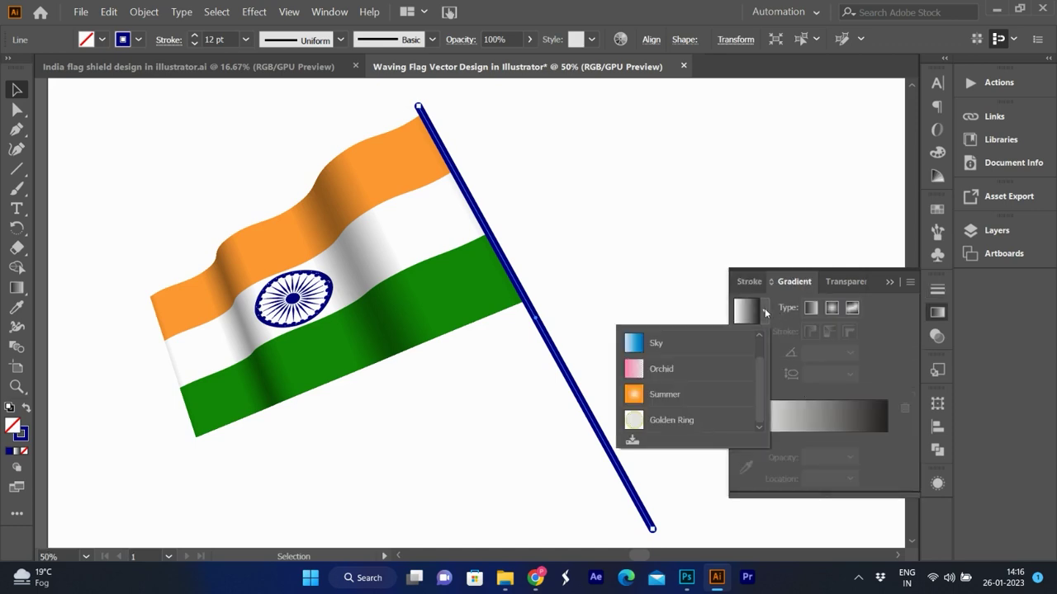
left_click(739, 347)
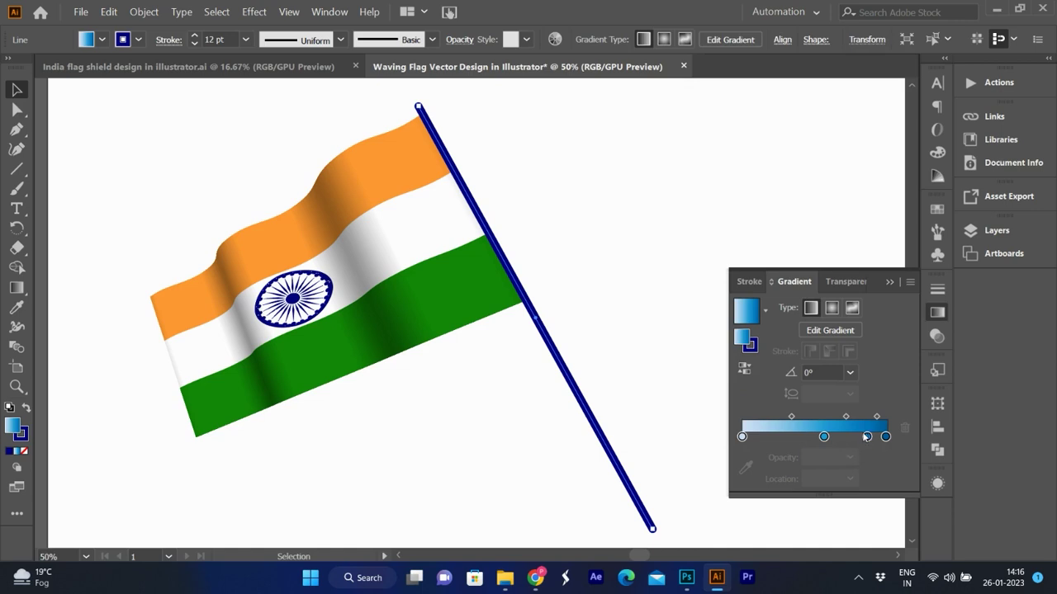
left_click(26, 407)
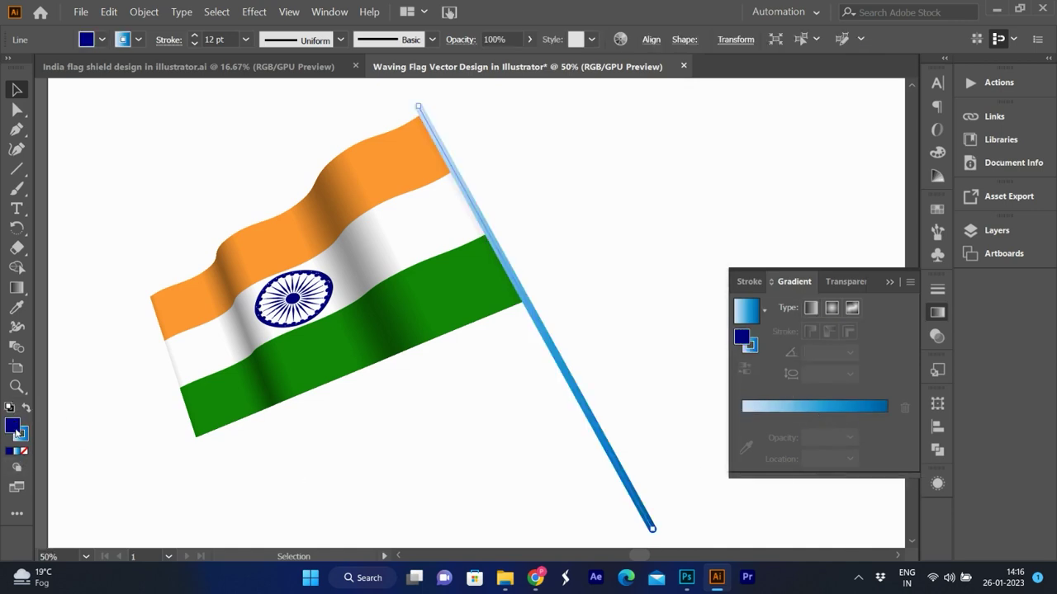
left_click(24, 451)
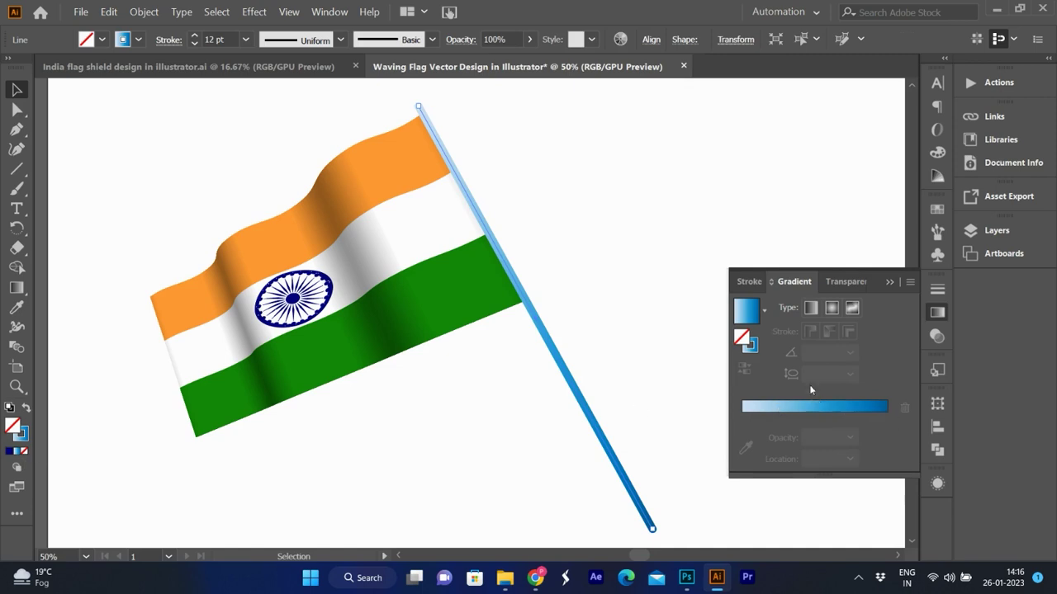
key("x")
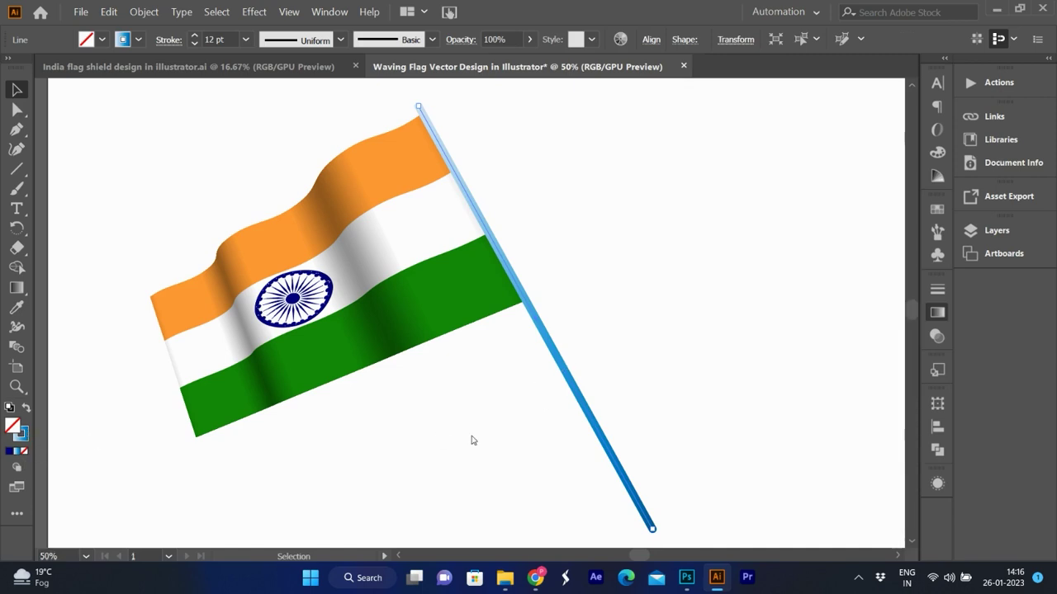
key("F6")
Step: Delete the middle and 86.52% stops from the stroke gradient
left_click(936, 311)
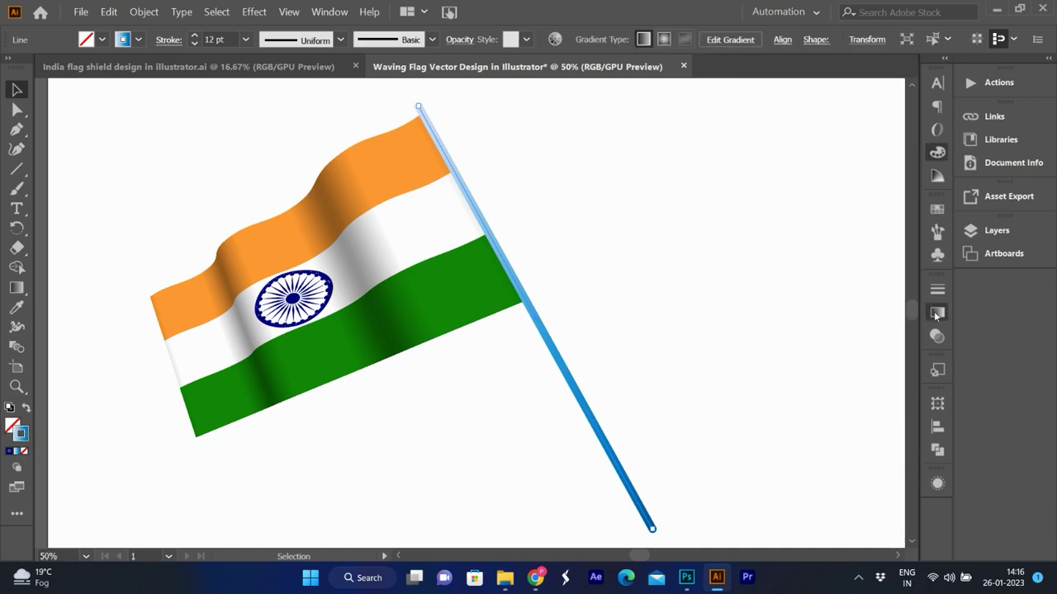
left_click(824, 436)
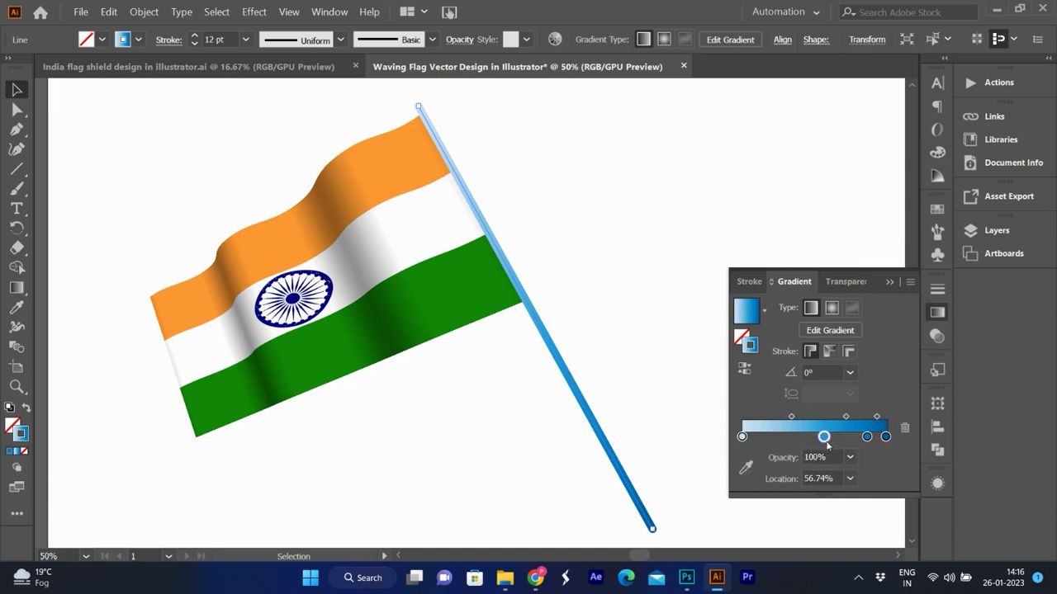
left_click(903, 426)
left_click(867, 436)
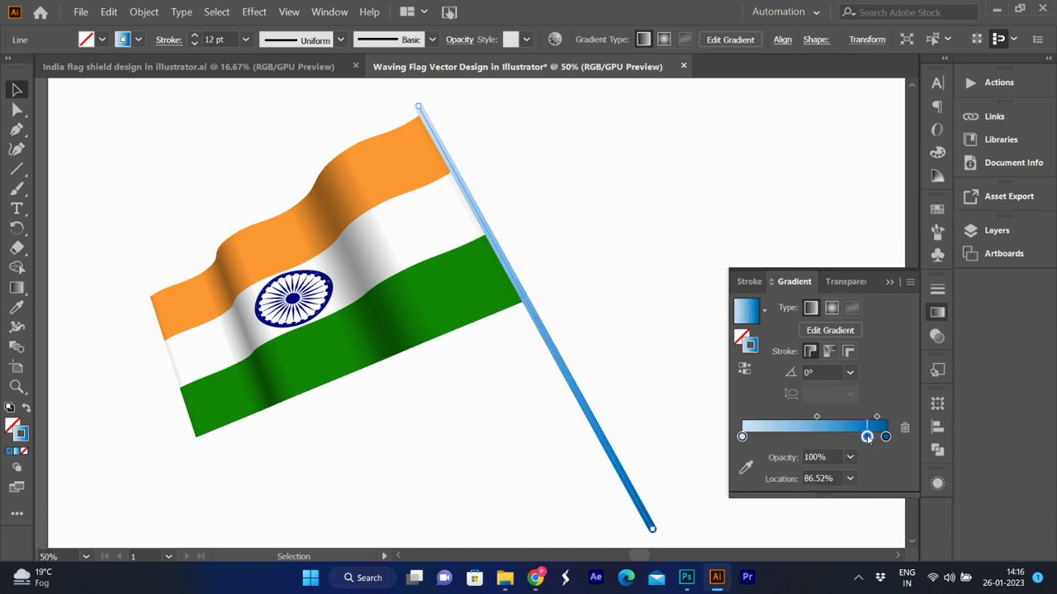
left_click(904, 429)
left_click(885, 436)
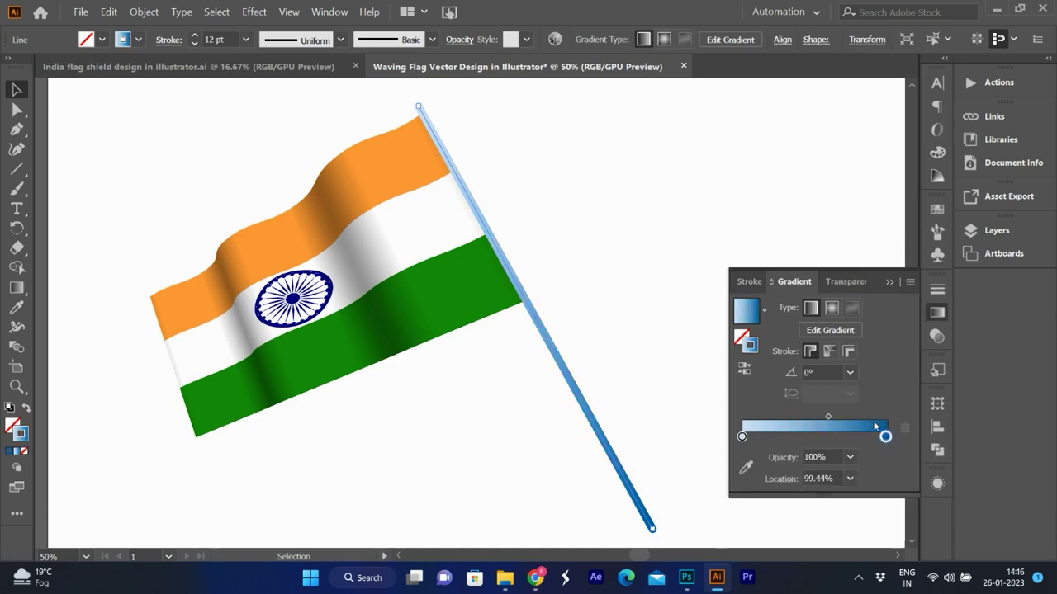
Step: Colour both end stops of the pole gradient dark grey
scroll(675, 356, "down", 1, "alt")
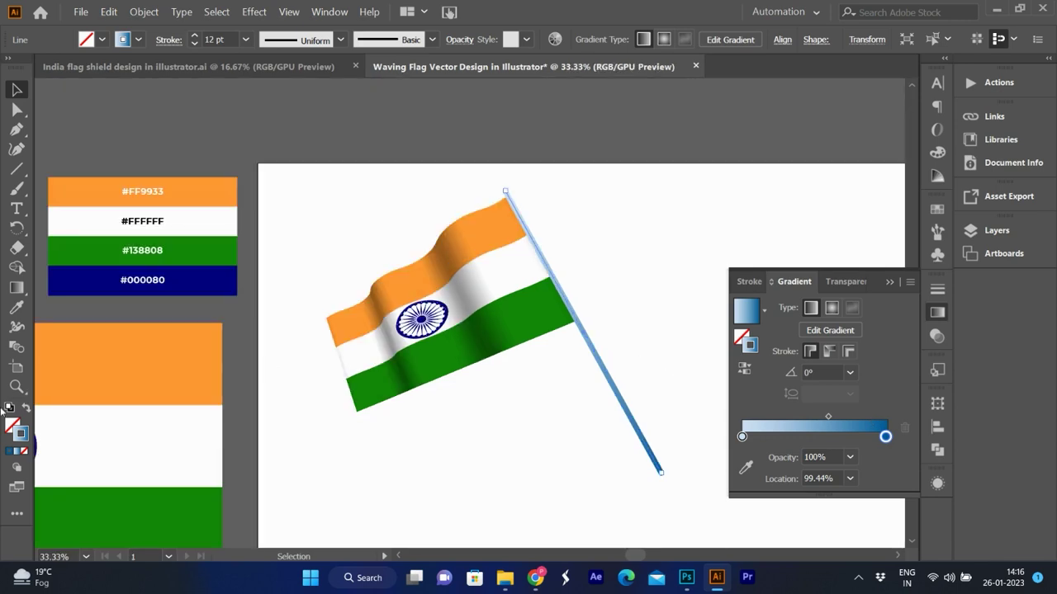
left_click(745, 468)
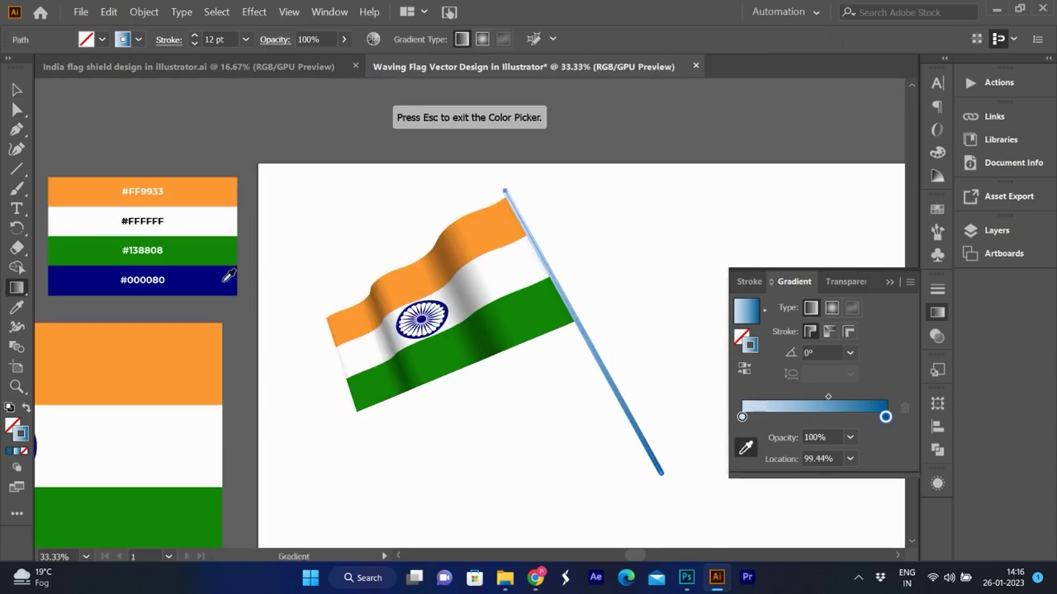
left_click(228, 281)
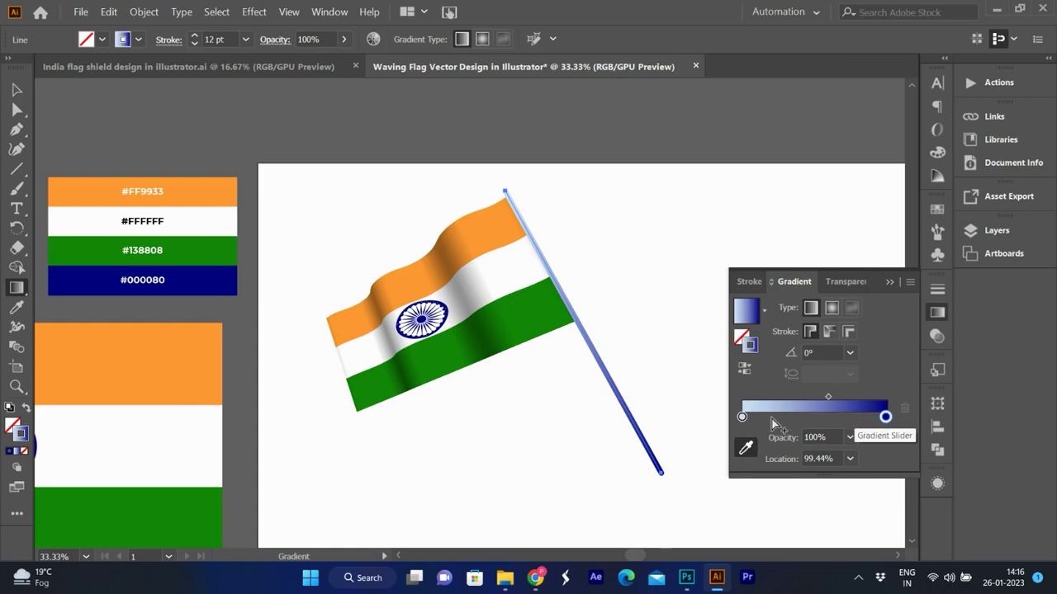
scroll(681, 420, "up", 1, "alt")
scroll(688, 413, "down", 1, "alt")
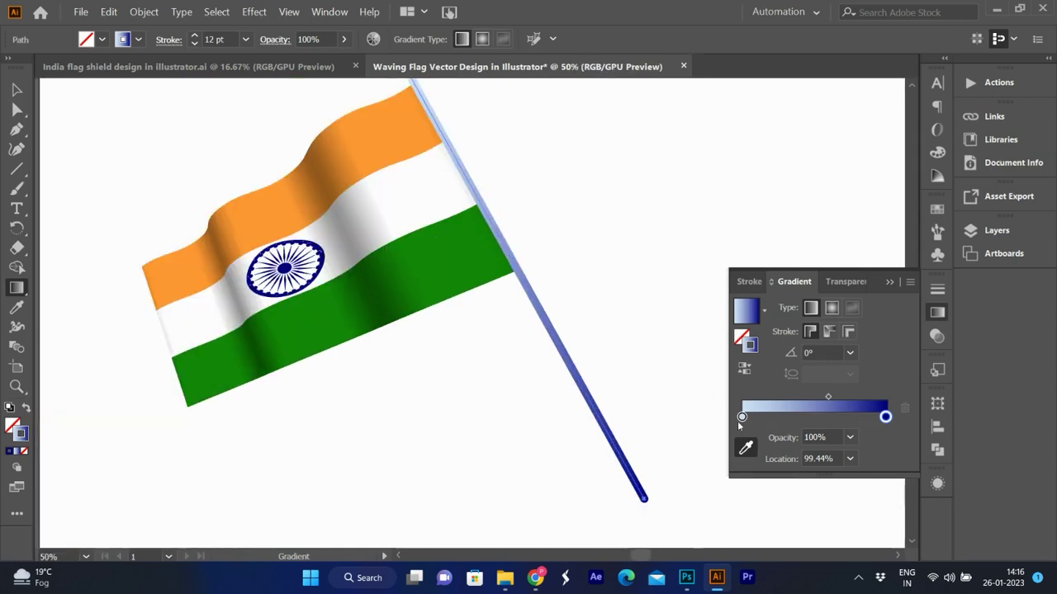
scroll(605, 393, "up", 1)
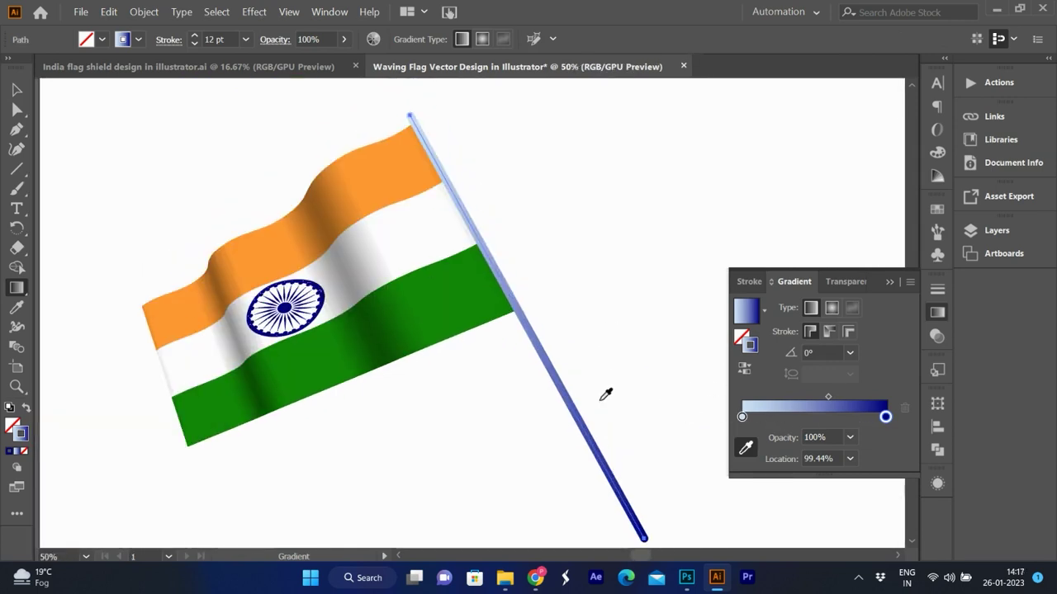
double_click(885, 417)
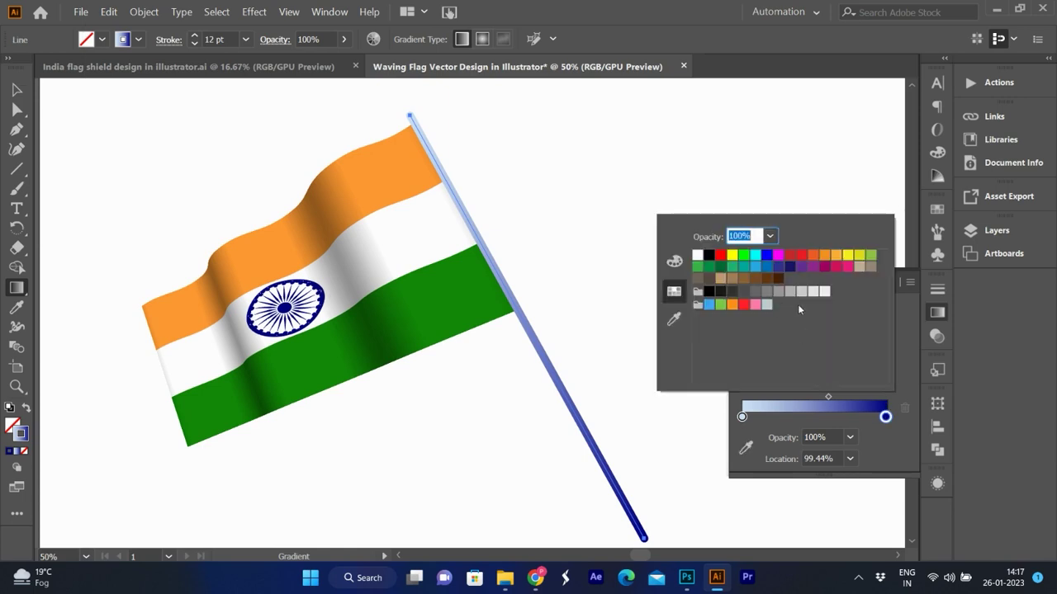
left_click(733, 293)
left_click(742, 417)
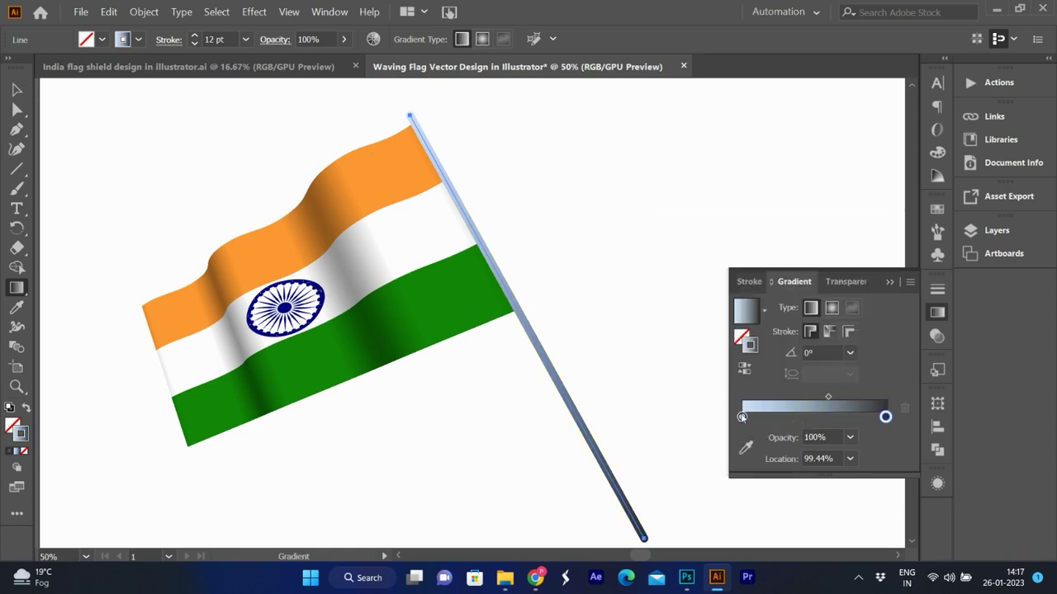
double_click(742, 417)
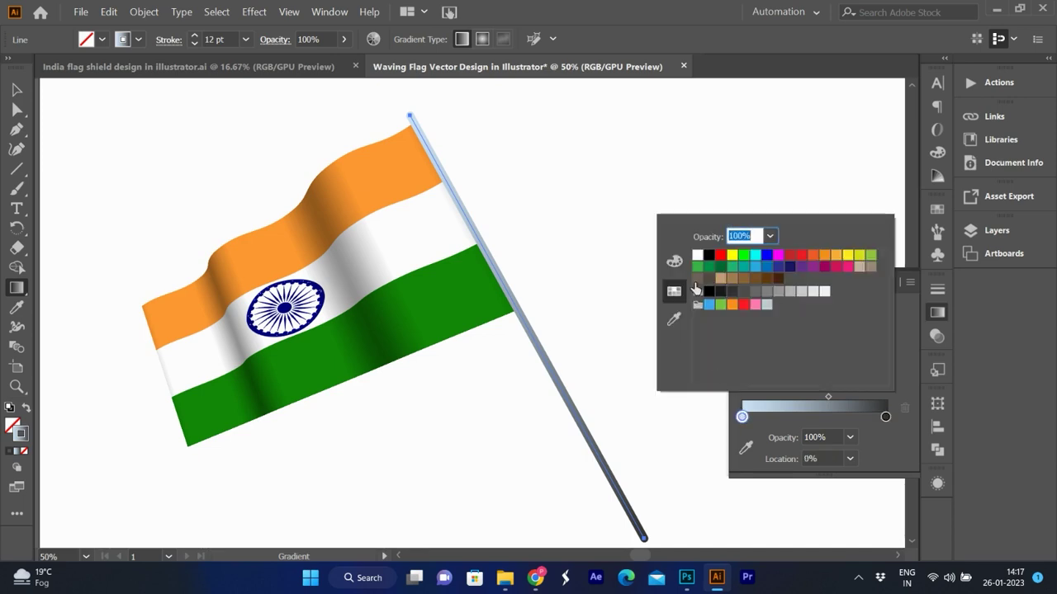
left_click(754, 292)
Step: Add a light-grey middle stop and apply the gradient across the stroke
left_click(820, 417)
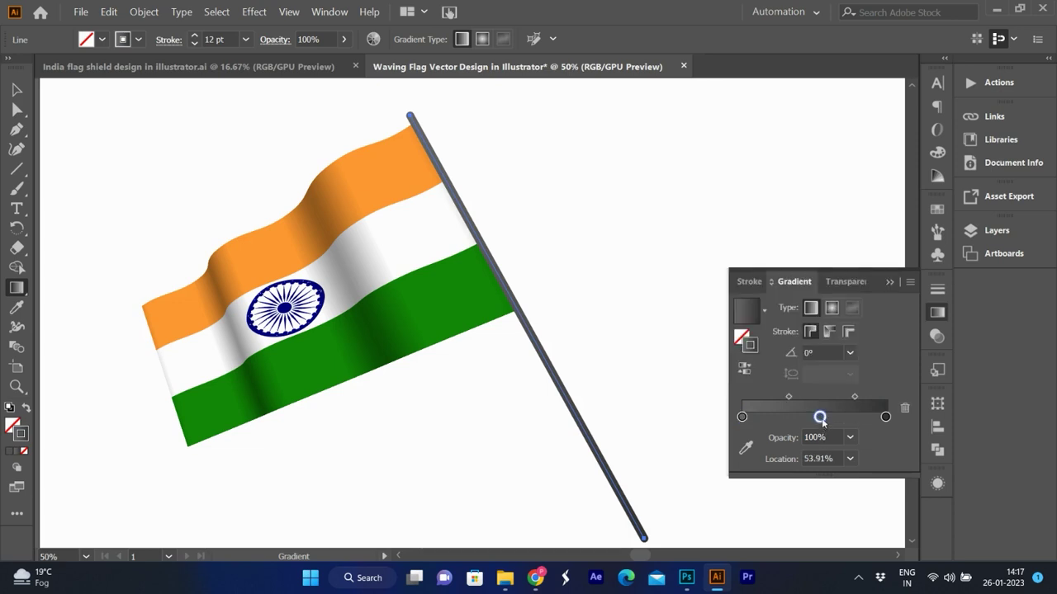
double_click(819, 417)
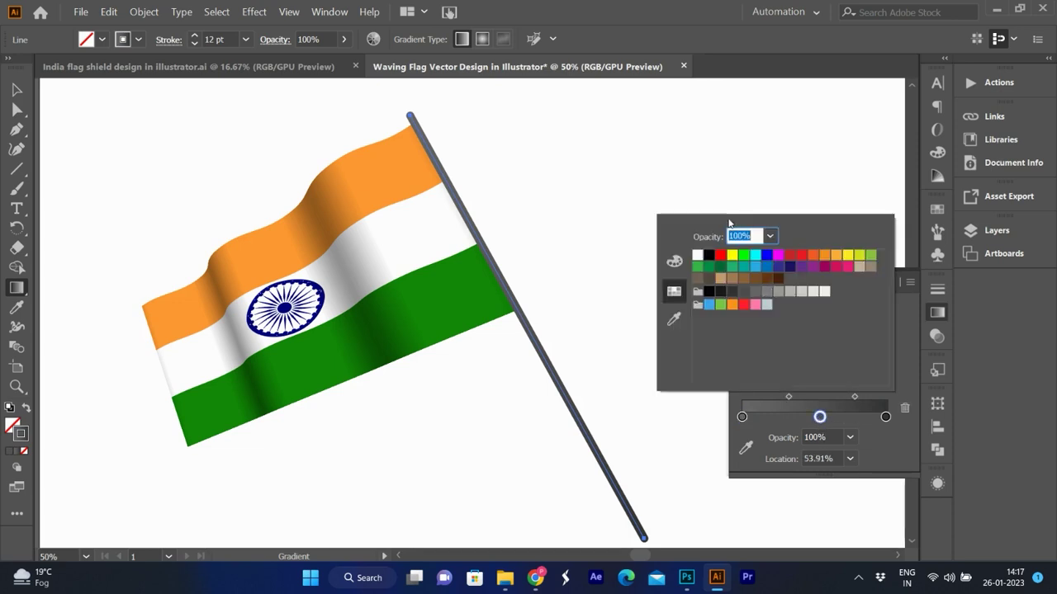
left_click(824, 292)
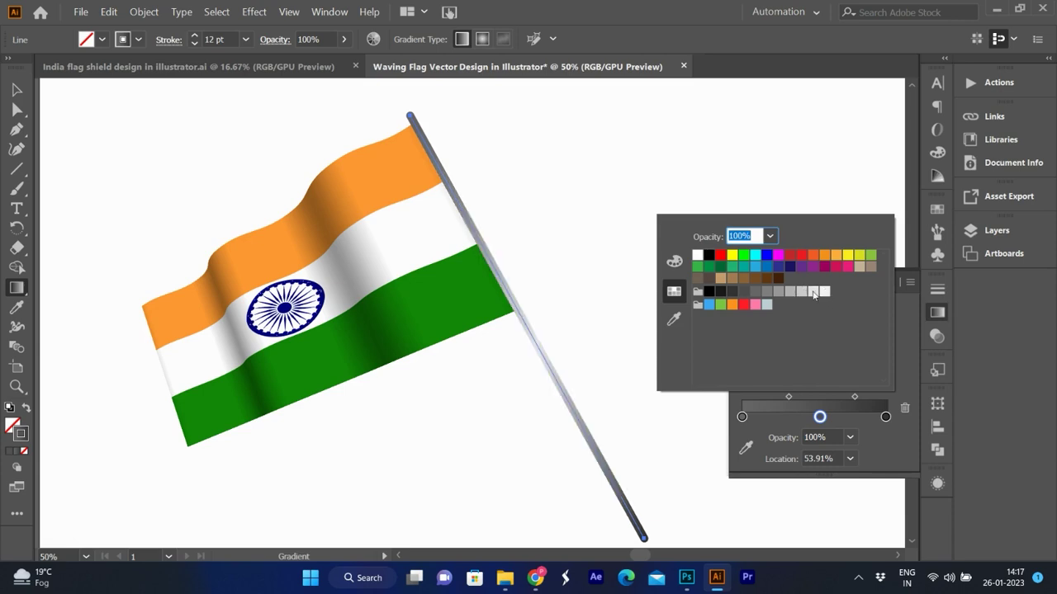
key("Return")
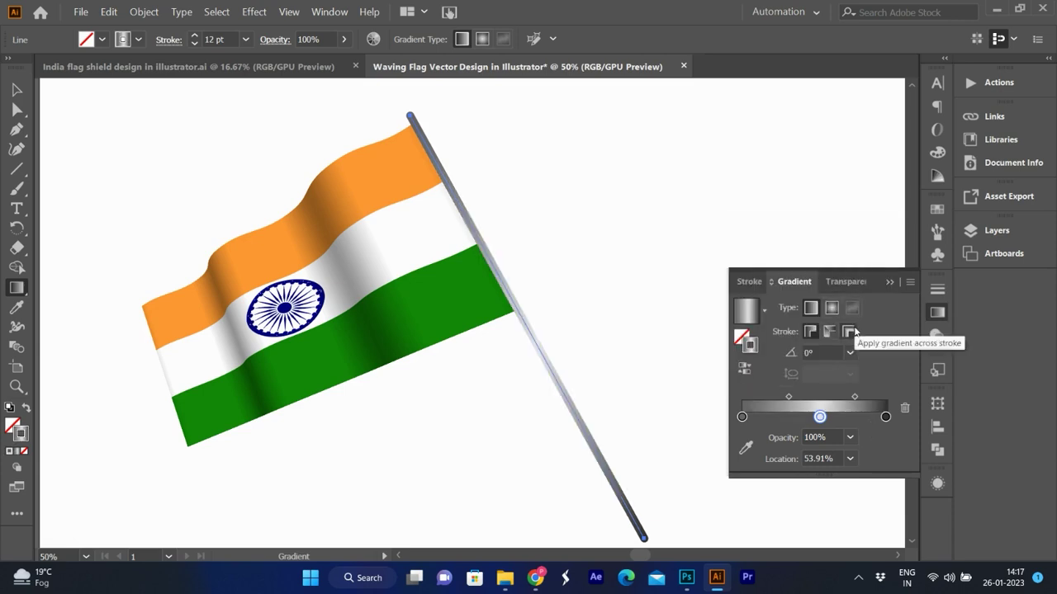
left_click(850, 331)
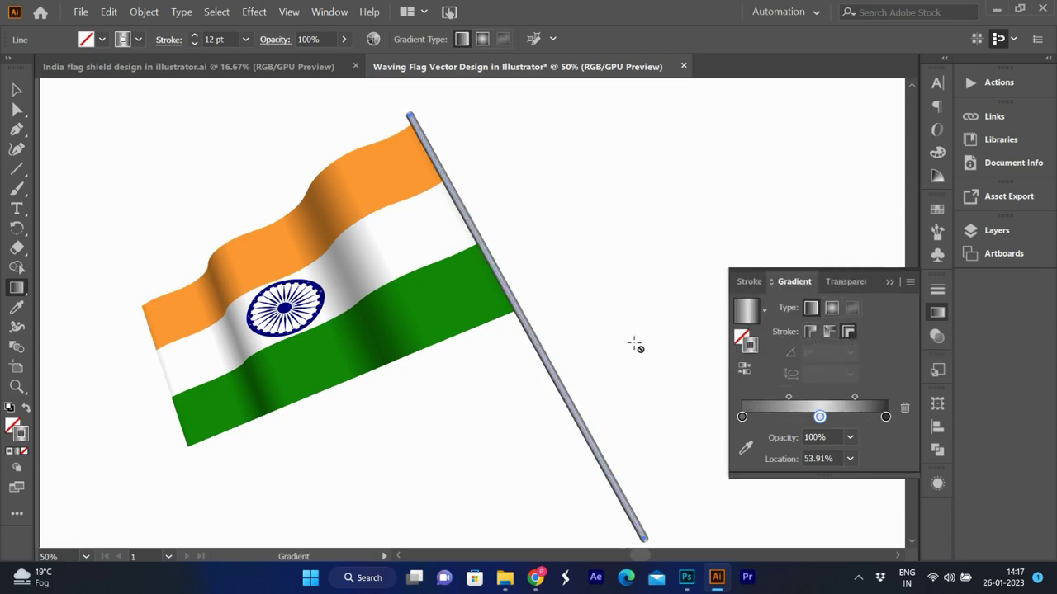
Step: Drag the pole's bottom anchor down-right to lengthen the pole
scroll(514, 284, "down", 1, "alt")
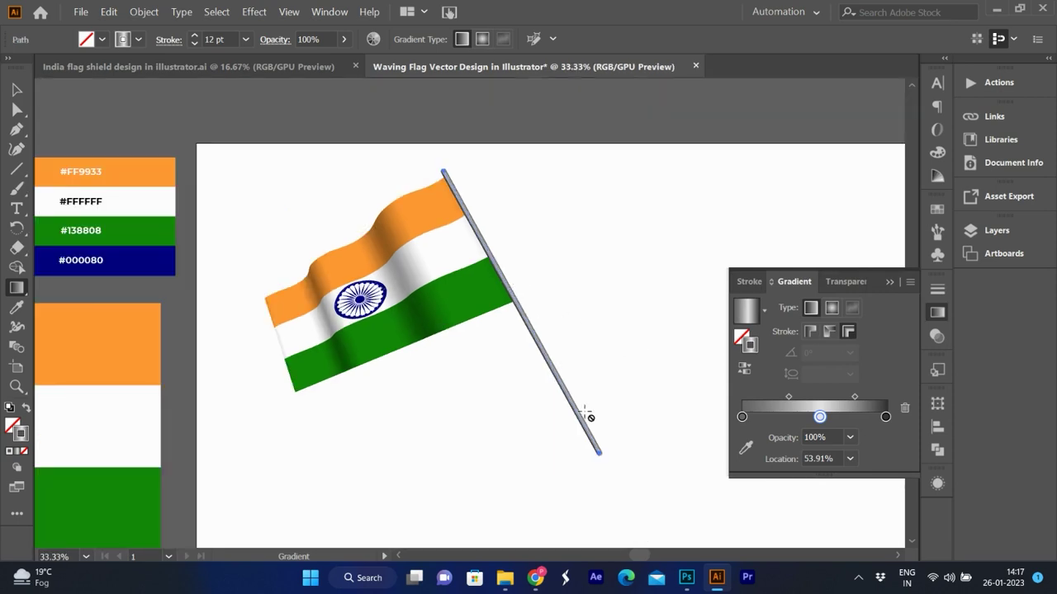
key("a")
left_click_drag(601, 454, 616, 487)
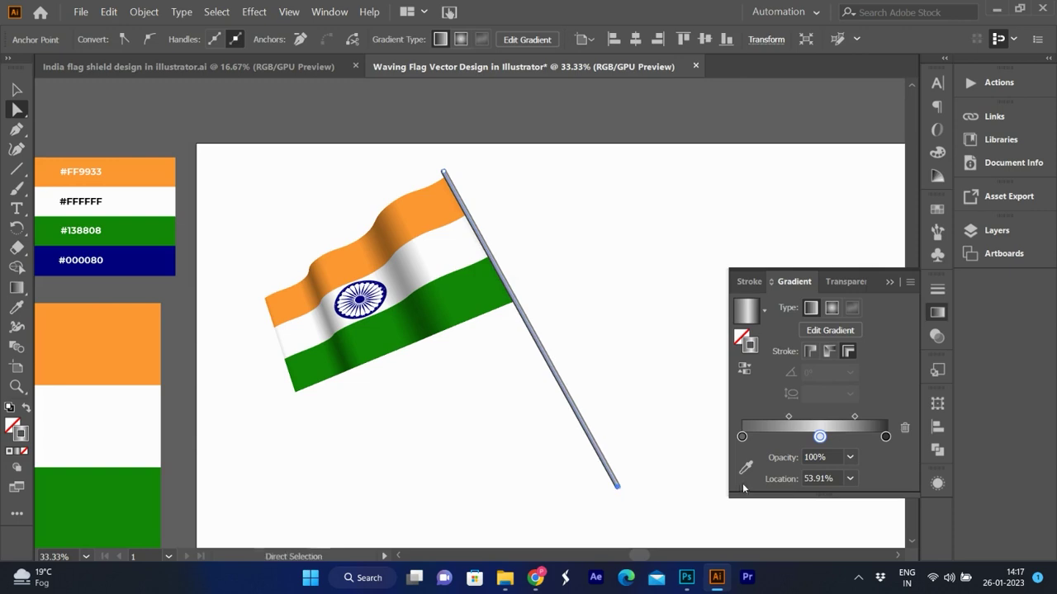
key("v")
left_click(640, 372)
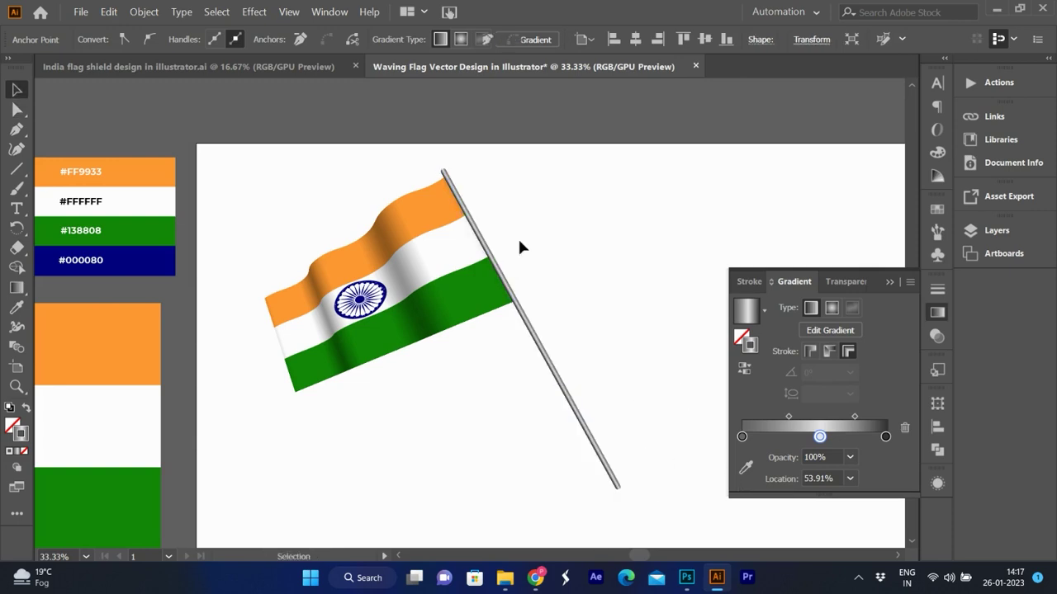
scroll(453, 149, "up", 1, "alt")
scroll(449, 151, "up", 2, "alt")
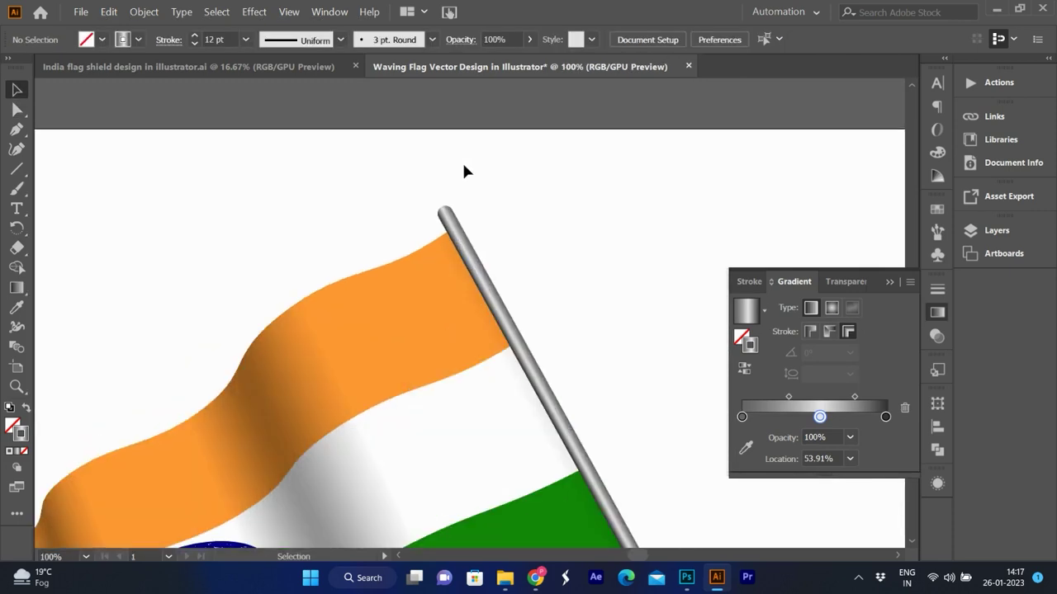
Step: Draw a small circle just above the top of the pole
key("l")
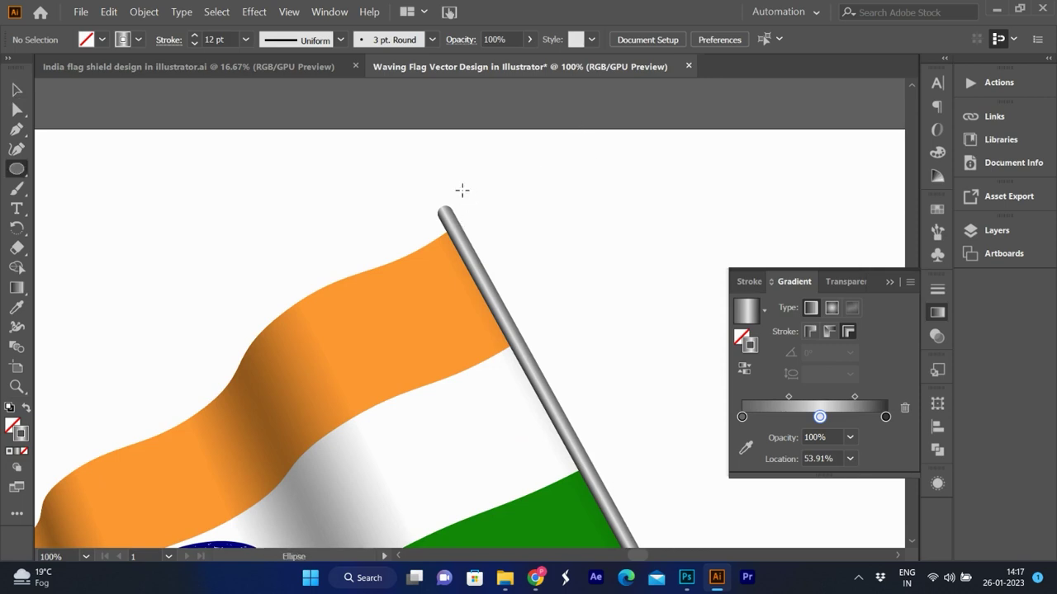
right_click(18, 169)
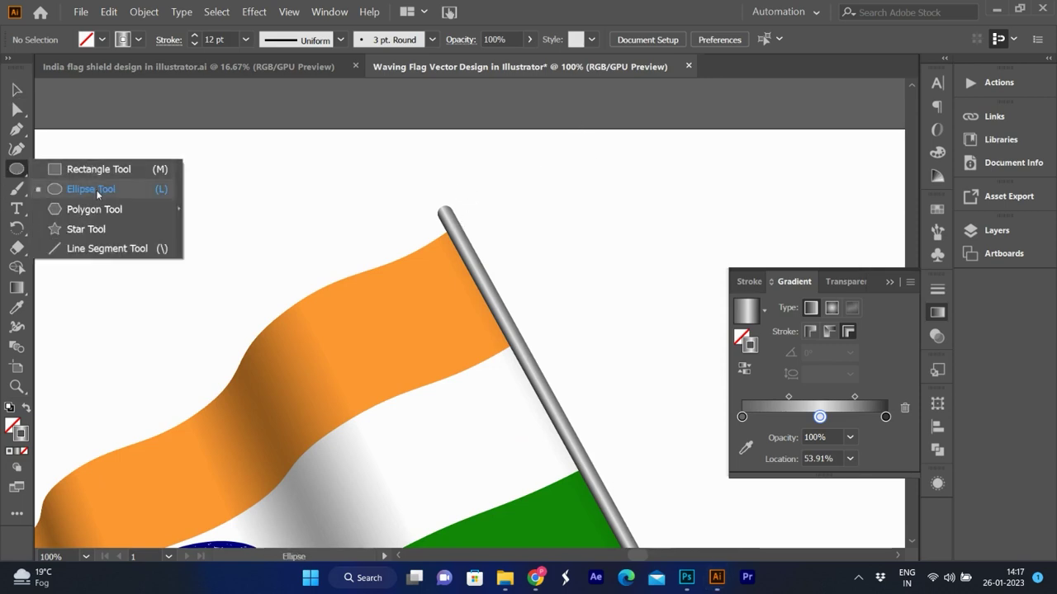
left_click(91, 191)
mouse_move(400, 163)
left_mouse_down()
mouse_move(457, 221)
mouse_move(421, 179)
left_mouse_up()
Step: Fill the circle with a grey radial gradient, removing the left stop and shifting a darker stop to the start
left_click(26, 407)
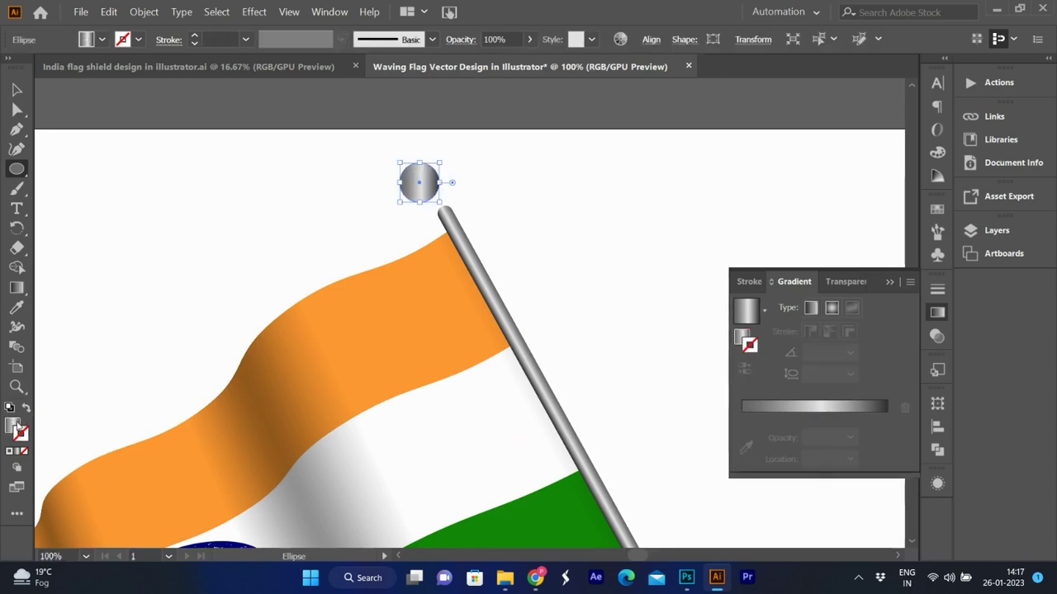
scroll(438, 130, "up", 1)
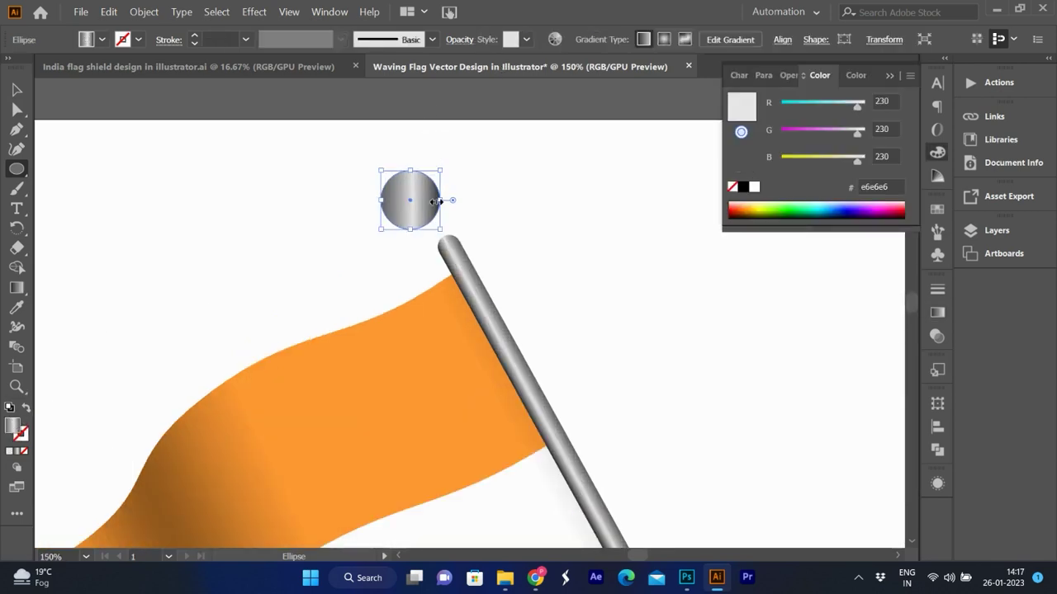
left_click(940, 313)
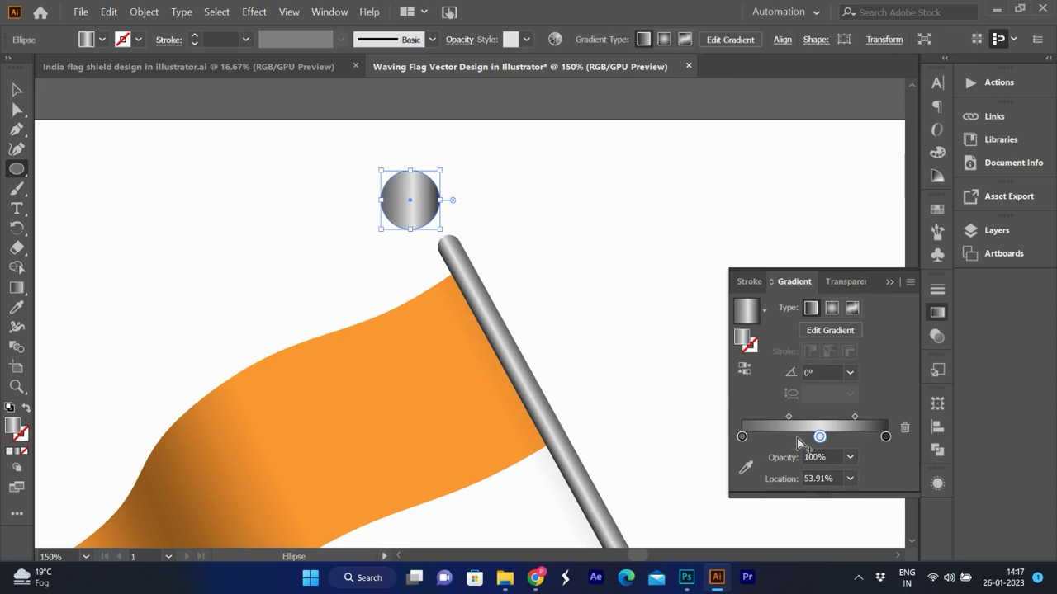
left_click(743, 437)
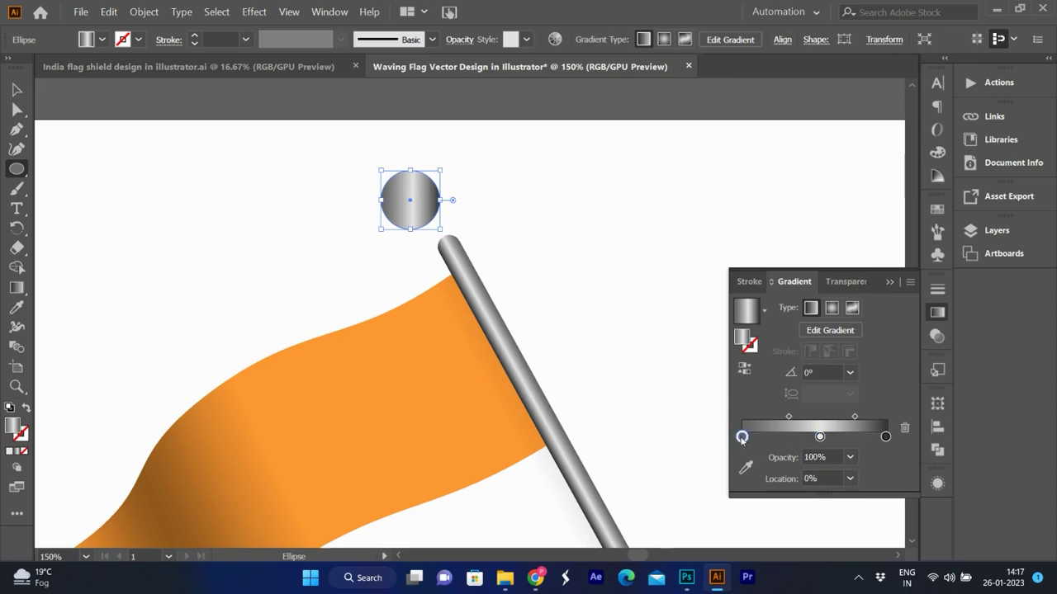
left_click(904, 429)
left_click_drag(819, 438, 662, 435)
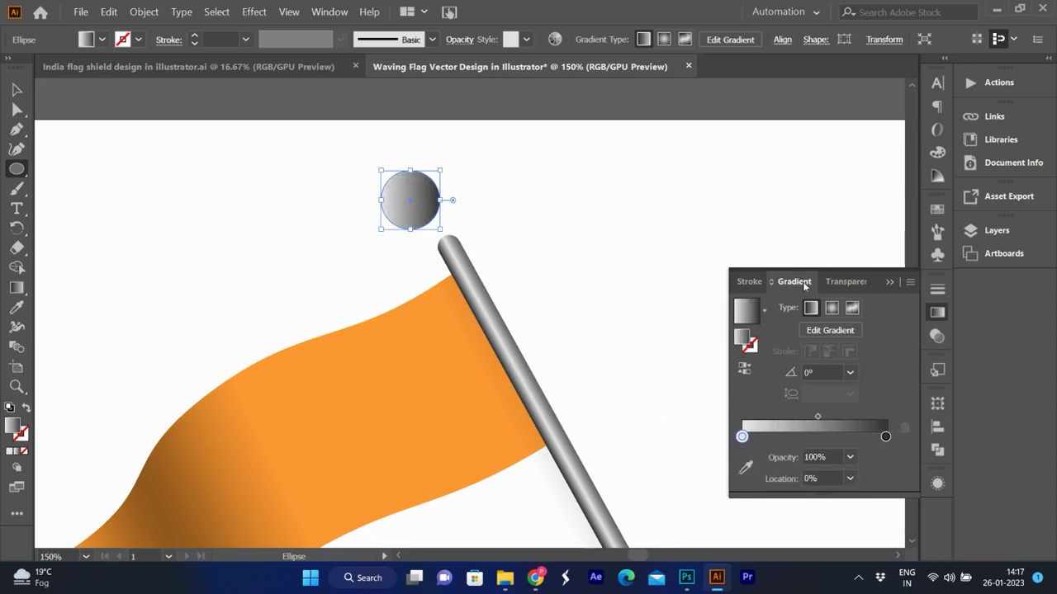
left_click(832, 309)
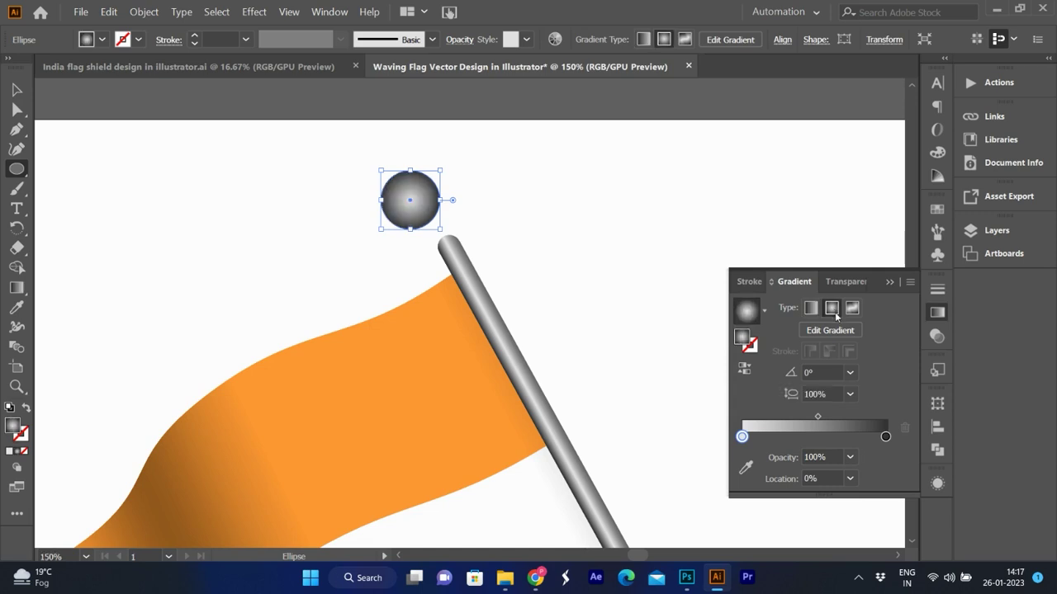
Step: Reposition the radial highlight with the Gradient tool so the knob looks spherical
key("g")
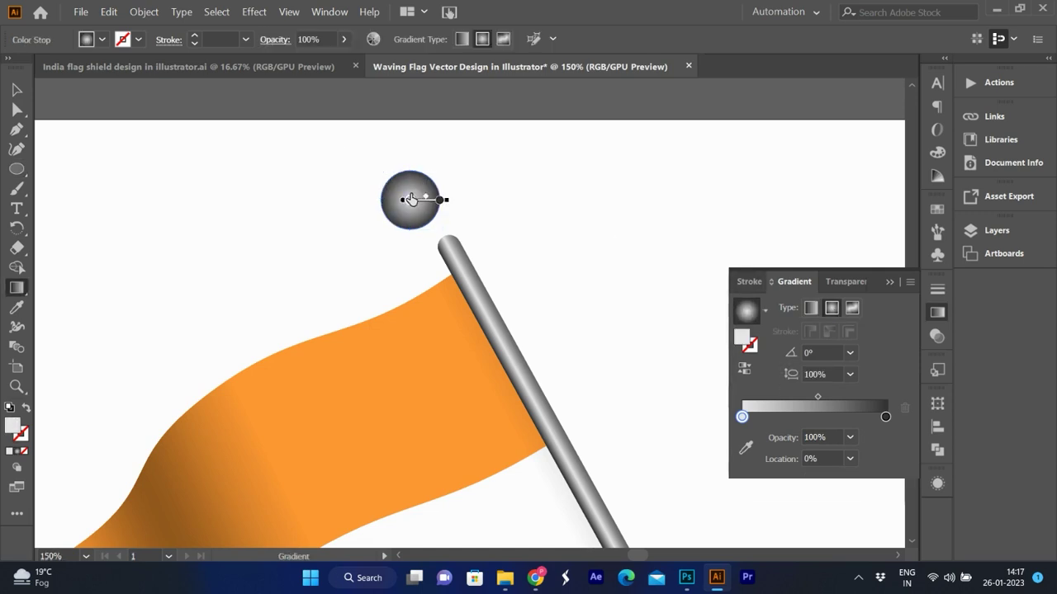
left_click_drag(419, 189, 450, 199)
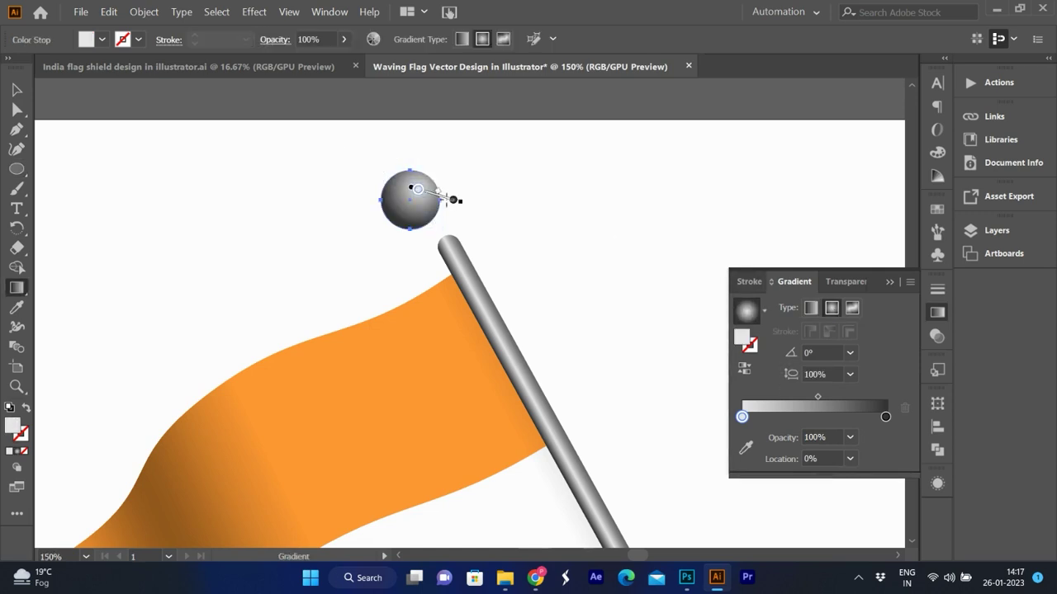
scroll(410, 185, "up", 2)
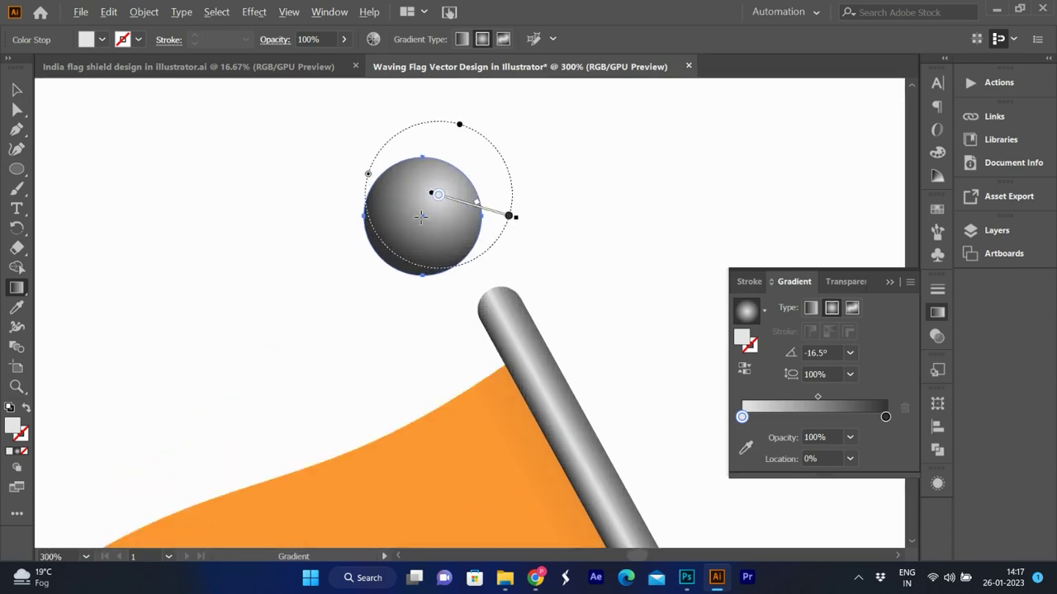
left_click_drag(420, 216, 488, 246)
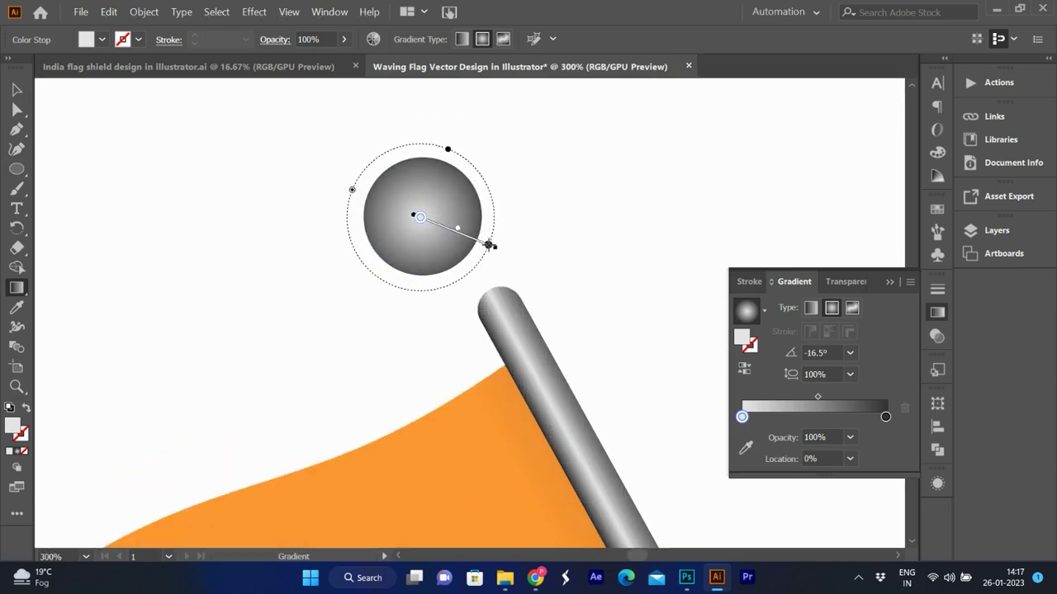
mouse_move(487, 245)
left_mouse_down()
mouse_move(476, 241)
mouse_move(487, 281)
left_mouse_up()
key("v")
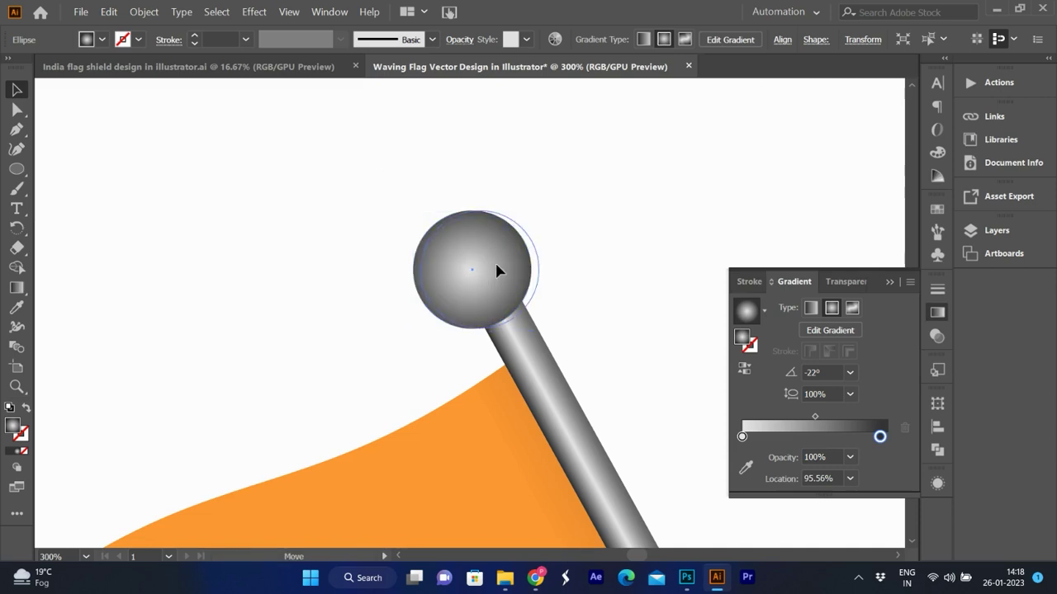
Step: Move the knob onto the tip of the pole and deselect it
left_click_drag(487, 281, 495, 281)
scroll(459, 228, "down", 4)
scroll(461, 214, "up", 2)
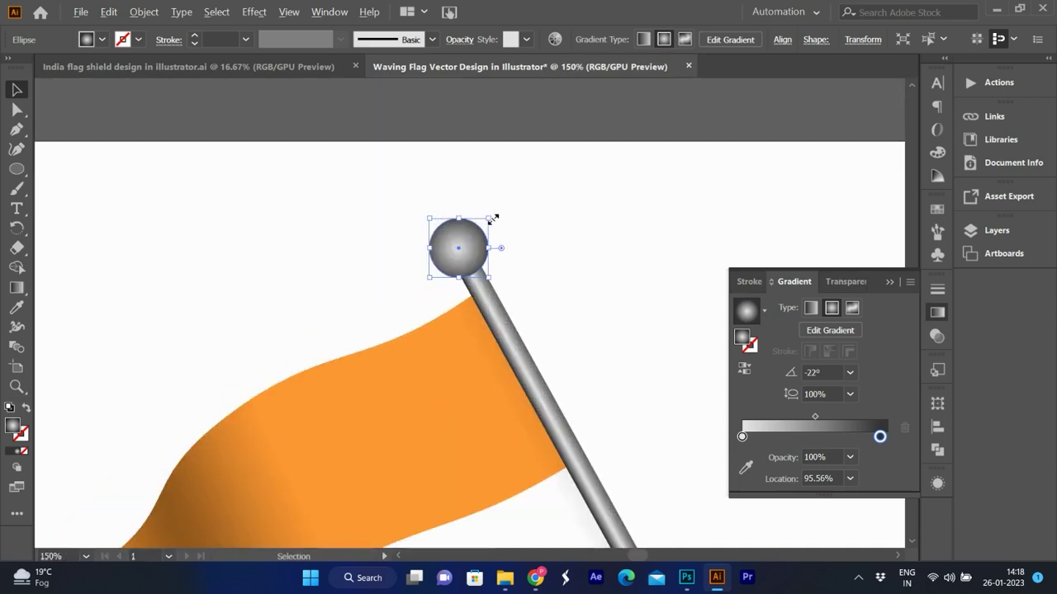
scroll(451, 207, "down", 2)
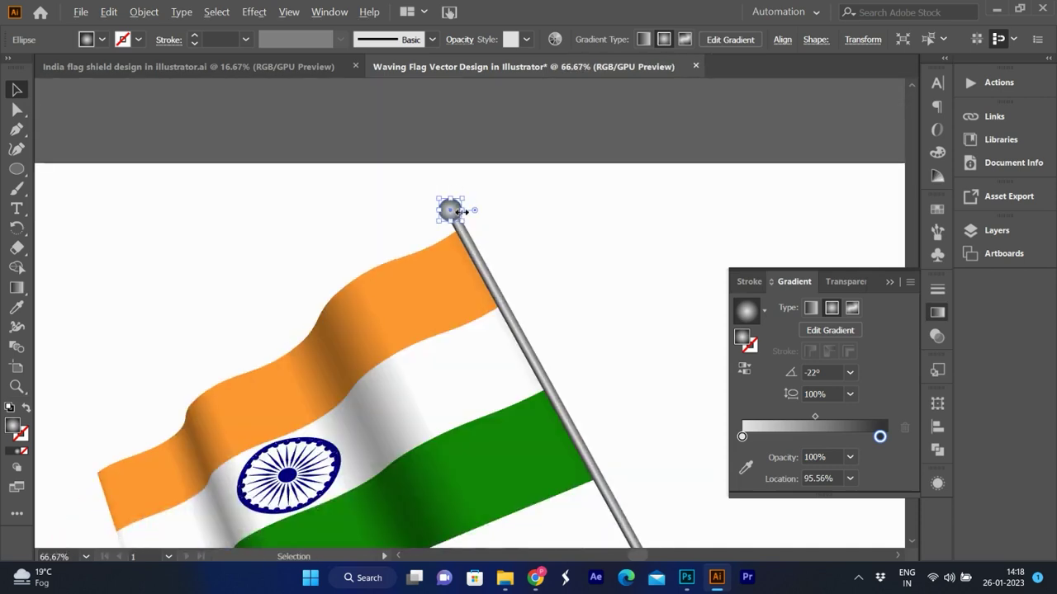
scroll(458, 214, "up", 4)
left_click_drag(460, 214, 464, 226)
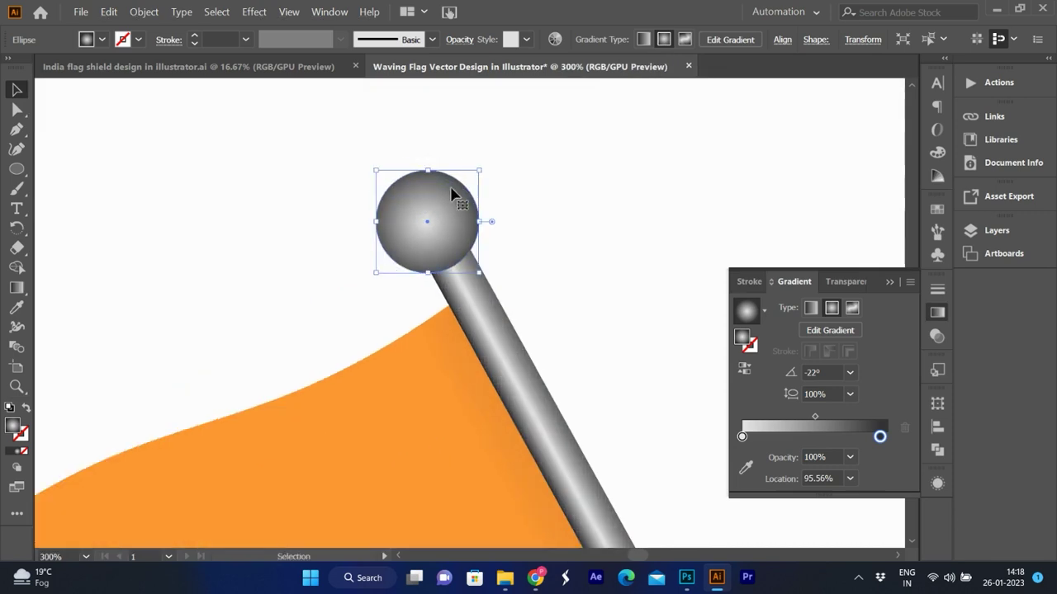
scroll(438, 198, "down", 4)
scroll(450, 172, "down", 2)
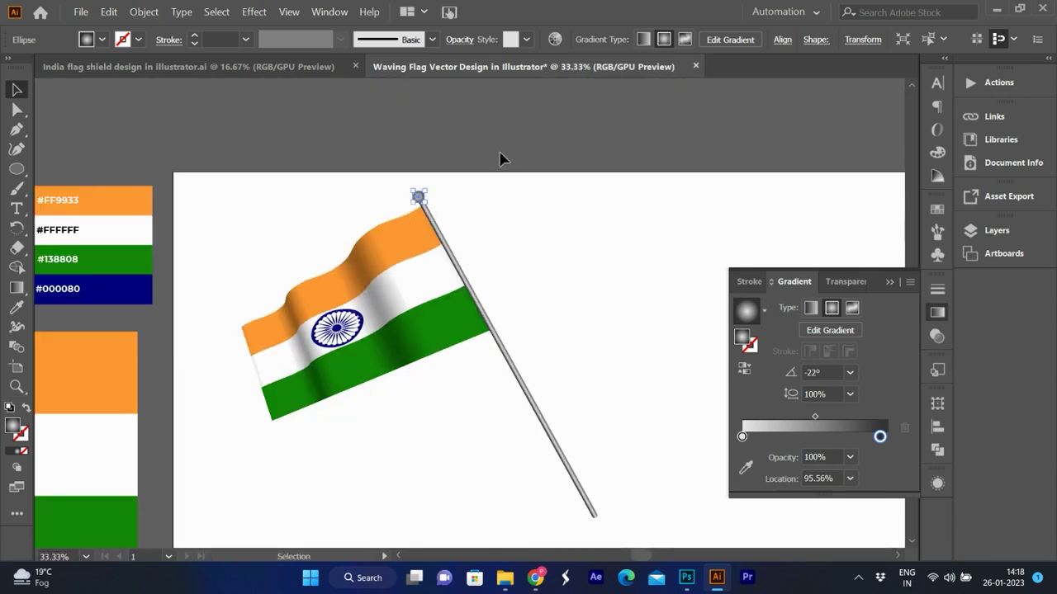
left_click(371, 176)
Step: Expand the flag with Expand Appearance and Expand
left_click(143, 11)
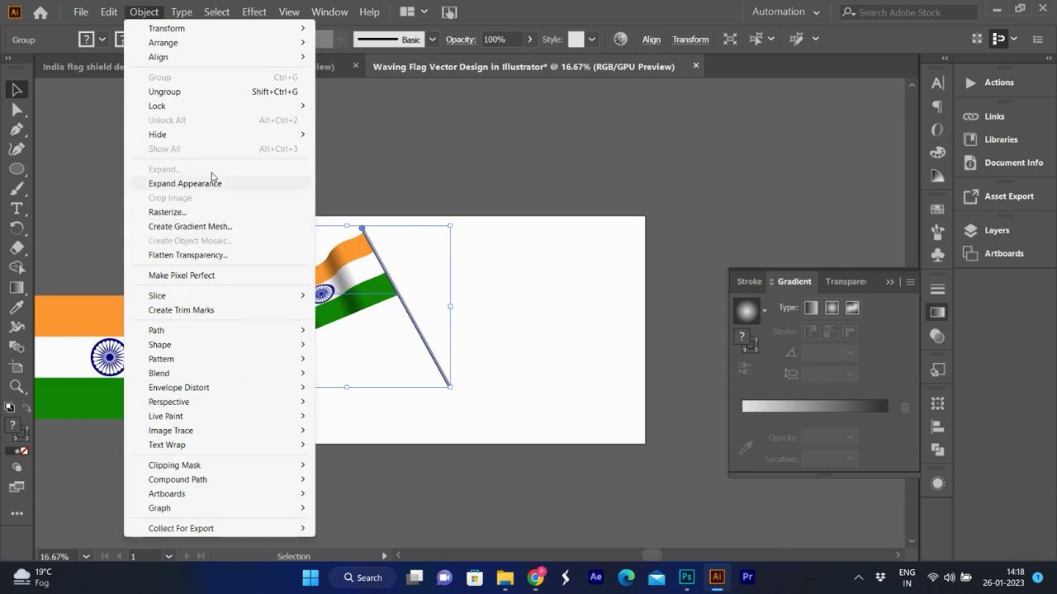
left_click(211, 184)
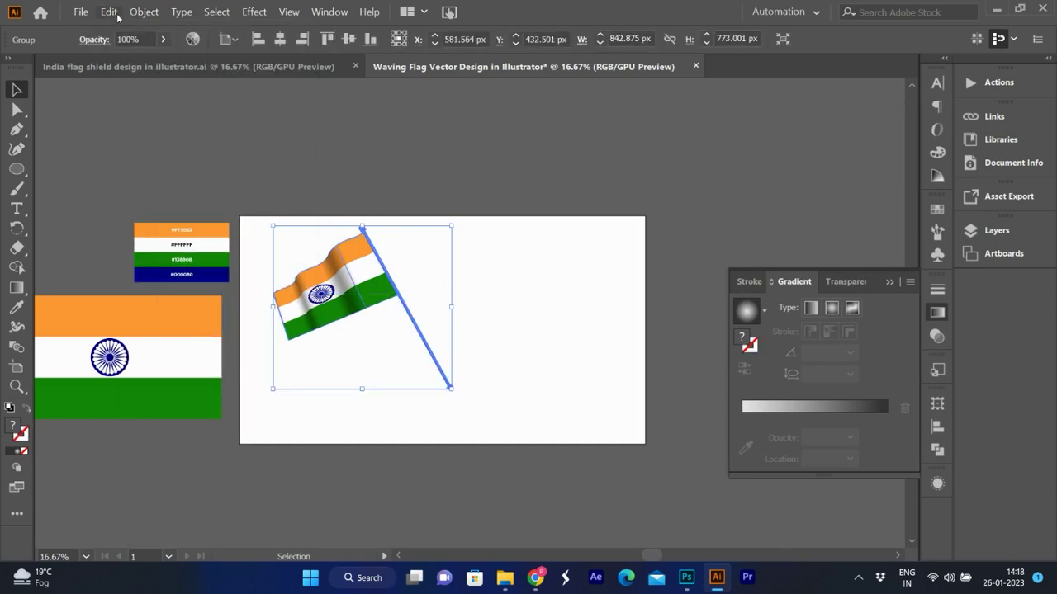
left_click(144, 12)
left_click(193, 169)
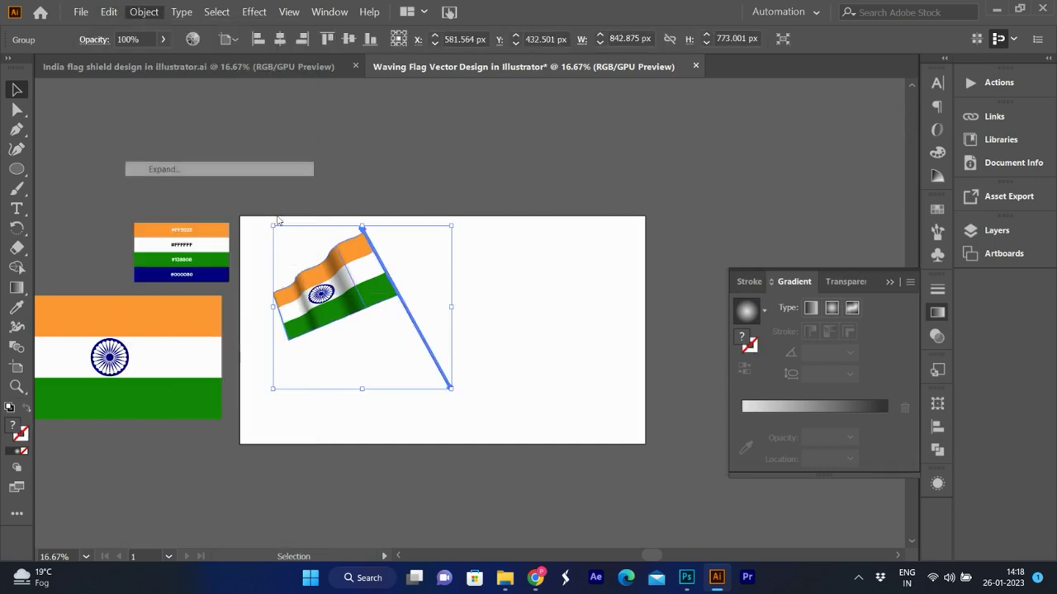
left_click(488, 374)
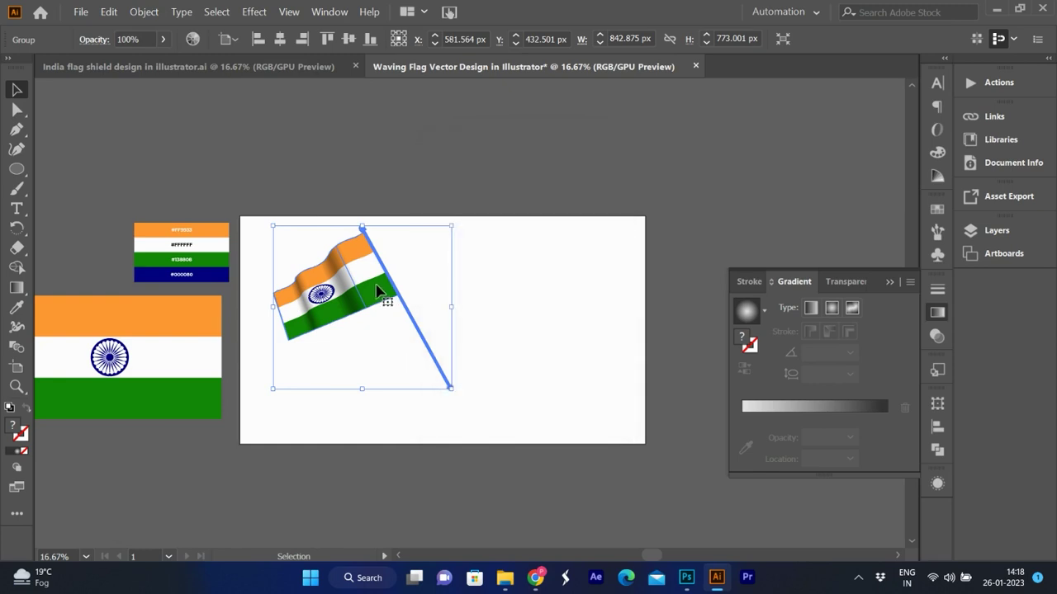
Step: Make a vertically reflected copy of the flag and move it right so the poles cross
right_click(377, 286)
mouse_move(420, 438)
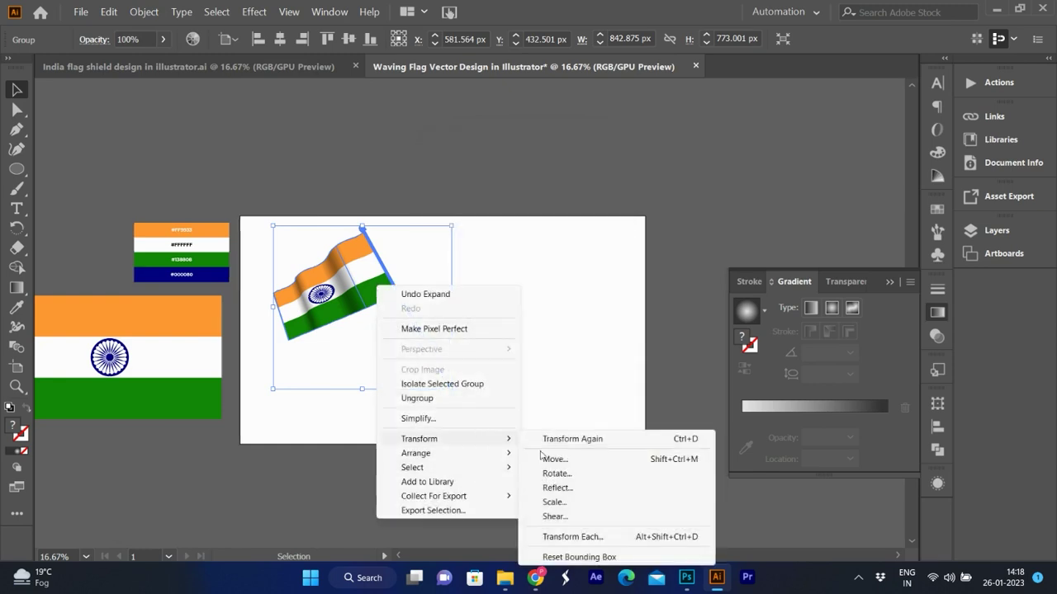
left_click(584, 489)
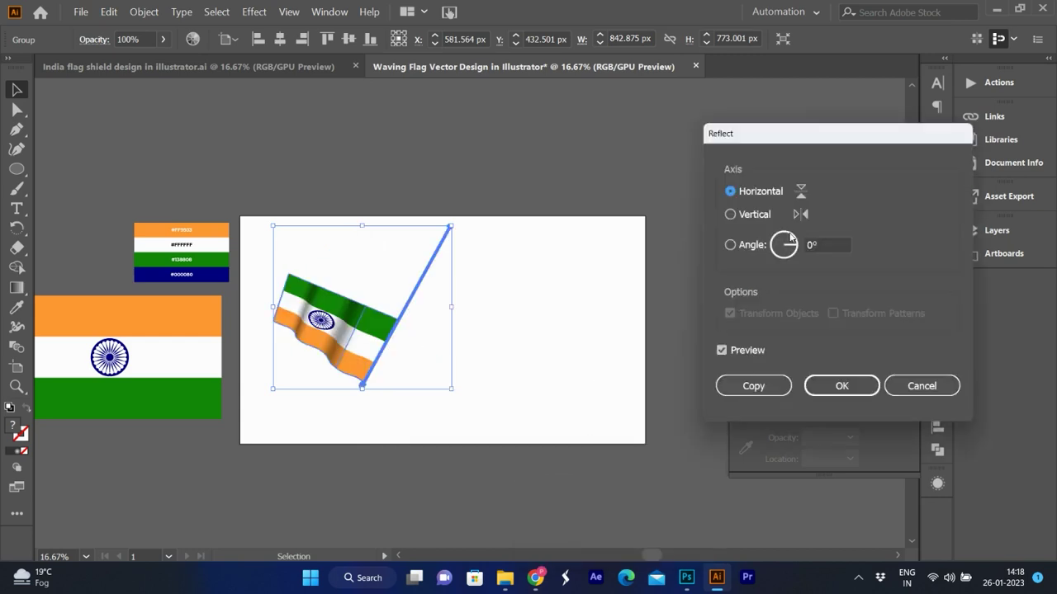
left_click(753, 214)
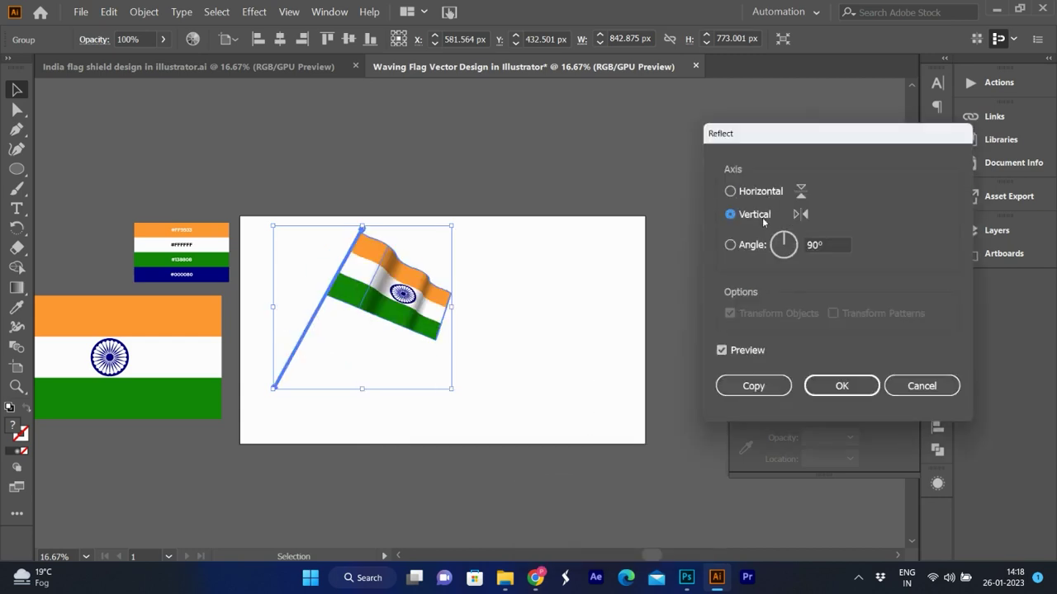
left_click(753, 385)
mouse_move(380, 280)
left_mouse_down()
mouse_move(587, 282)
mouse_move(550, 274)
left_mouse_up()
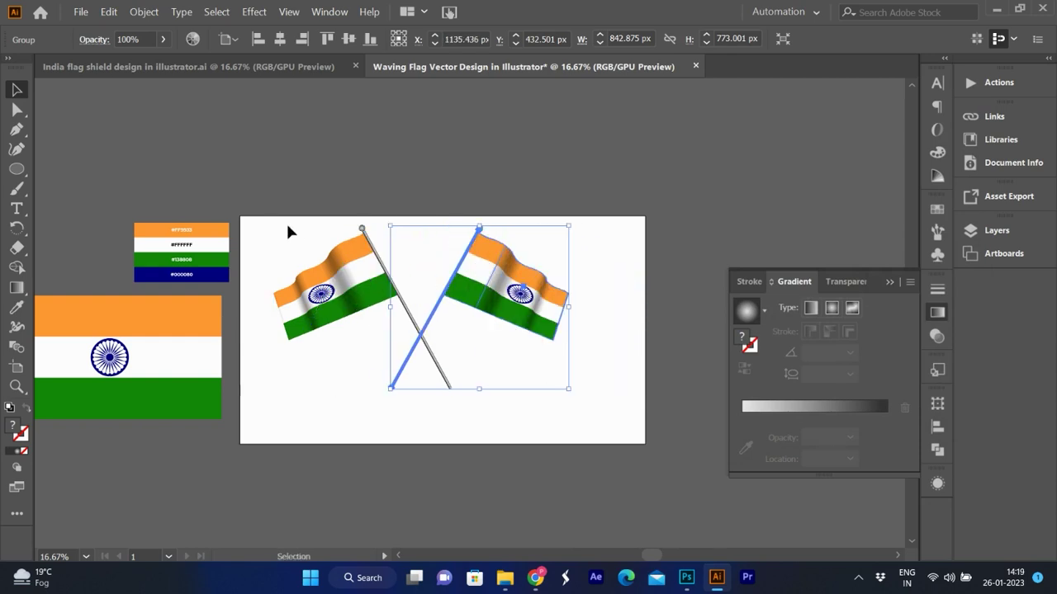
Step: Select both flags and centre them horizontally and vertically on the artboard
left_click_drag(286, 186, 517, 403)
key("a")
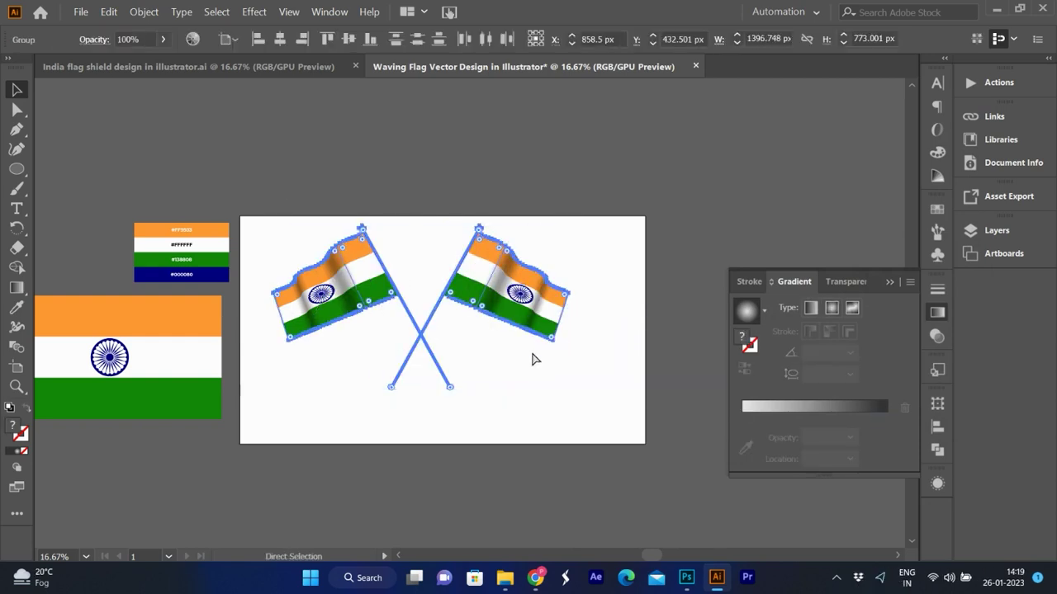
key("v")
left_click(349, 38)
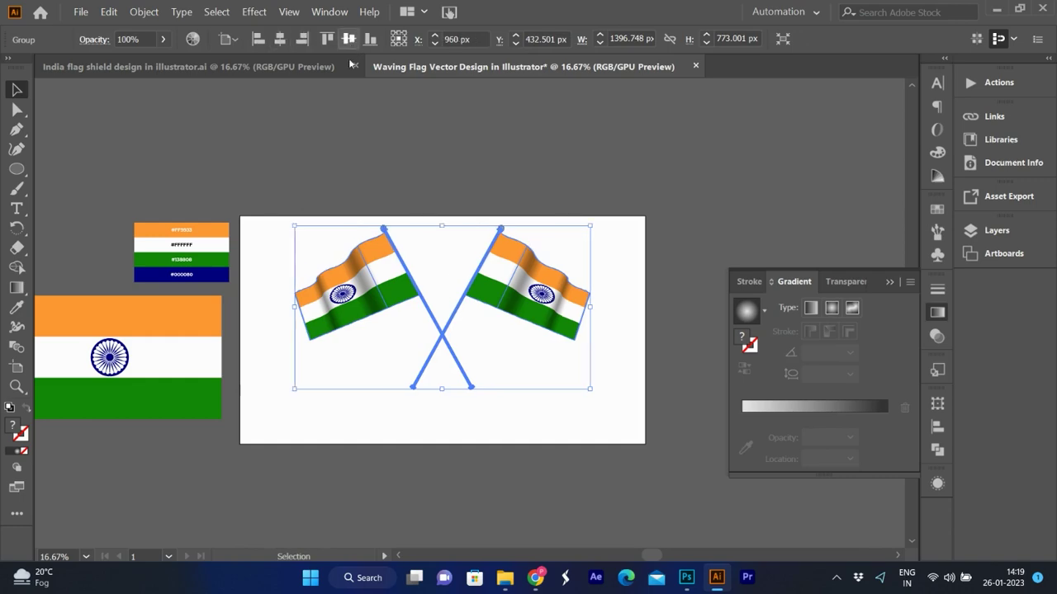
left_click(349, 39)
left_click(675, 324)
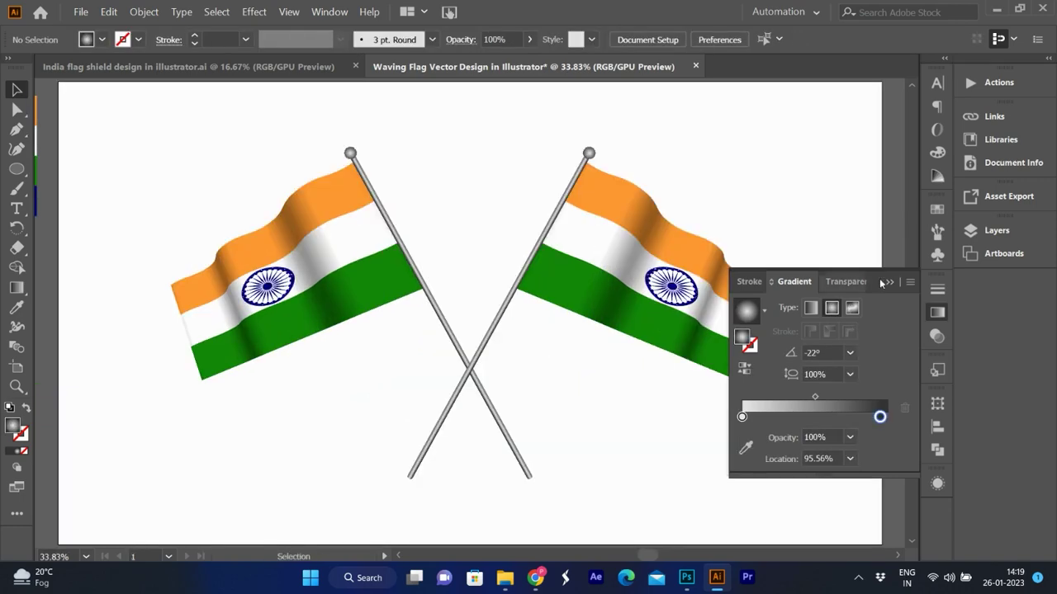
left_click(898, 283)
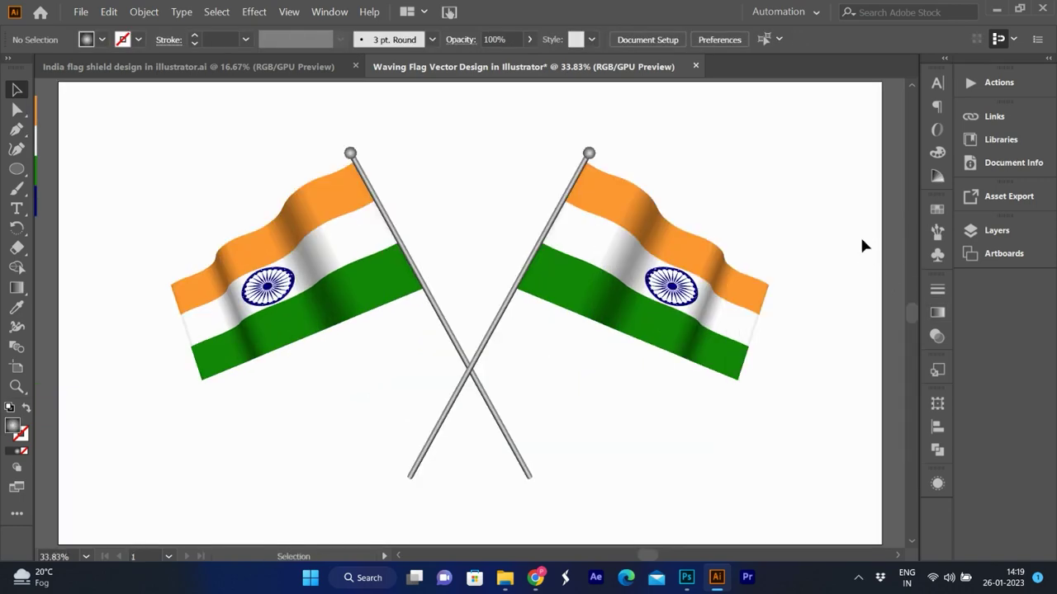